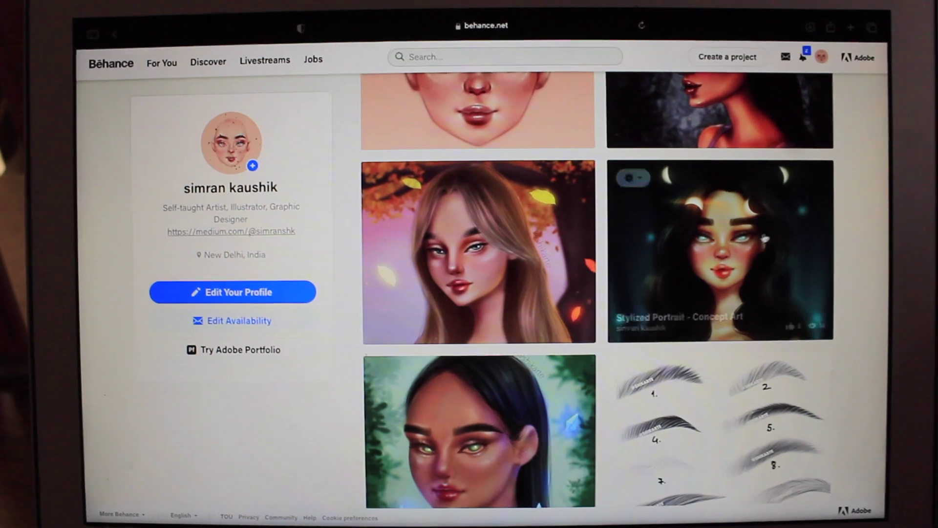
Scroll through the autumn-leaves portrait project on Behance.
{"action": "scroll", "coordinate": [774, 247], "scroll_direction": "up", "scroll_amount": 10}
{"action": "scroll", "coordinate": [774, 247], "scroll_direction": "down", "scroll_amount": 5}
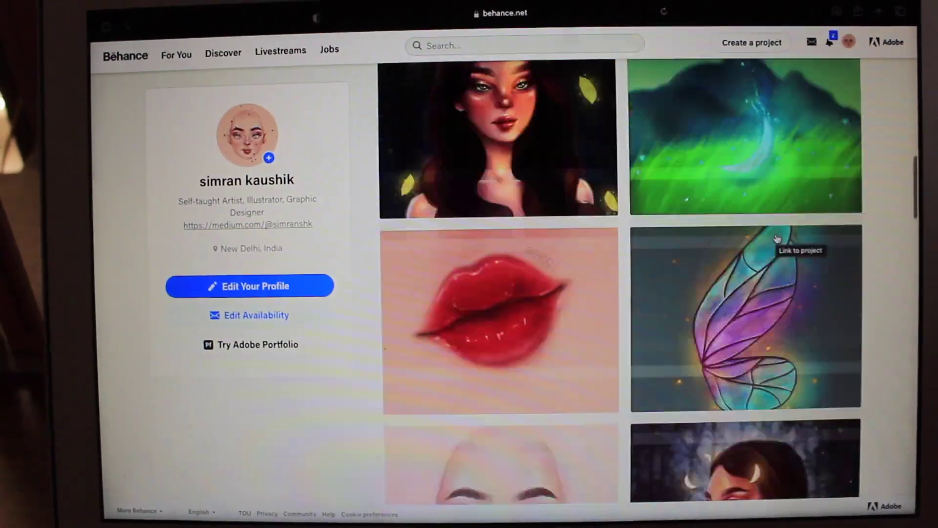
{"action": "scroll", "coordinate": [778, 238], "scroll_direction": "up", "scroll_amount": 10}
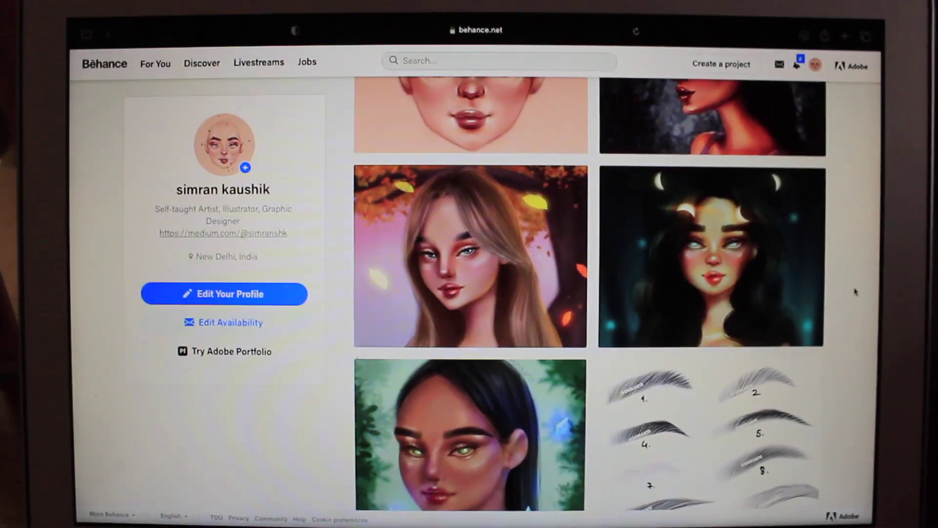
{"action": "mouse_move", "coordinate": [761, 243]}
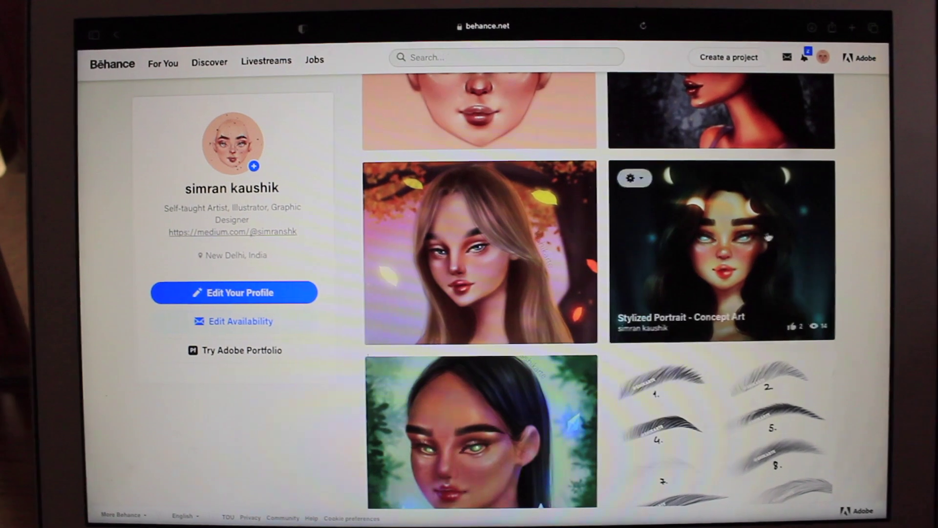
{"action": "scroll", "coordinate": [776, 246], "scroll_direction": "up", "scroll_amount": 10}
{"action": "scroll", "coordinate": [776, 246], "scroll_direction": "down", "scroll_amount": 10}
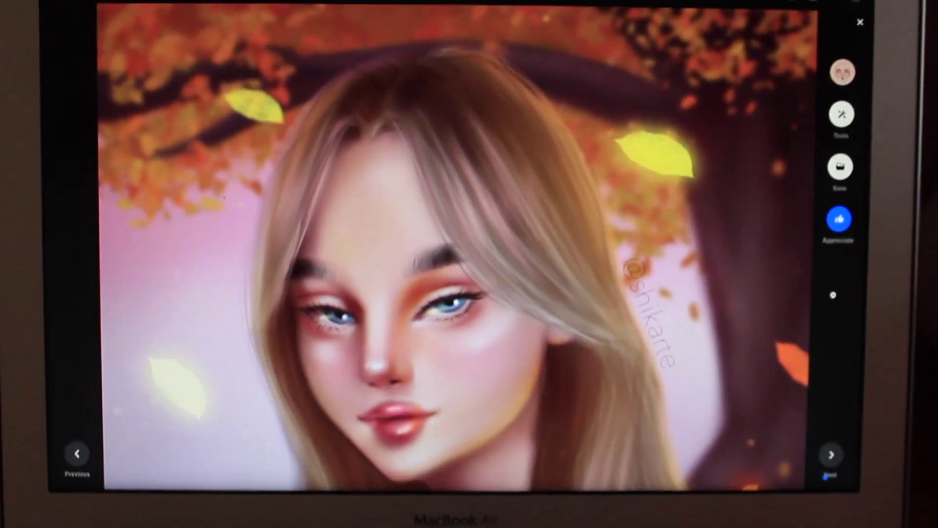
{"action": "scroll", "coordinate": [459, 244], "scroll_direction": "down", "scroll_amount": 10}
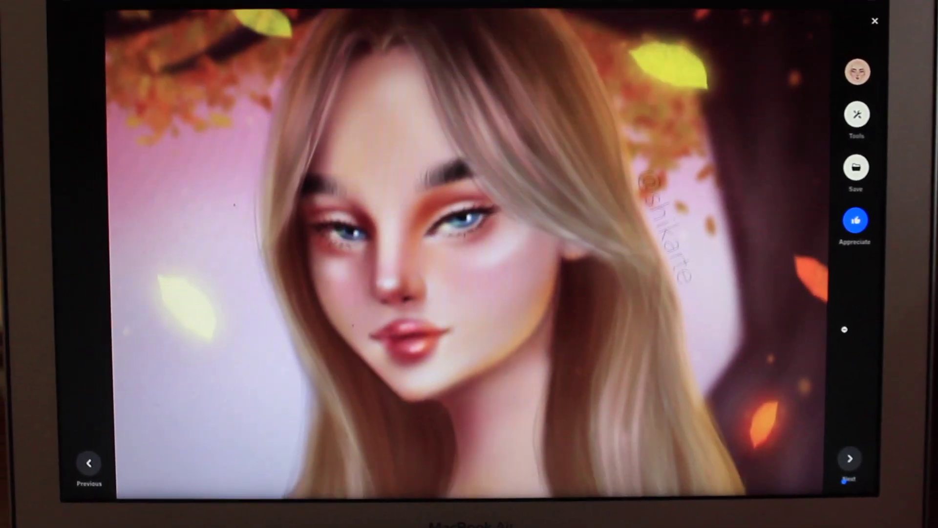
{"action": "scroll", "coordinate": [465, 244], "scroll_direction": "up", "scroll_amount": 10}
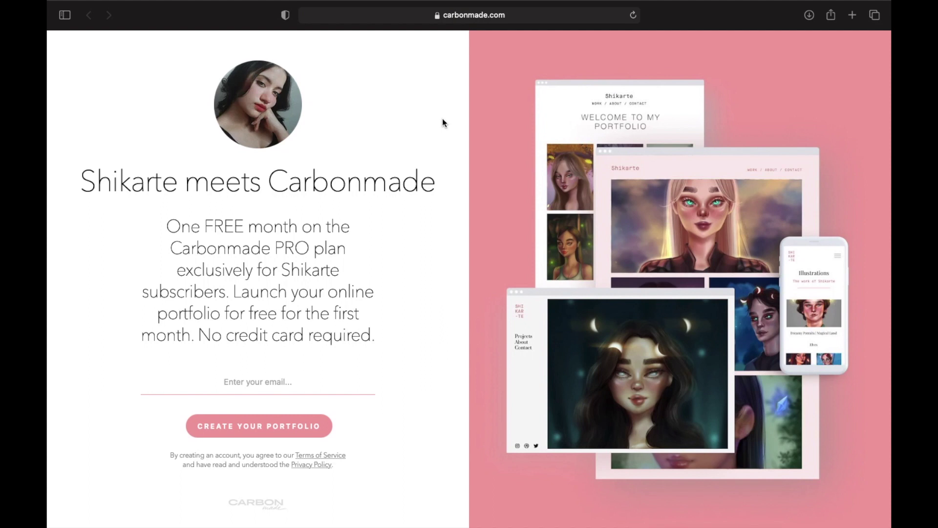
Enter the sign-up e-mail address and create the Carbonmade portfolio.
{"action": "left_click", "coordinate": [275, 382]}
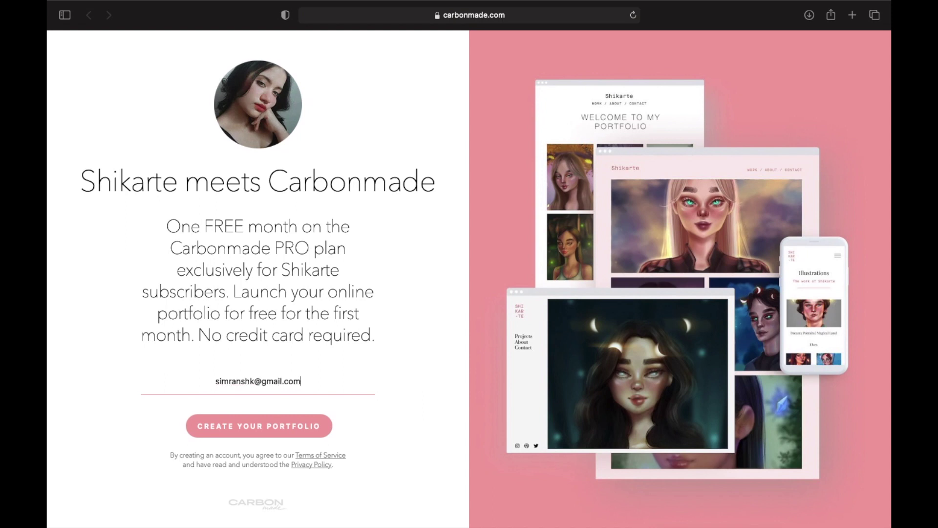
{"action": "left_click", "coordinate": [273, 430]}
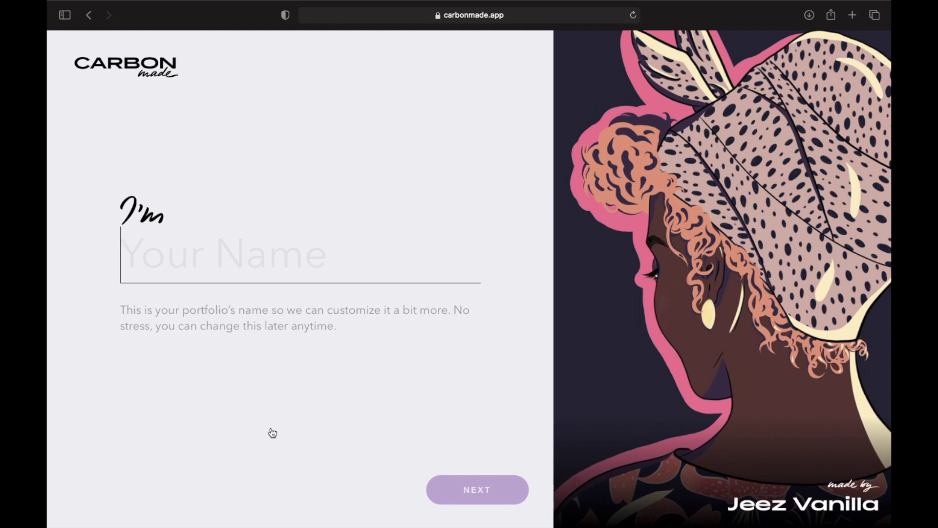
Enter the owner's full name, pick Illustrator as the title, and continue to templates.
{"action": "type", "text": "Simran "}
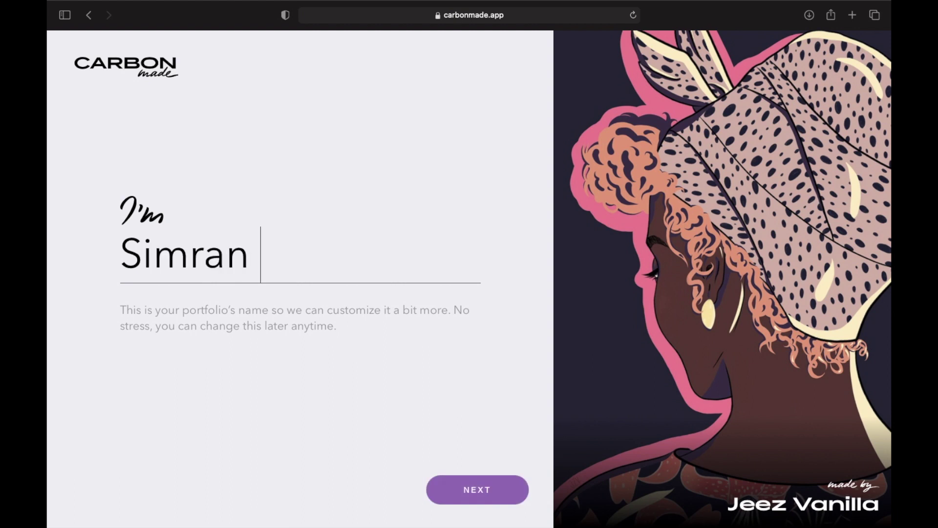
{"action": "type", "text": "Kaushik"}
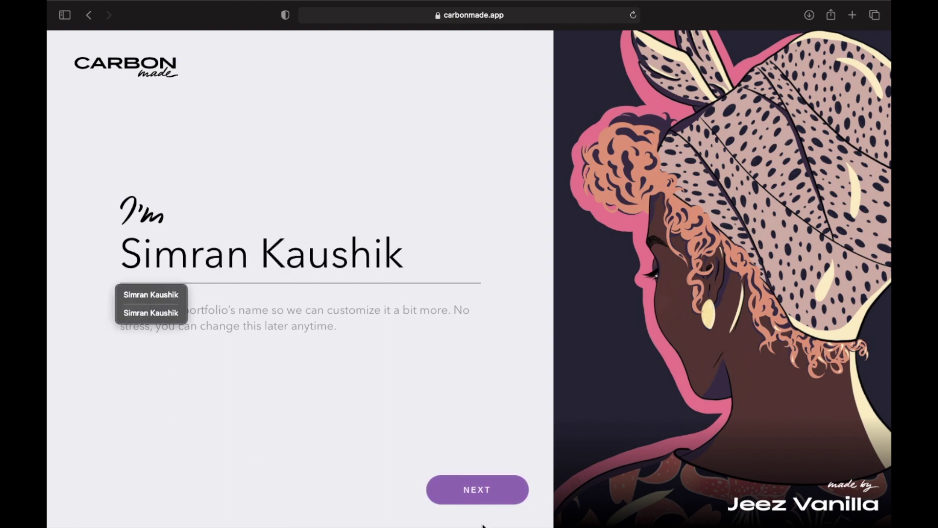
{"action": "key", "text": "Return"}
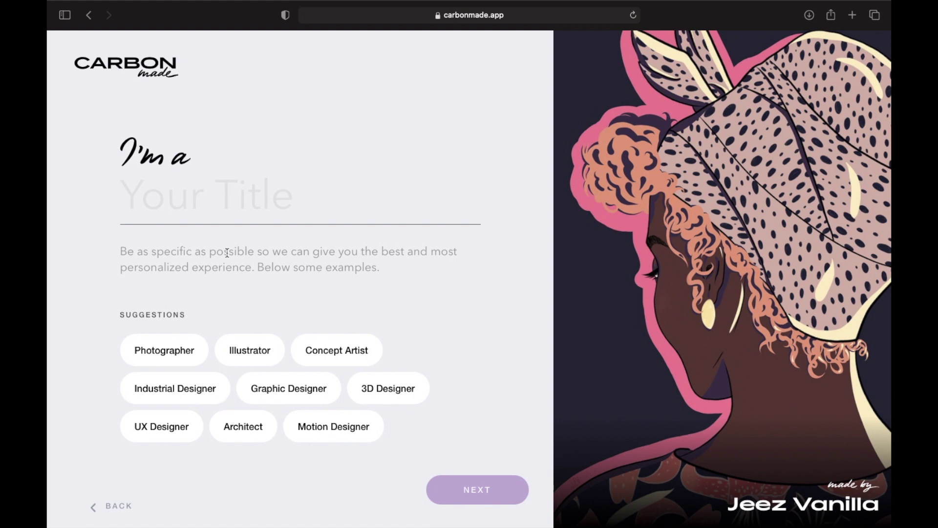
{"action": "left_click", "coordinate": [242, 360]}
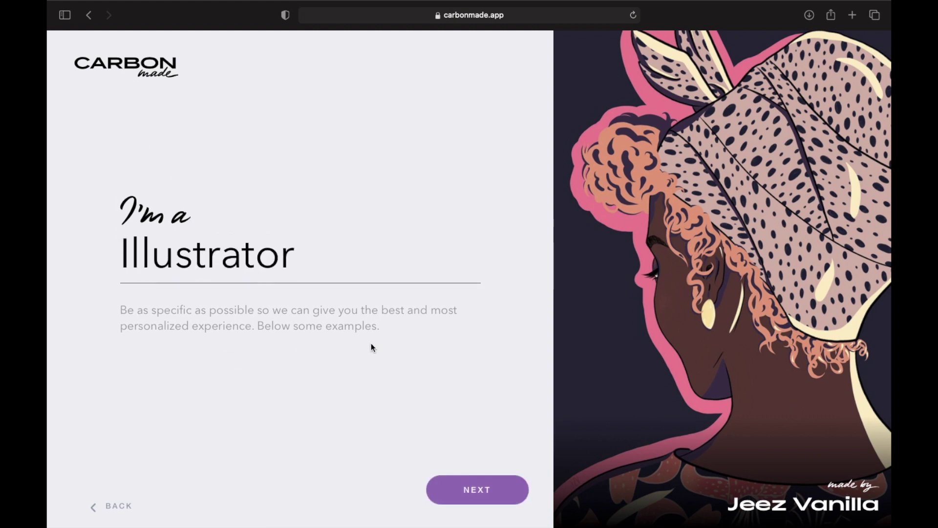
{"action": "left_click", "coordinate": [469, 490]}
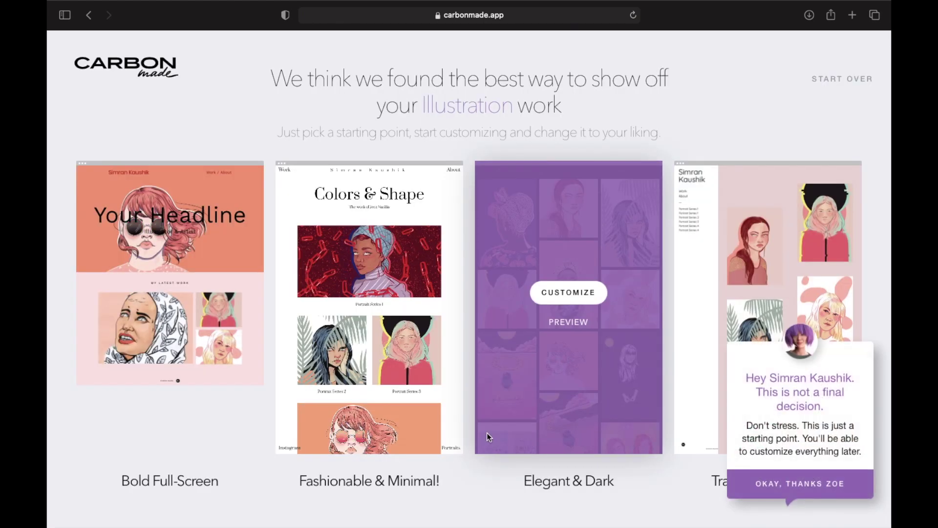
Dismiss the Zoe template tip and customize the Elegant & Dark template.
{"action": "mouse_move", "coordinate": [424, 216]}
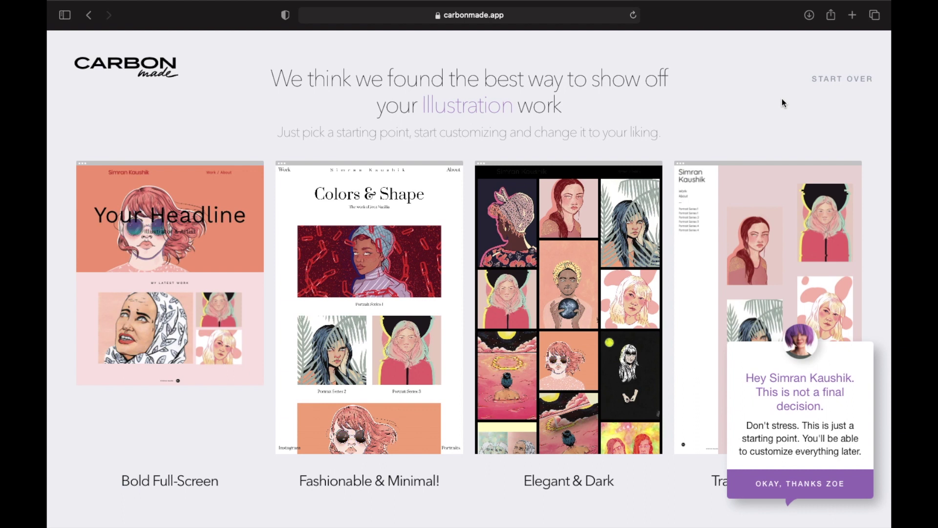
{"action": "left_click", "coordinate": [762, 483]}
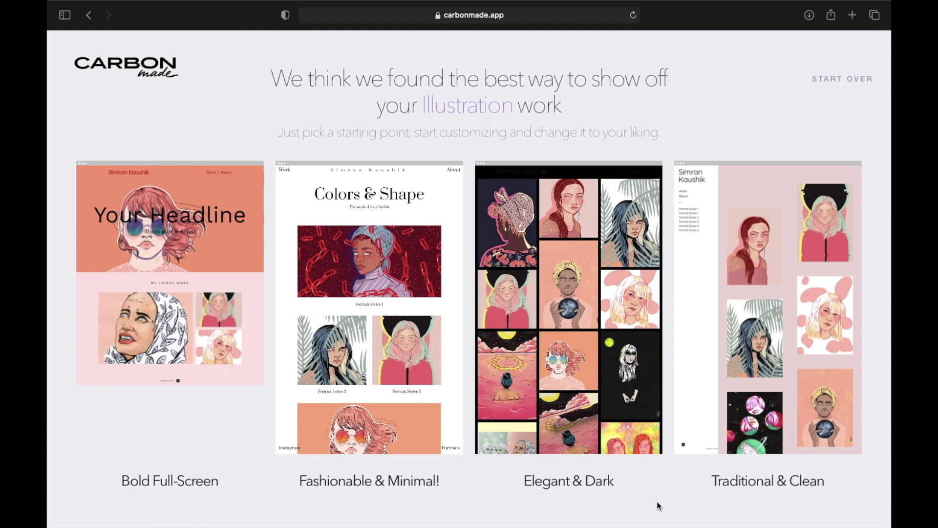
{"action": "mouse_move", "coordinate": [593, 364]}
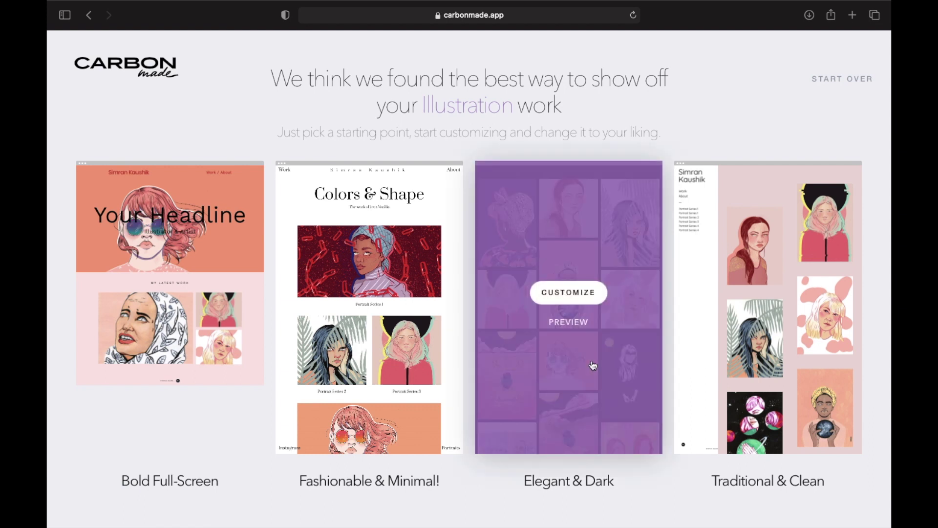
{"action": "left_click", "coordinate": [569, 292]}
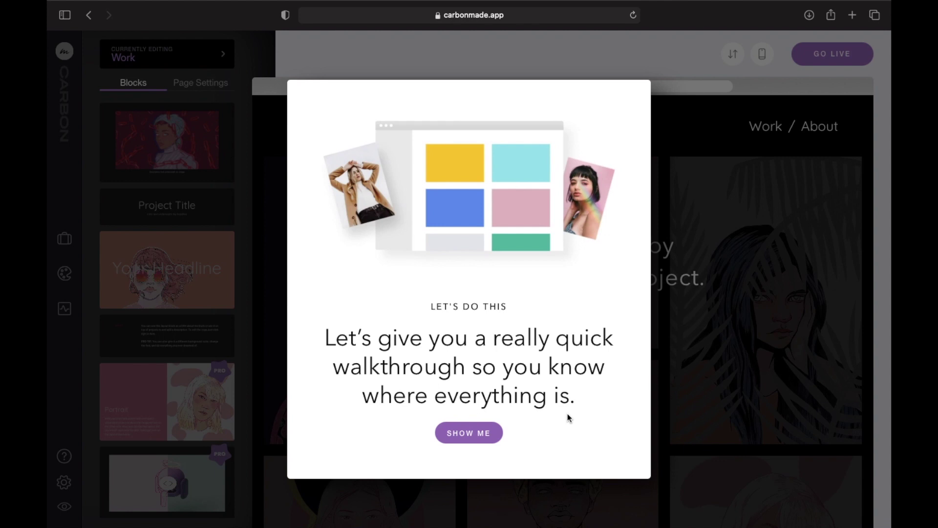
Step through the editor walkthrough, finishing the upload tip and dismissing the Blocks tooltip.
{"action": "left_click", "coordinate": [482, 437]}
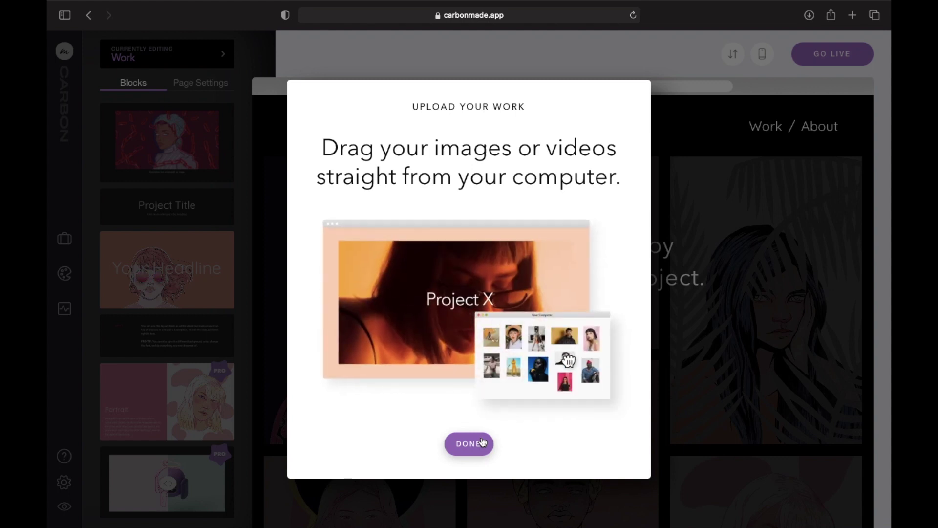
{"action": "left_click", "coordinate": [482, 442]}
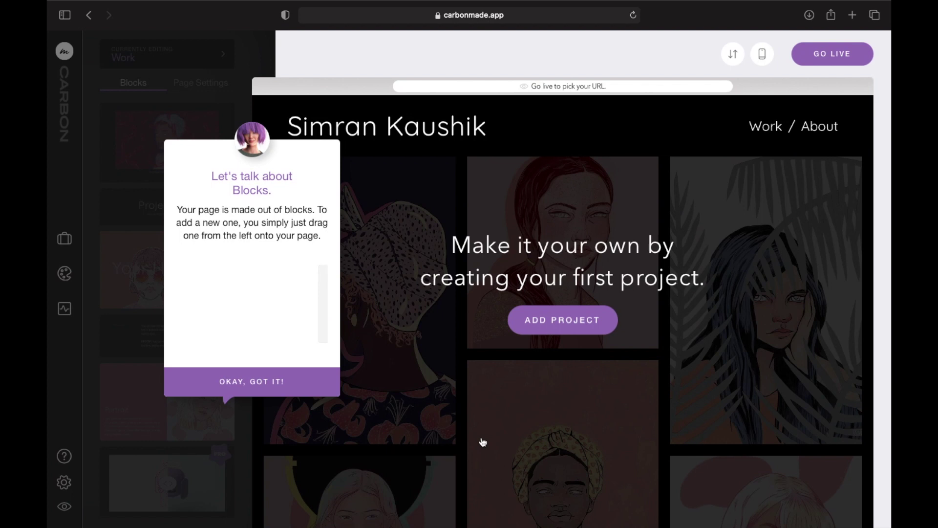
{"action": "left_click", "coordinate": [255, 391]}
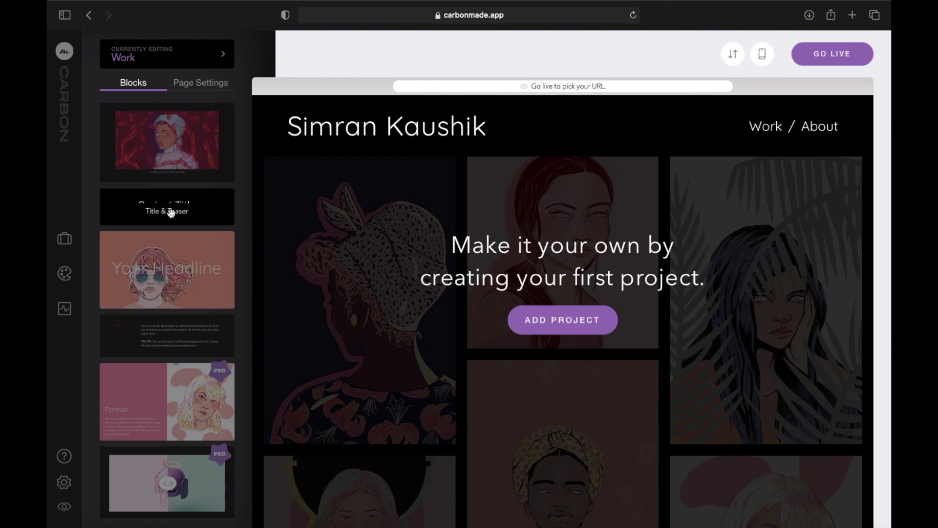
Drag the About Intro block onto the Work page above the artwork gallery.
{"action": "scroll", "coordinate": [219, 211], "scroll_direction": "down", "scroll_amount": 10}
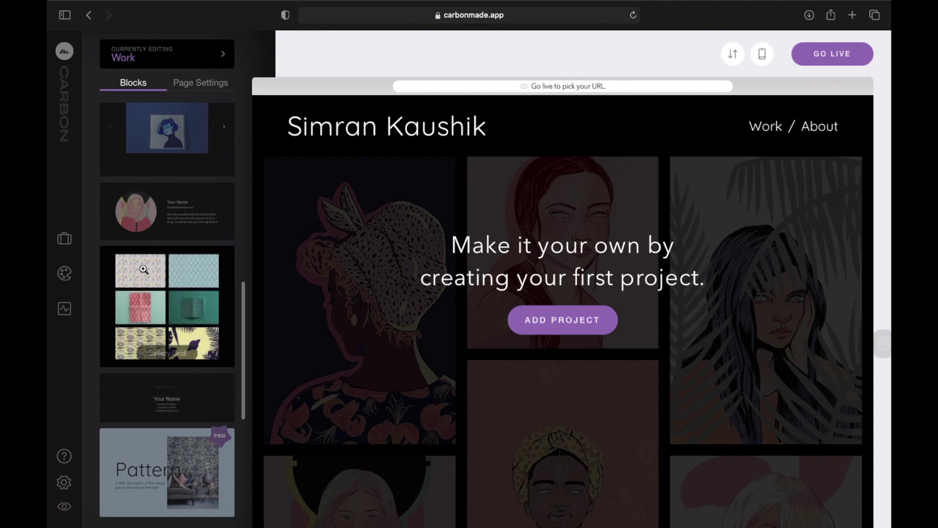
{"action": "left_click_drag", "start_coordinate": [170, 215], "coordinate": [477, 158]}
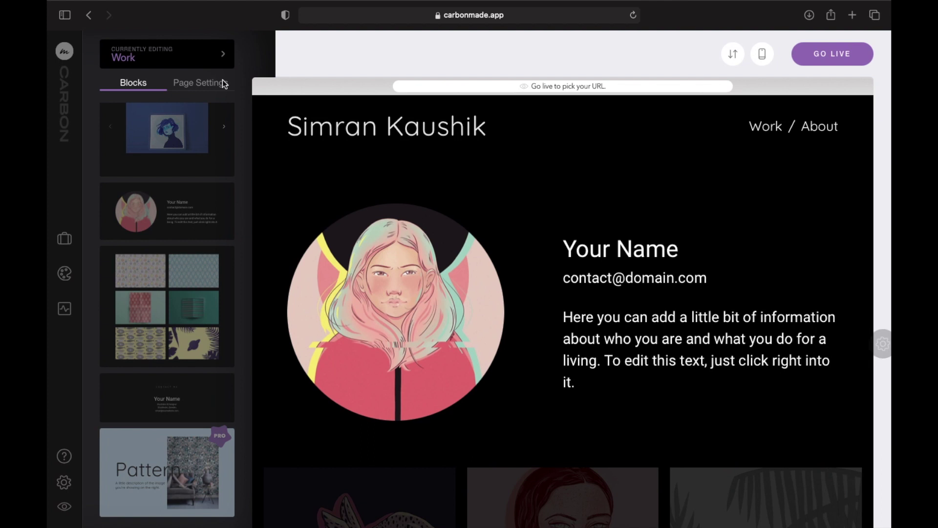
{"action": "scroll", "coordinate": [133, 164], "scroll_direction": "up", "scroll_amount": 5}
{"action": "scroll", "coordinate": [135, 166], "scroll_direction": "up", "scroll_amount": 1}
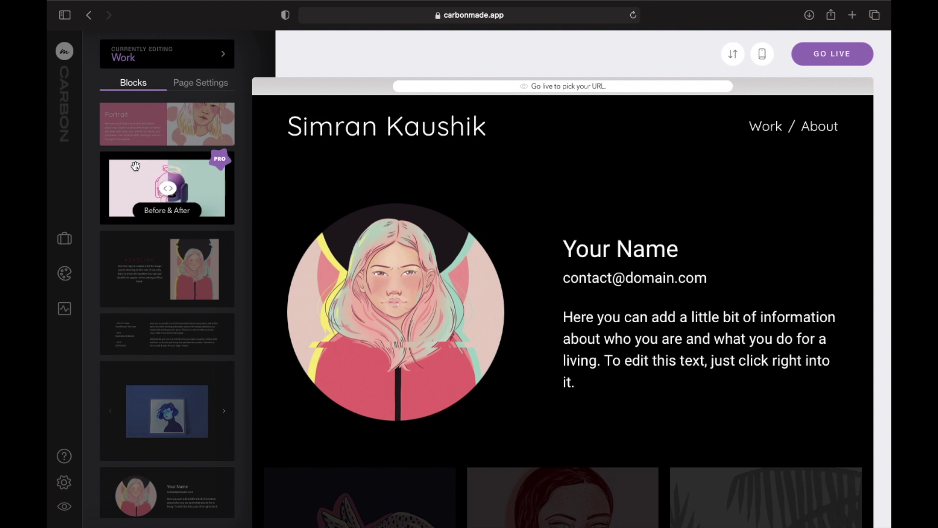
{"action": "scroll", "coordinate": [135, 166], "scroll_direction": "up", "scroll_amount": 3}
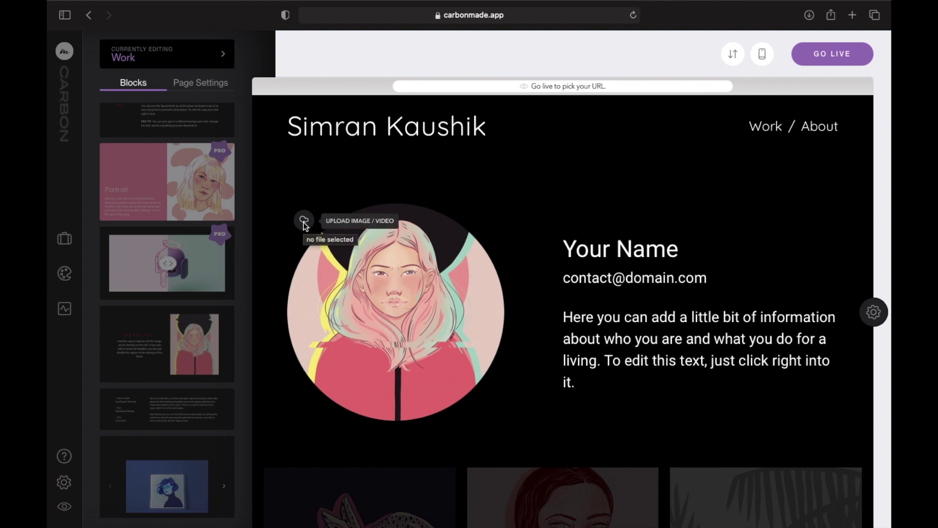
Upload Untitled_Artwork 15.jpg from Downloads as the intro's circular portrait.
{"action": "left_click", "coordinate": [319, 259]}
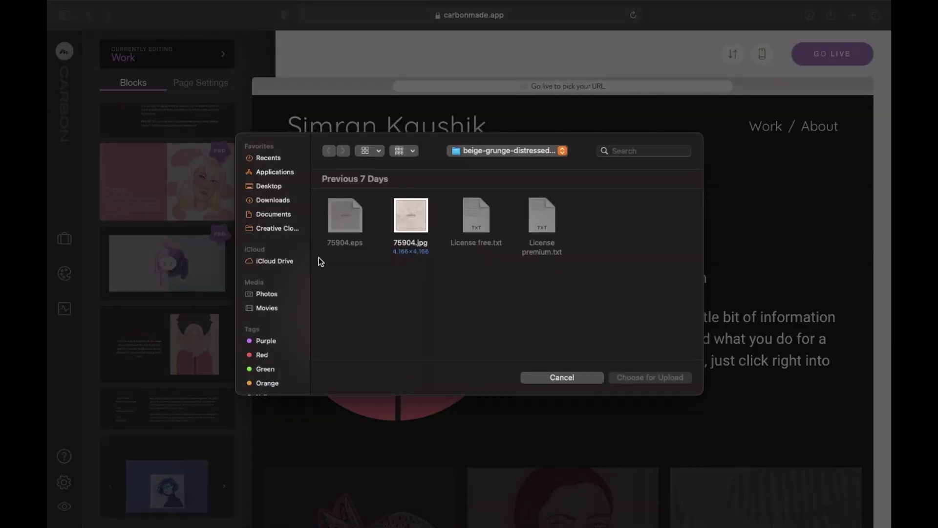
{"action": "left_click", "coordinate": [274, 201]}
{"action": "scroll", "coordinate": [420, 245], "scroll_direction": "down", "scroll_amount": 5}
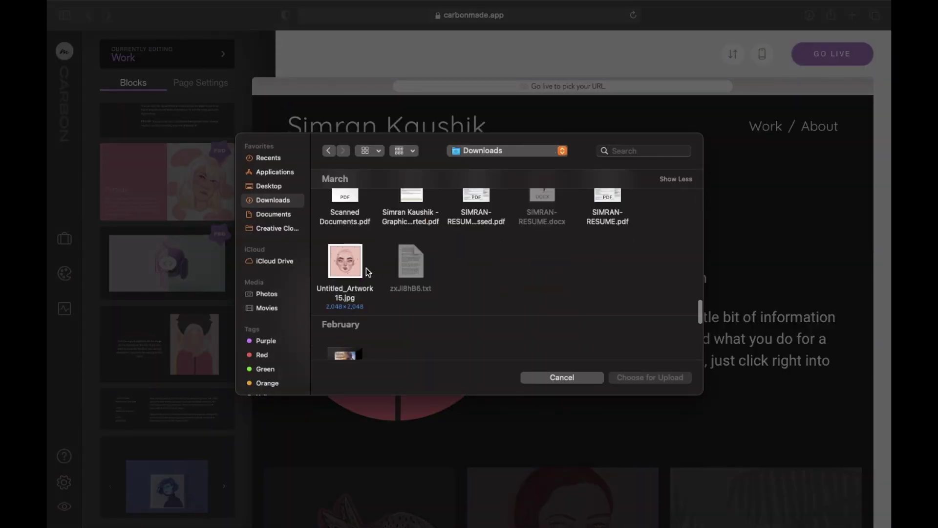
{"action": "left_click", "coordinate": [357, 265]}
{"action": "left_click", "coordinate": [646, 378]}
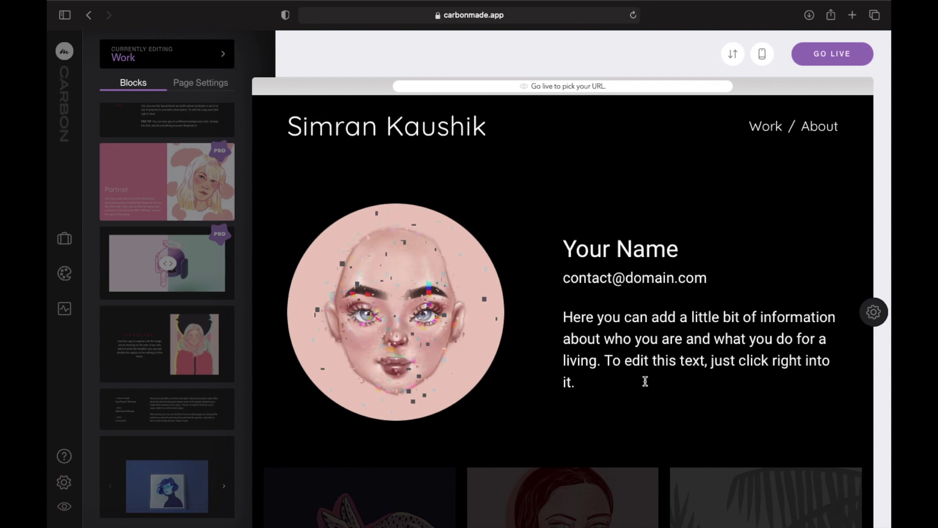
Replace the Your Name placeholder heading with the owner's full name.
{"action": "triple_click", "coordinate": [627, 254]}
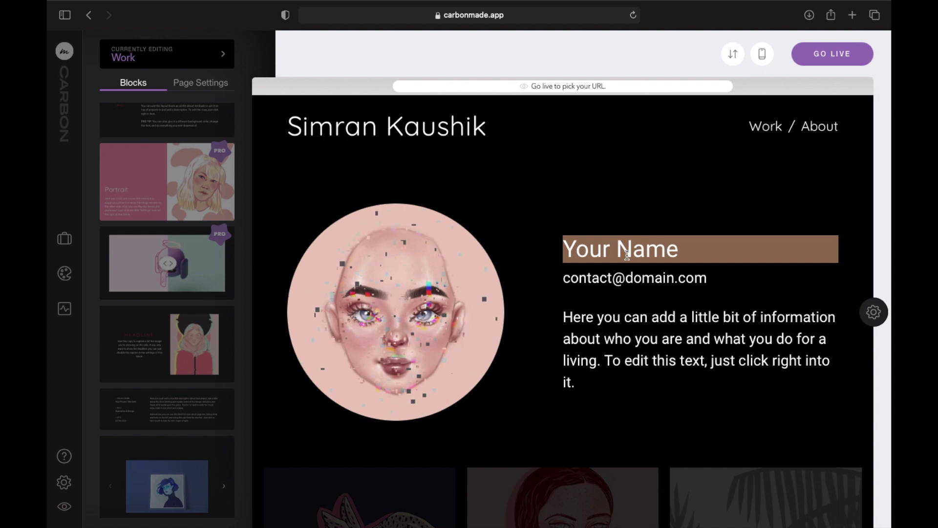
{"action": "type", "text": "Simran Kaushi"}
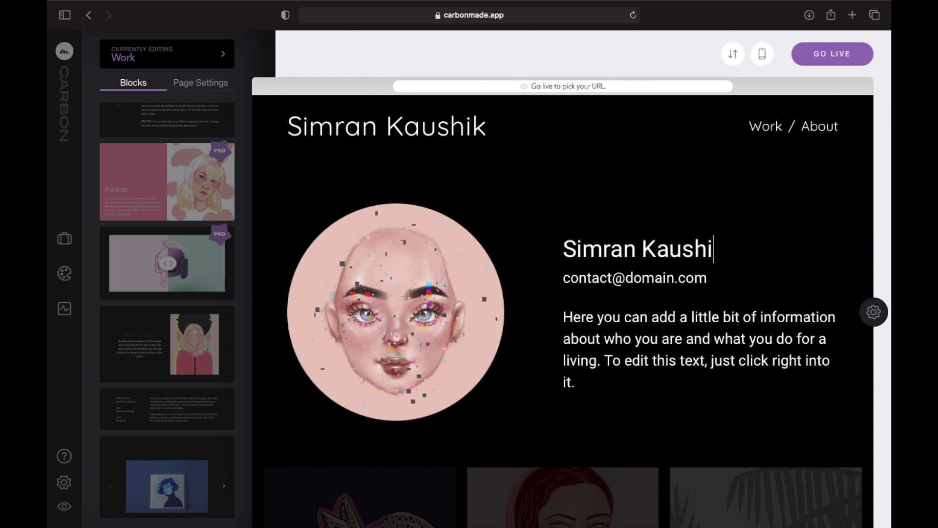
{"action": "type", "text": "k"}
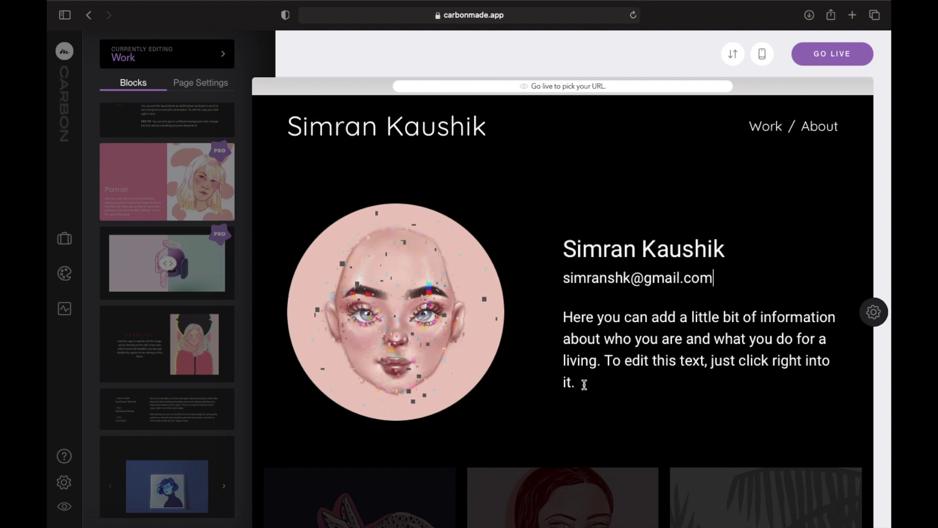
Replace the placeholder bio with 'Self-Taught Artist', capitalising the T in Taught.
{"action": "left_click_drag", "start_coordinate": [584, 383], "coordinate": [563, 315]}
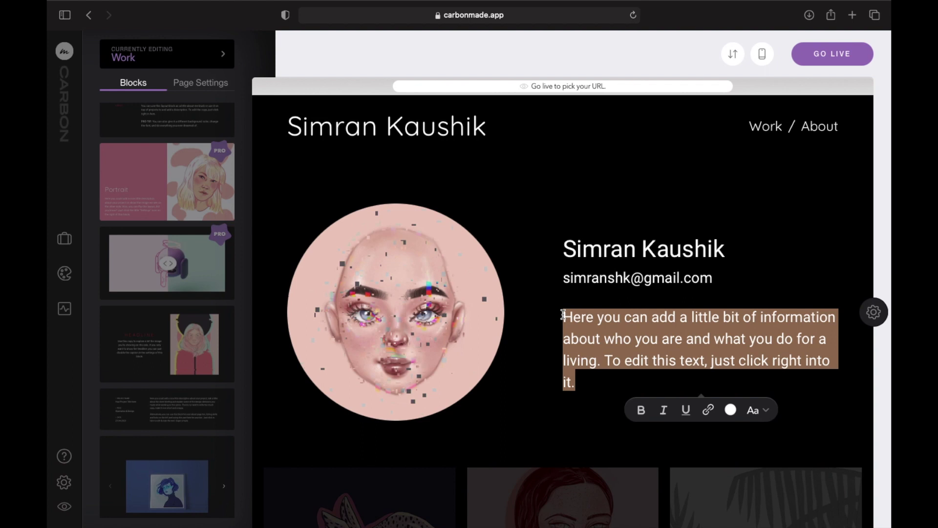
{"action": "type", "text": "Self-"}
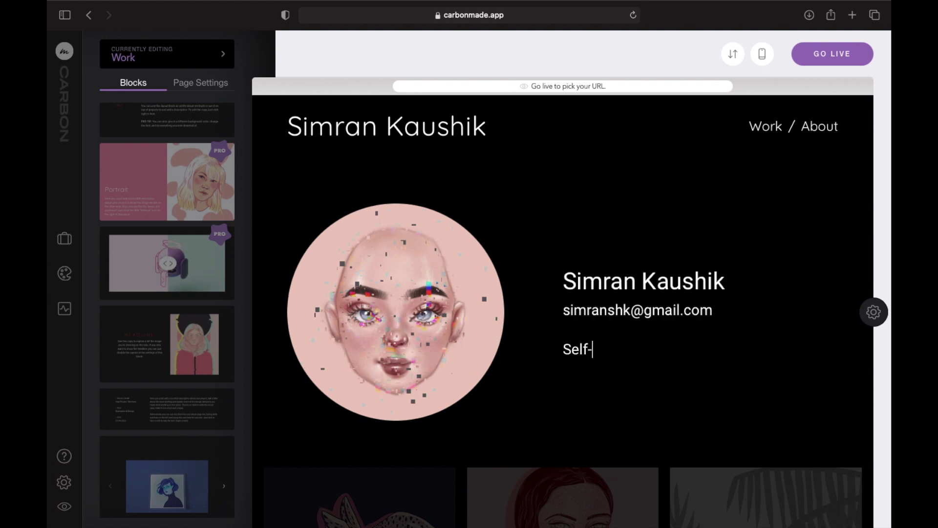
{"action": "type", "text": "taught Artist"}
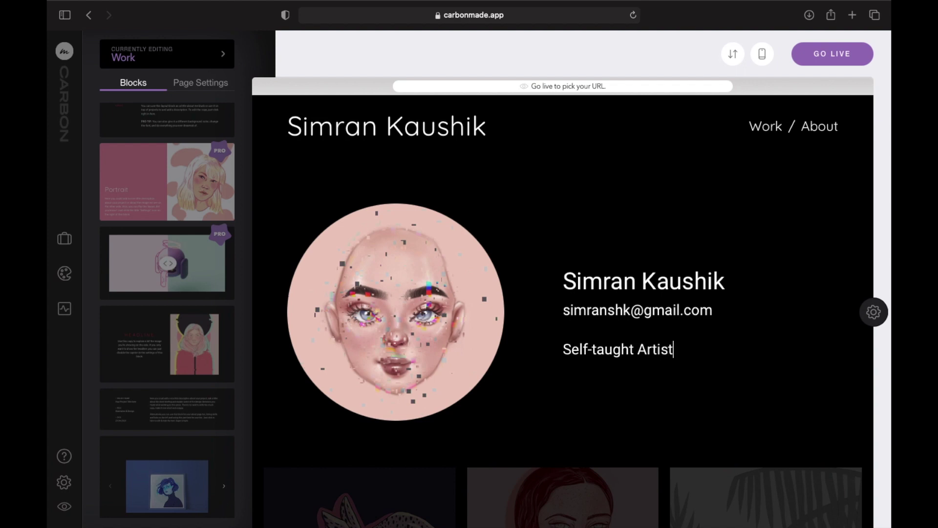
{"action": "left_click", "coordinate": [598, 341]}
{"action": "key", "text": "BackSpace"}
{"action": "type", "text": "T"}
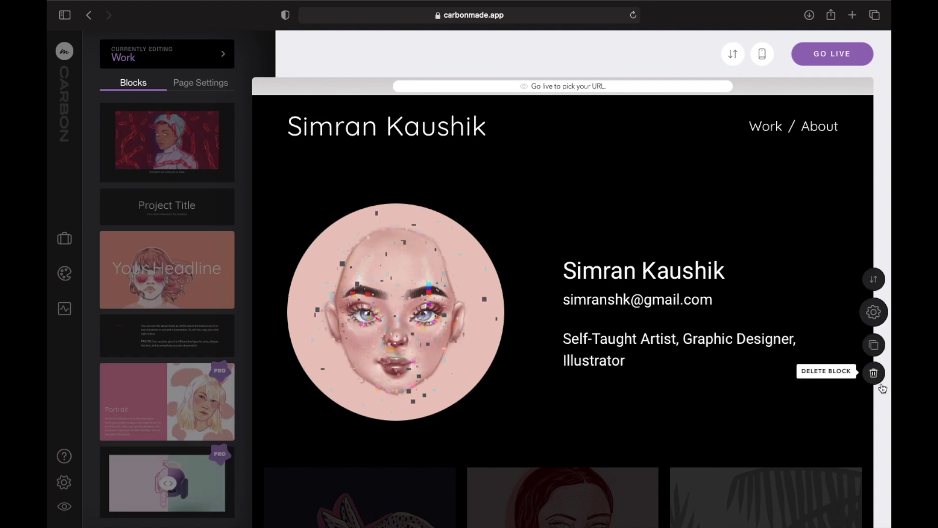
Delete the profile intro block from the Work page.
{"action": "left_click", "coordinate": [874, 373]}
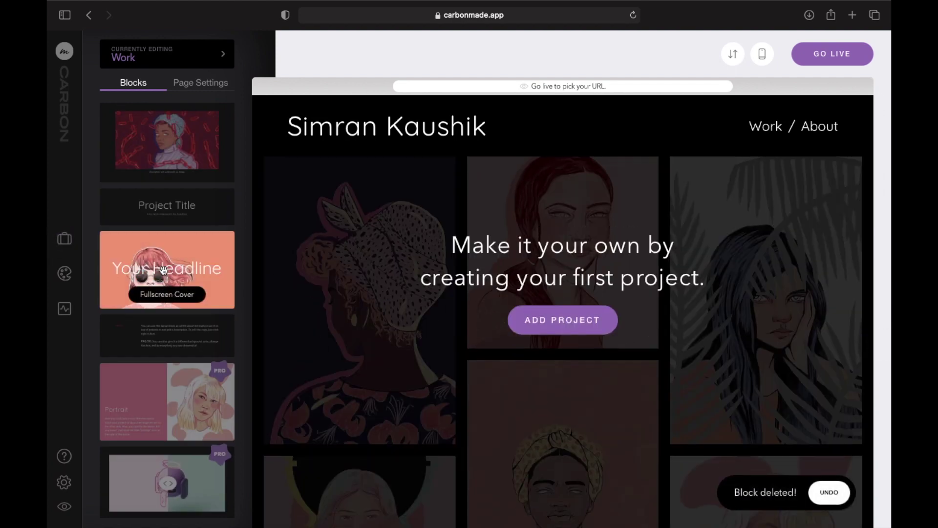
{"action": "scroll", "coordinate": [156, 270], "scroll_direction": "down", "scroll_amount": 3}
{"action": "scroll", "coordinate": [164, 426], "scroll_direction": "down", "scroll_amount": 2}
{"action": "scroll", "coordinate": [173, 387], "scroll_direction": "up", "scroll_amount": 4}
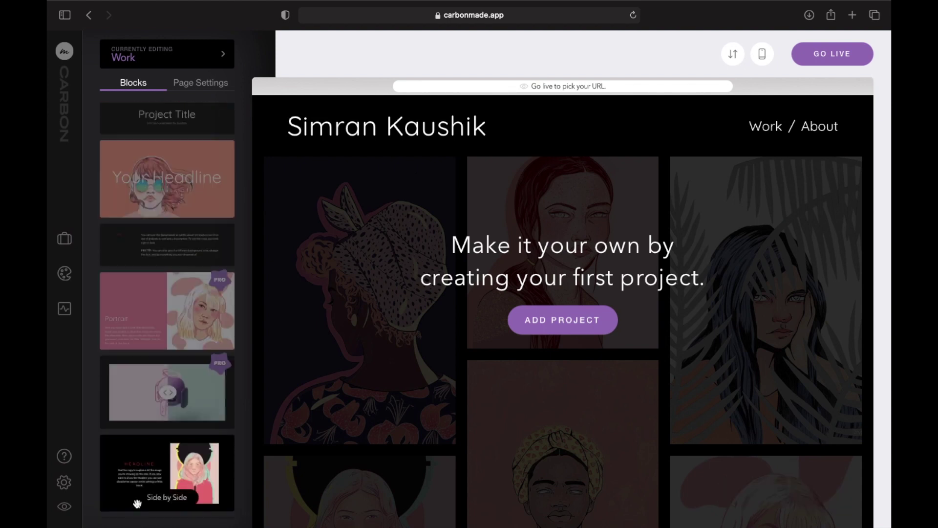
Drag the Side by Side block to the top of the Work page under the header.
{"action": "left_click", "coordinate": [142, 472]}
{"action": "left_click_drag", "start_coordinate": [142, 472], "coordinate": [540, 156]}
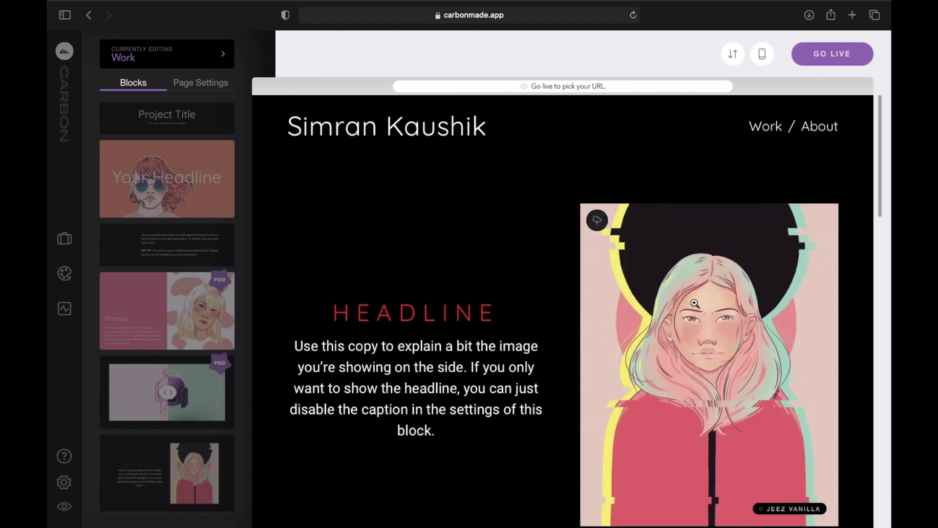
Leave full screen and open the New Portfolio folder on the Desktop in Finder.
{"action": "mouse_move", "coordinate": [75, 9]}
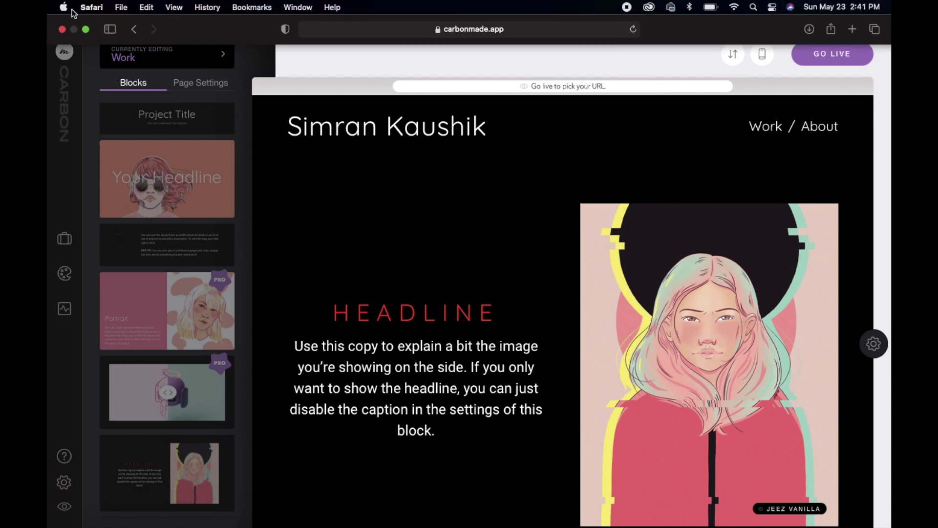
{"action": "left_click", "coordinate": [86, 30]}
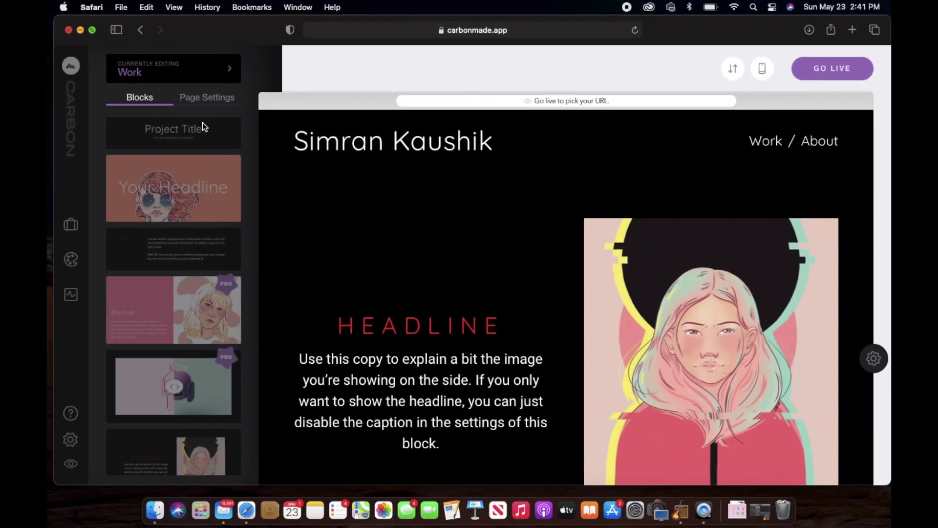
{"action": "left_click", "coordinate": [155, 510]}
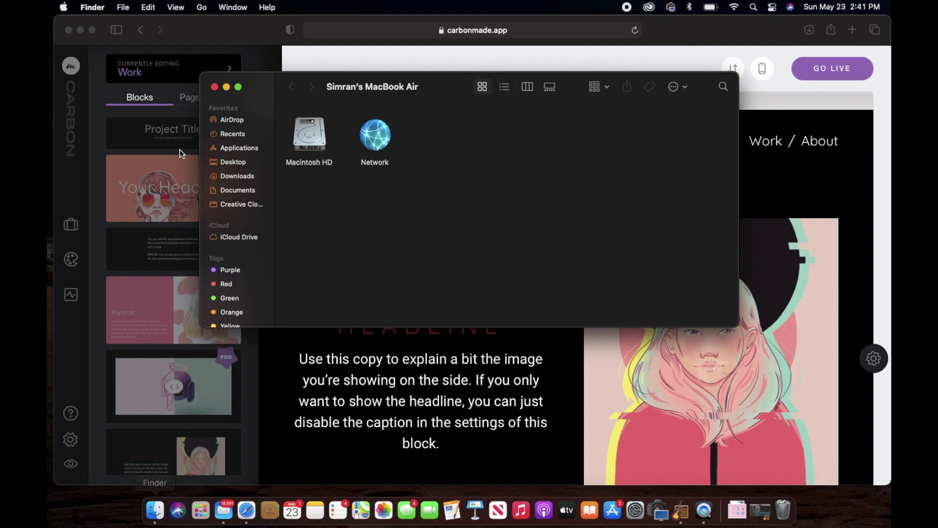
{"action": "left_click", "coordinate": [242, 166]}
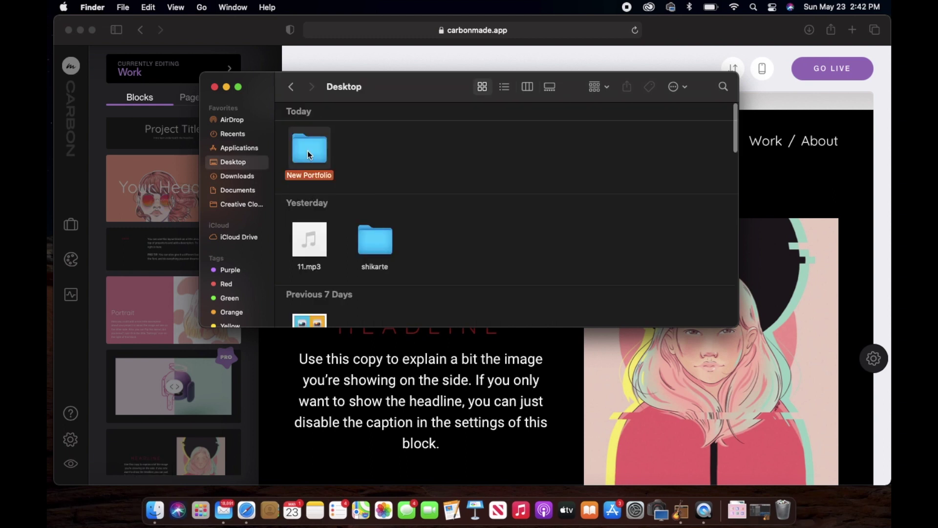
{"action": "double_click", "coordinate": [309, 172]}
Drop Untitled_Artwork 8.jpg into the Side by Side block's image, then select its headline.
{"action": "left_click_drag", "start_coordinate": [427, 89], "coordinate": [252, 61]}
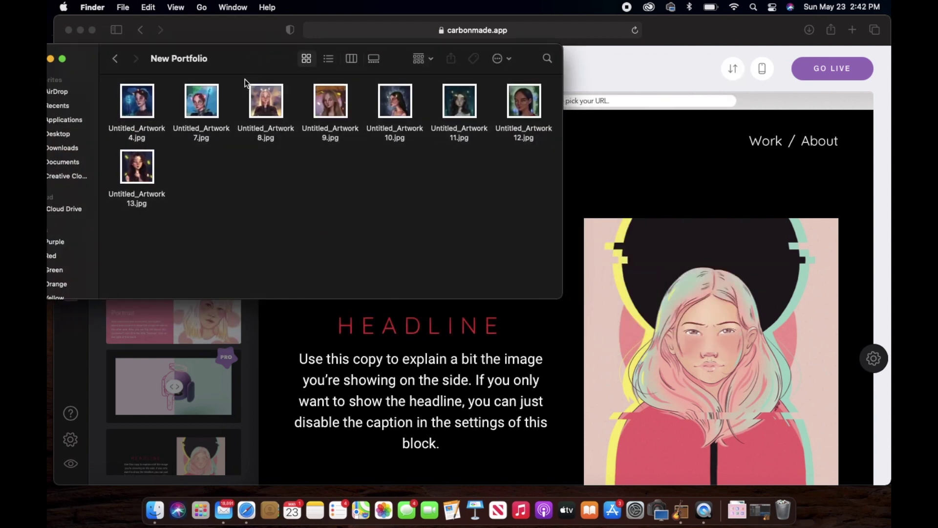
{"action": "left_click", "coordinate": [278, 102]}
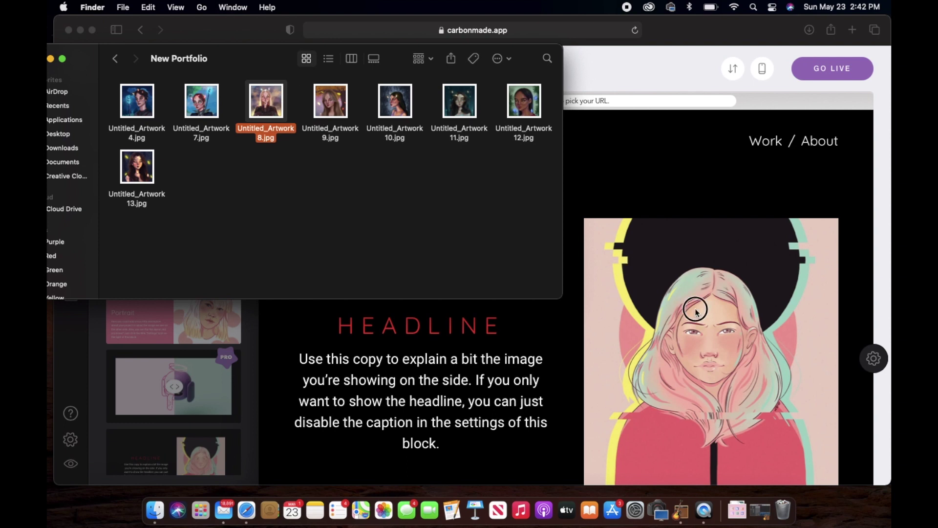
{"action": "left_click_drag", "start_coordinate": [265, 99], "coordinate": [716, 331]}
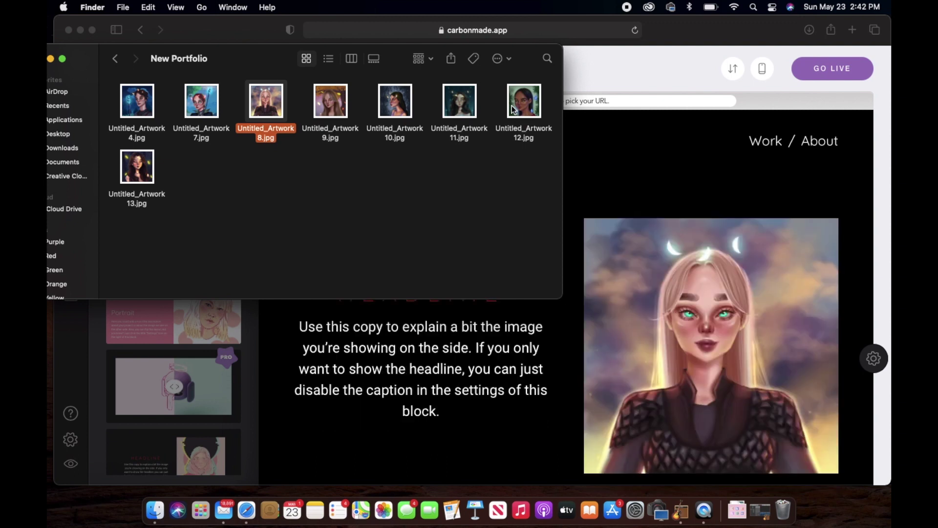
{"action": "left_click", "coordinate": [389, 304]}
{"action": "double_click", "coordinate": [390, 302]}
Change the block headline to 'Illustrator' and colour it purple (#5c15f2).
{"action": "type", "text": "Self-"}
{"action": "key", "text": "BackSpace"}
{"action": "key", "text": "BackSpace"}
{"action": "key", "text": "BackSpace"}
{"action": "key", "text": "BackSpace"}
{"action": "key", "text": "BackSpace"}
{"action": "key", "text": "BackSpace"}
{"action": "type", "text": "Illustrator"}
{"action": "double_click", "coordinate": [390, 302]}
{"action": "left_click", "coordinate": [453, 326]}
{"action": "left_click", "coordinate": [460, 321]}
{"action": "left_click_drag", "start_coordinate": [461, 321], "coordinate": [455, 321]}
{"action": "left_click", "coordinate": [486, 336]}
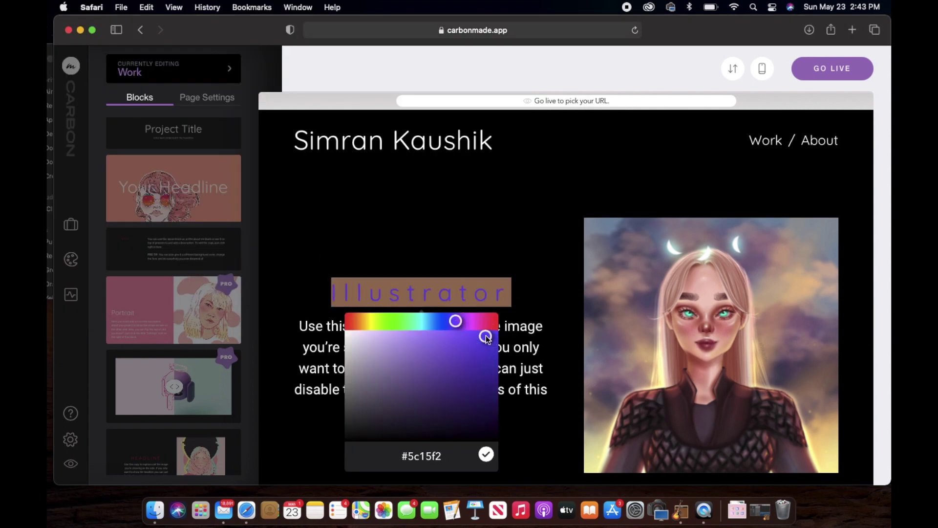
{"action": "left_click", "coordinate": [486, 453]}
{"action": "left_click", "coordinate": [478, 326]}
{"action": "left_click", "coordinate": [463, 413]}
Rewrite the caption as 'I'm a self-taught artist, painting my crazy imaginations digitally.'.
{"action": "triple_click", "coordinate": [463, 412]}
{"action": "type", "text": "An self-taught artist, creating sci fi"}
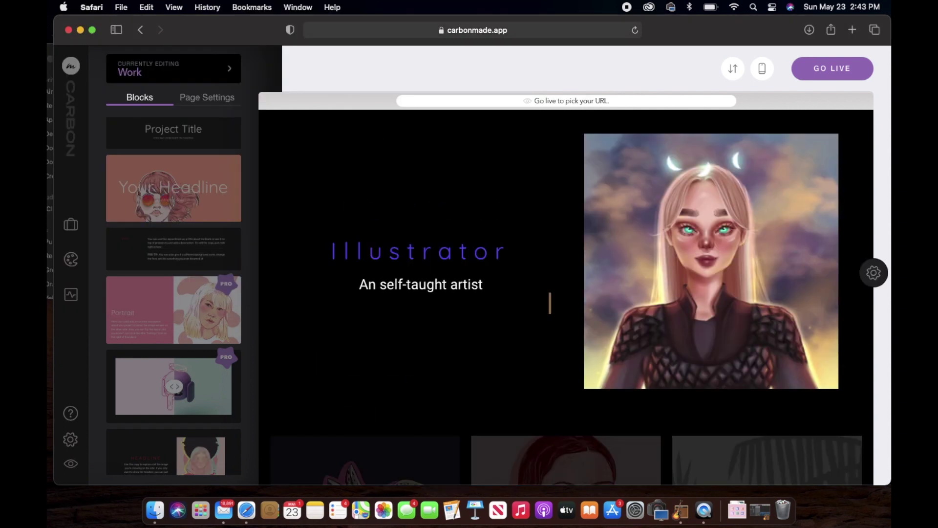
{"action": "key", "text": "BackSpace"}
{"action": "key", "text": "BackSpace"}
{"action": "key", "text": "BackSpace"}
{"action": "key", "text": "BackSpace"}
{"action": "key", "text": "BackSpace"}
{"action": "key", "text": "BackSpace"}
{"action": "key", "text": "BackSpace"}
{"action": "key", "text": "BackSpace"}
{"action": "key", "text": "BackSpace"}
{"action": "key", "text": "BackSpace"}
{"action": "key", "text": "BackSpace"}
{"action": "key", "text": "BackSpace"}
{"action": "key", "text": "BackSpace"}
{"action": "key", "text": "BackSpace"}
{"action": "key", "text": "BackSpace"}
{"action": "type", "text": "painting"}
{"action": "key", "text": "super+Up"}
{"action": "key", "text": "shift+alt+Right"}
{"action": "type", "text": "I'm a"}
{"action": "key", "text": "super+Down"}
{"action": "type", "text": "my crazy ima"}
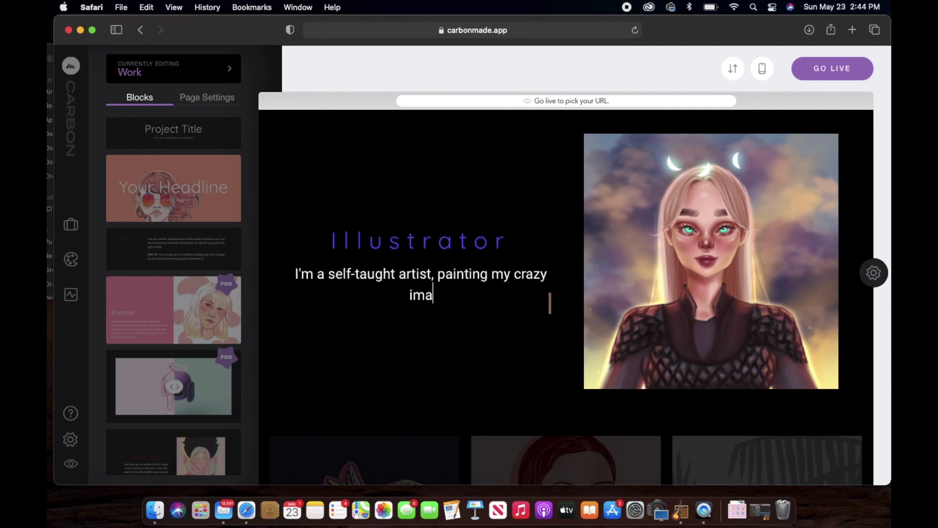
{"action": "type", "text": "ginations digitally."}
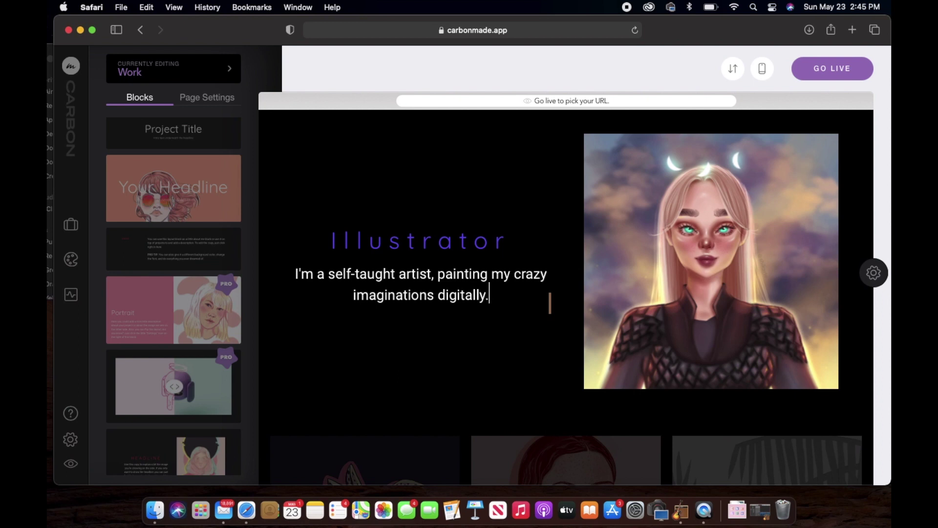
Save a new project 'Fantasy artwork-Nature Powers' using Untitled_Artwork 9.jpg as its thumbnail.
{"action": "scroll", "coordinate": [738, 345], "scroll_direction": "down", "scroll_amount": 10}
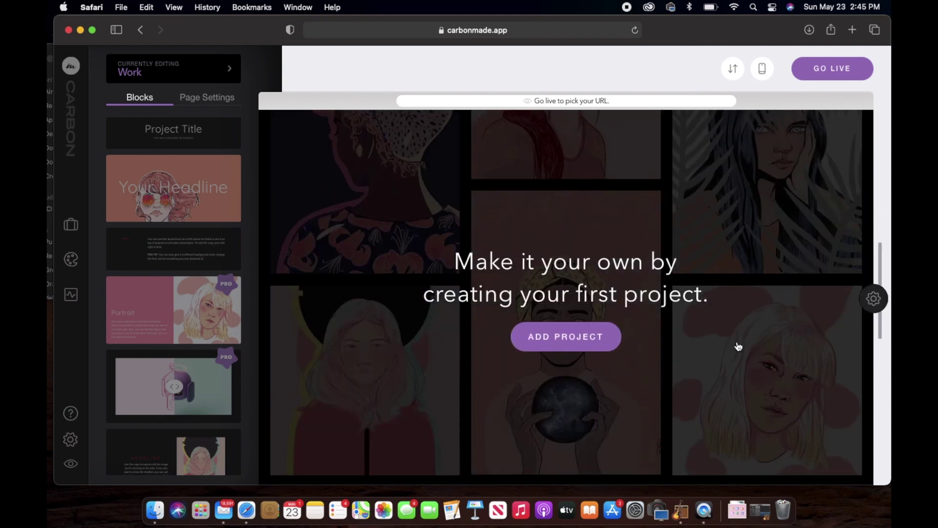
{"action": "left_click", "coordinate": [548, 343]}
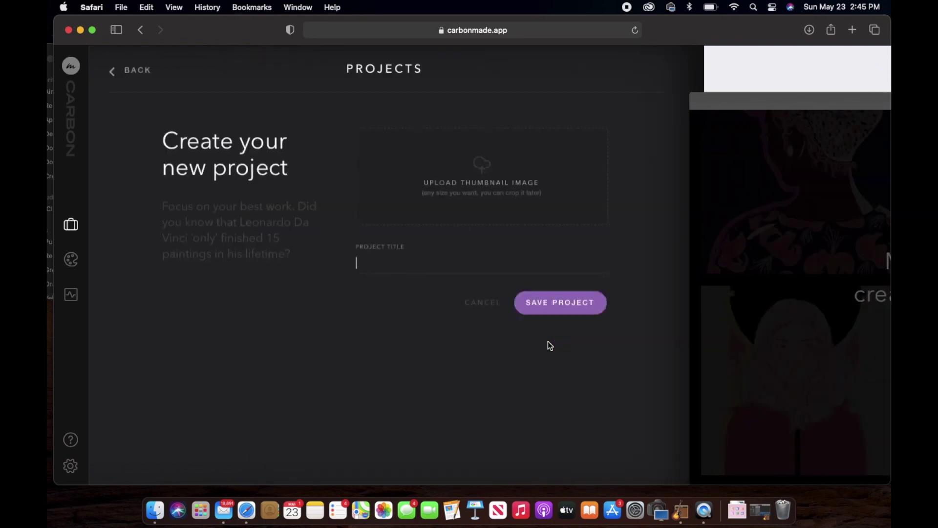
{"action": "left_click", "coordinate": [155, 510]}
{"action": "left_click_drag", "start_coordinate": [250, 53], "coordinate": [228, 259]}
{"action": "left_click_drag", "start_coordinate": [312, 313], "coordinate": [509, 159]}
{"action": "left_click_drag", "start_coordinate": [309, 311], "coordinate": [484, 185]}
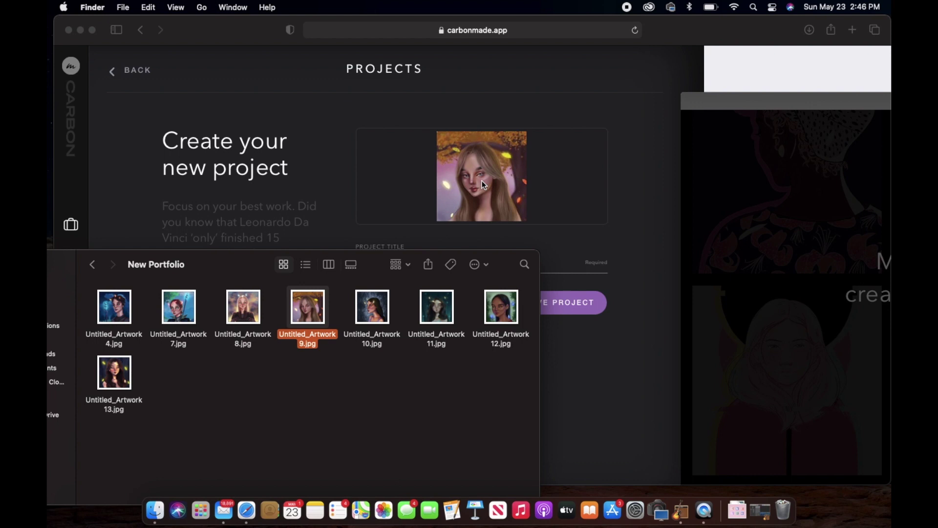
{"action": "left_click", "coordinate": [558, 89]}
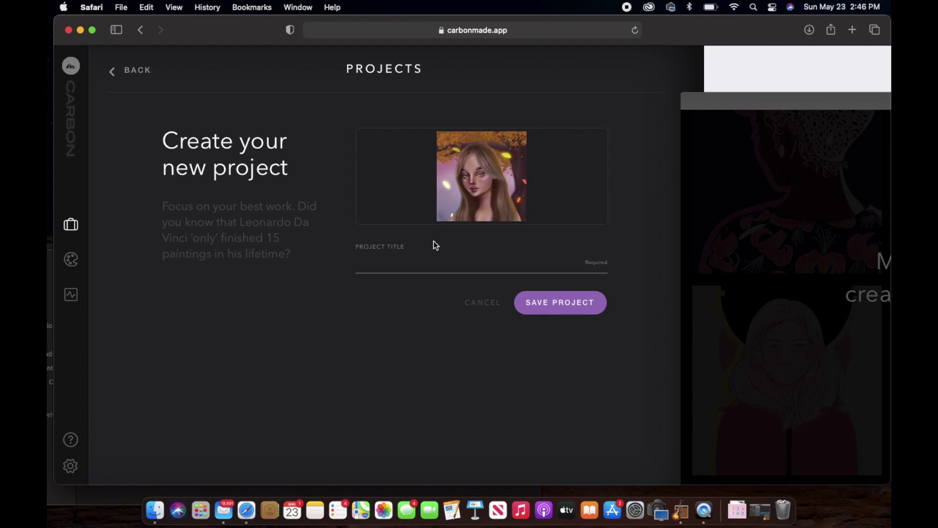
{"action": "type", "text": "Fantasy artwork-Nature Powers"}
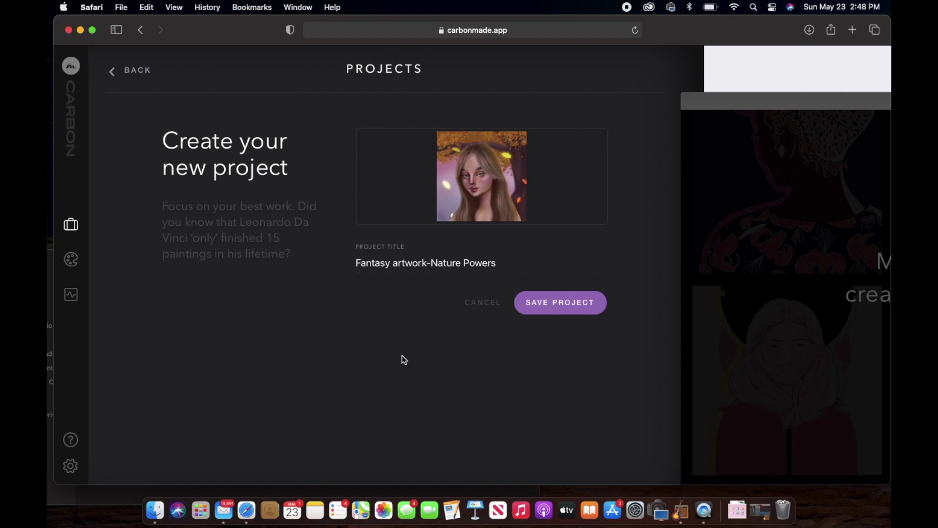
{"action": "left_click", "coordinate": [555, 312]}
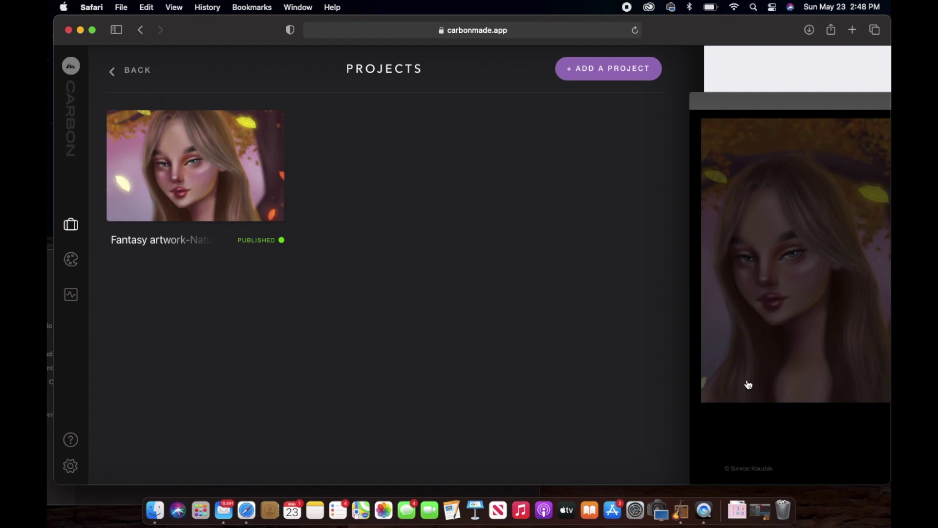
Return to the Work page editor and scroll to check the new project cover in the grid.
{"action": "left_click", "coordinate": [725, 370]}
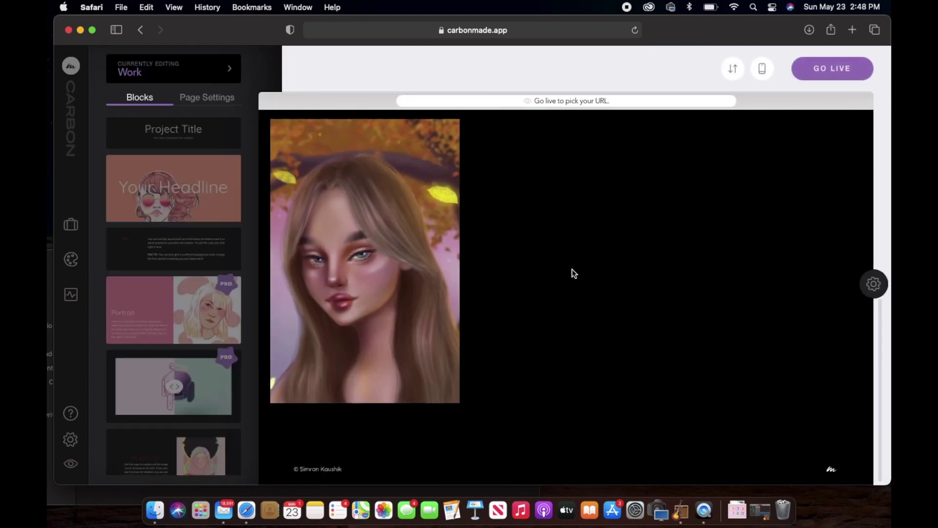
{"action": "scroll", "coordinate": [573, 271], "scroll_direction": "down", "scroll_amount": 5}
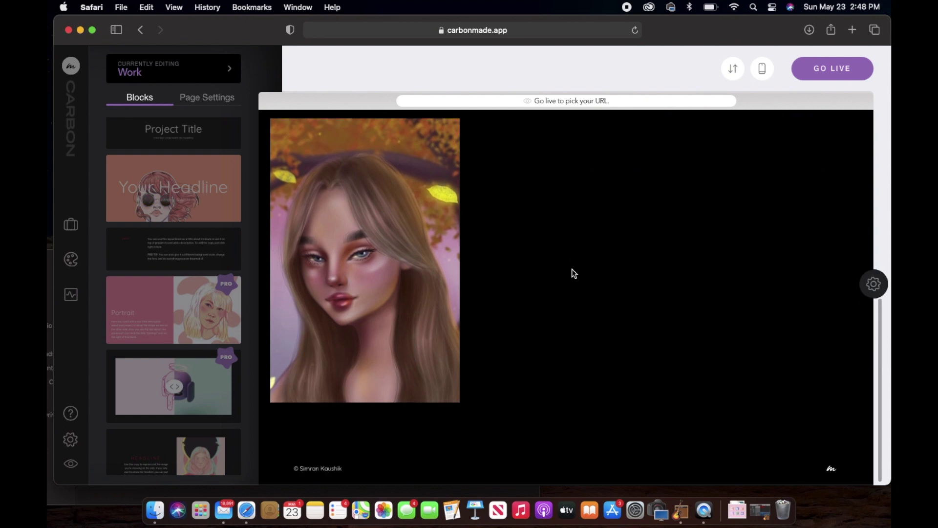
{"action": "scroll", "coordinate": [572, 270], "scroll_direction": "up", "scroll_amount": 5}
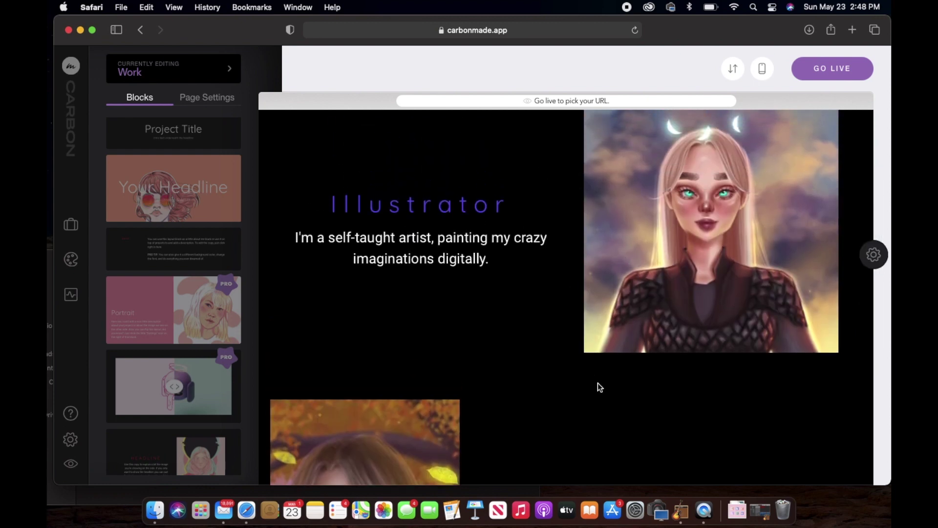
{"action": "scroll", "coordinate": [598, 384], "scroll_direction": "down", "scroll_amount": 6}
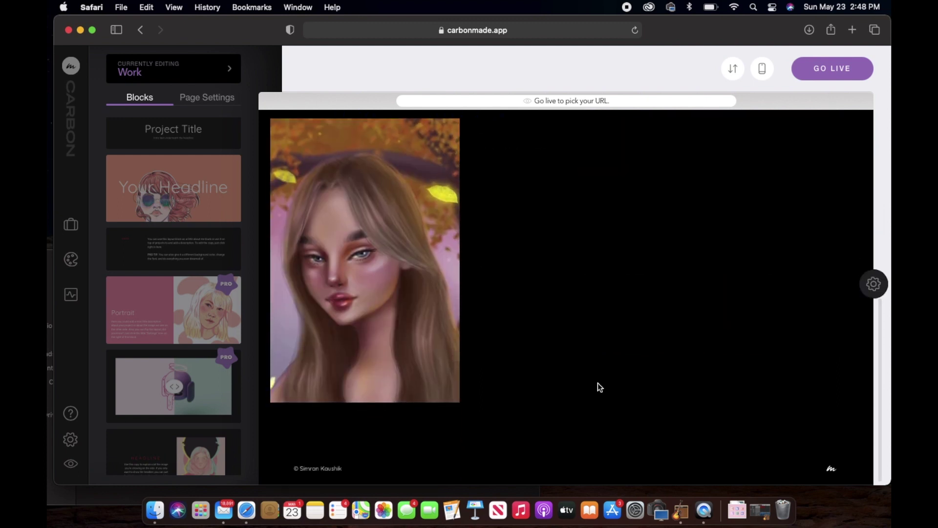
{"action": "scroll", "coordinate": [586, 251], "scroll_direction": "up", "scroll_amount": 3}
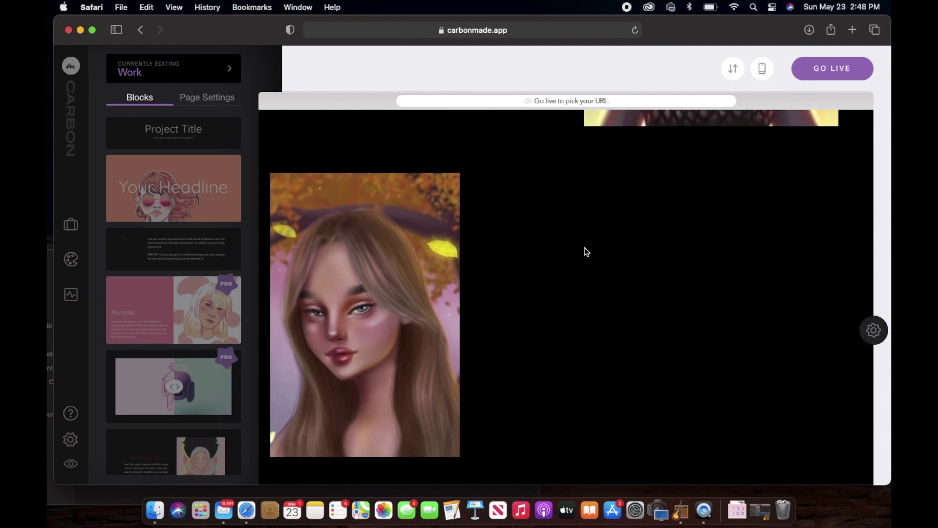
Start another project and browse to the Desktop's New Portfolio folder for its thumbnail.
{"action": "left_click", "coordinate": [71, 231]}
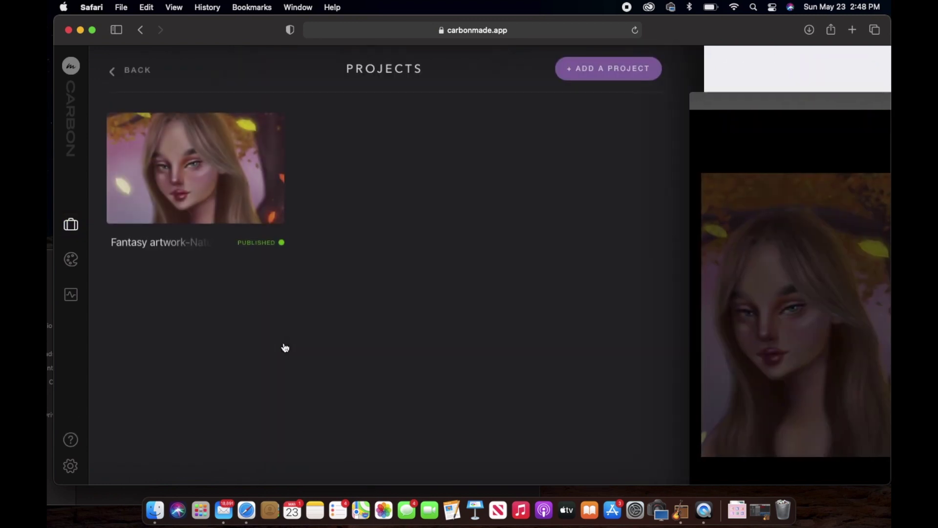
{"action": "left_click", "coordinate": [589, 68]}
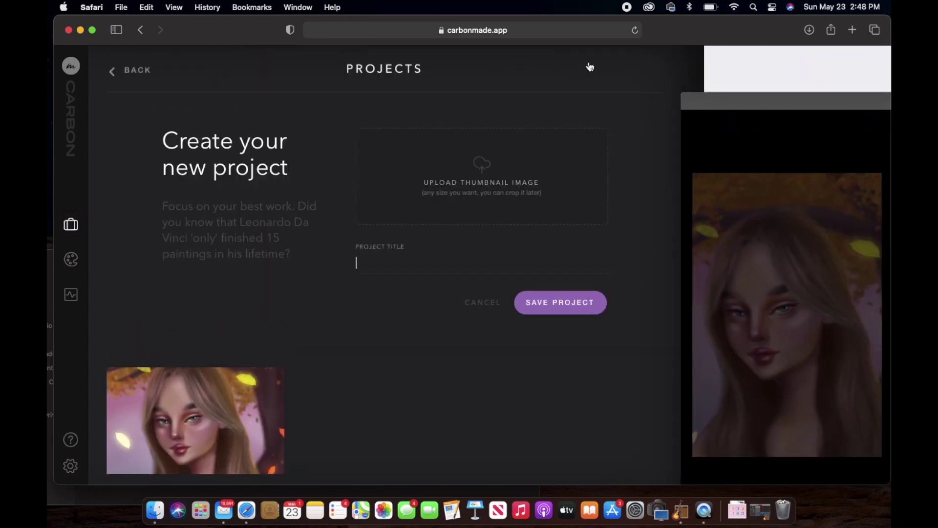
{"action": "left_click", "coordinate": [480, 161]}
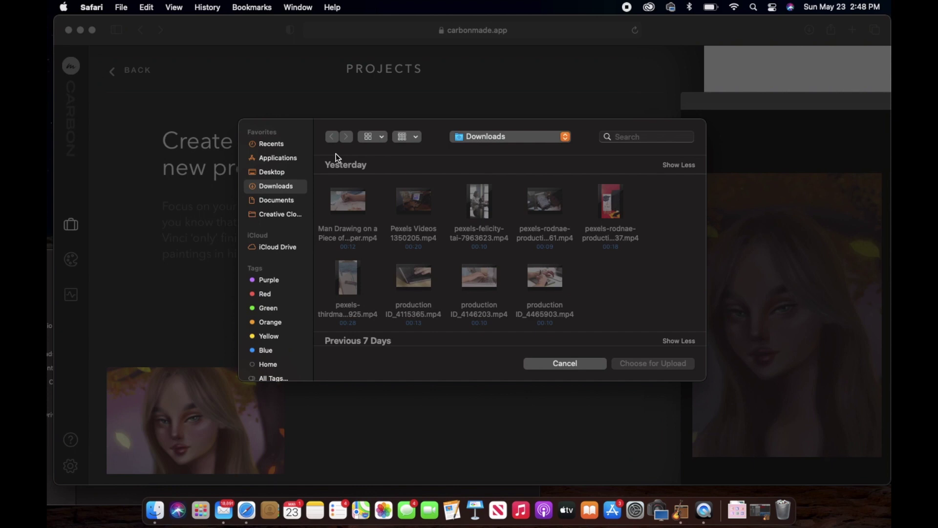
{"action": "left_click", "coordinate": [285, 171]}
{"action": "left_click", "coordinate": [354, 214]}
{"action": "double_click", "coordinate": [354, 213]}
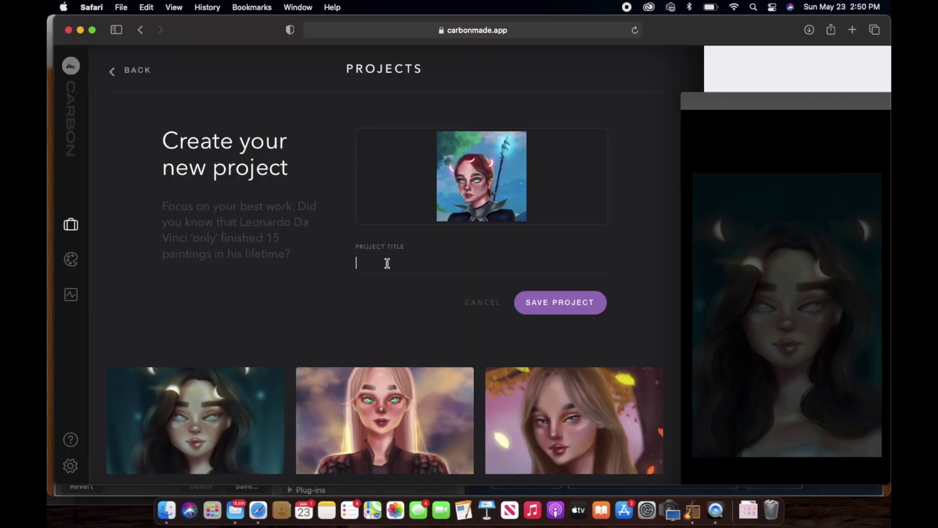
Enter Fantasy Artwork project titles such as 'Fantasy Artwork-Empath' and save the project.
{"action": "type", "text": "Fantasy Artwork-Empath"}
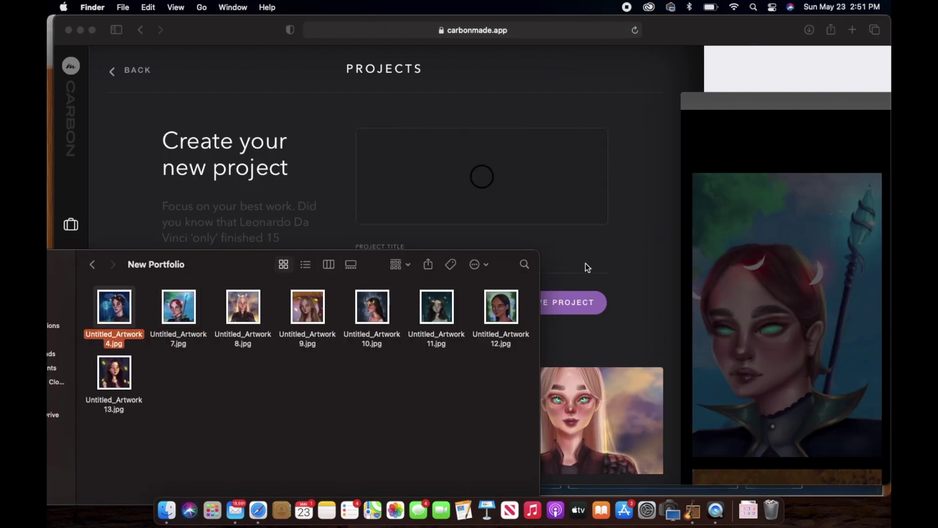
{"action": "type", "text": "Fantasy Artwork-The"}
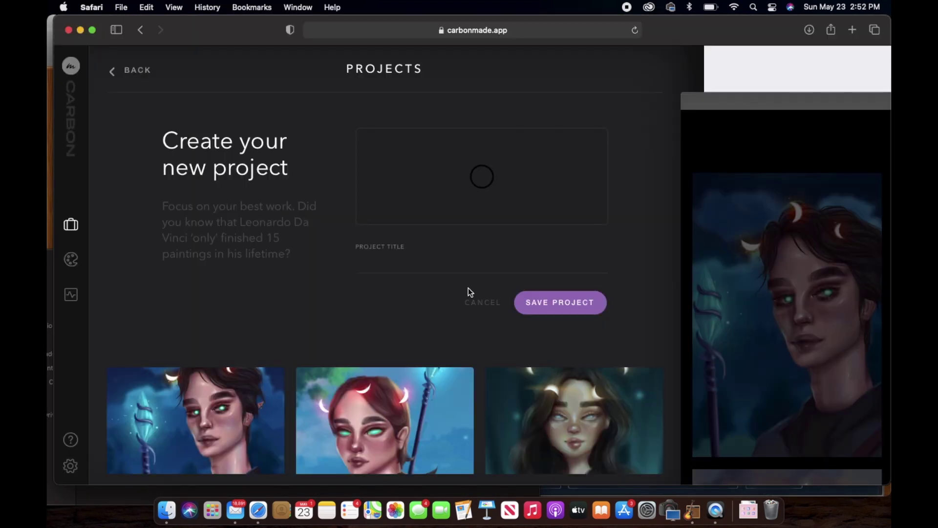
{"action": "type", "text": "Fantasy Artwork-The Femi"}
{"action": "key", "text": "BackSpace"}
{"action": "key", "text": "BackSpace"}
{"action": "key", "text": "BackSpace"}
{"action": "key", "text": "BackSpace"}
{"action": "key", "text": "BackSpace"}
{"action": "key", "text": "BackSpace"}
{"action": "key", "text": "BackSpace"}
{"action": "key", "text": "BackSpace"}
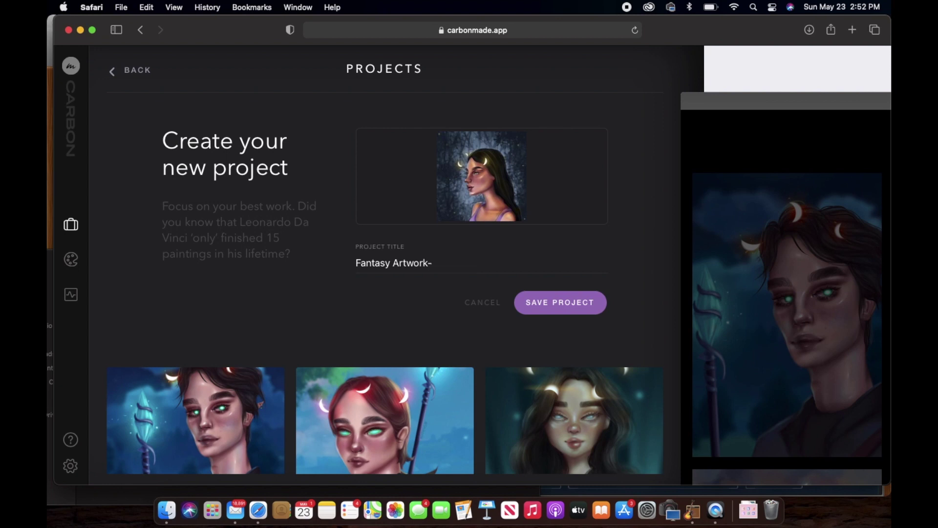
{"action": "type", "text": "Nurturing Feminie"}
{"action": "key", "text": "BackSpace"}
{"action": "key", "text": "BackSpace"}
{"action": "type", "text": "ne"}
{"action": "key", "text": "BackSpace"}
{"action": "key", "text": "BackSpace"}
{"action": "key", "text": "BackSpace"}
{"action": "key", "text": "BackSpace"}
{"action": "key", "text": "BackSpace"}
{"action": "key", "text": "BackSpace"}
{"action": "key", "text": "BackSpace"}
{"action": "key", "text": "BackSpace"}
{"action": "key", "text": "BackSpace"}
{"action": "key", "text": "BackSpace"}
{"action": "key", "text": "BackSpace"}
{"action": "key", "text": "BackSpace"}
{"action": "key", "text": "BackSpace"}
{"action": "key", "text": "BackSpace"}
{"action": "key", "text": "BackSpace"}
{"action": "key", "text": "BackSpace"}
{"action": "key", "text": "BackSpace"}
{"action": "key", "text": "BackSpace"}
{"action": "type", "text": "Glowing In the N"}
{"action": "left_click", "coordinate": [561, 303]}
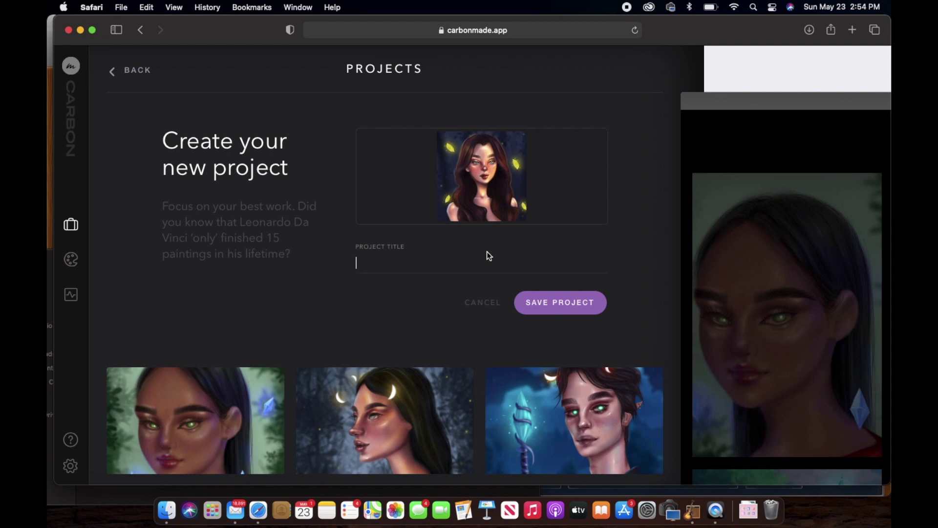
Title the next project 'Light Of Hope In the Dark Night' and review the Work page.
{"action": "type", "text": "Light Of Hope In the Dark Night"}
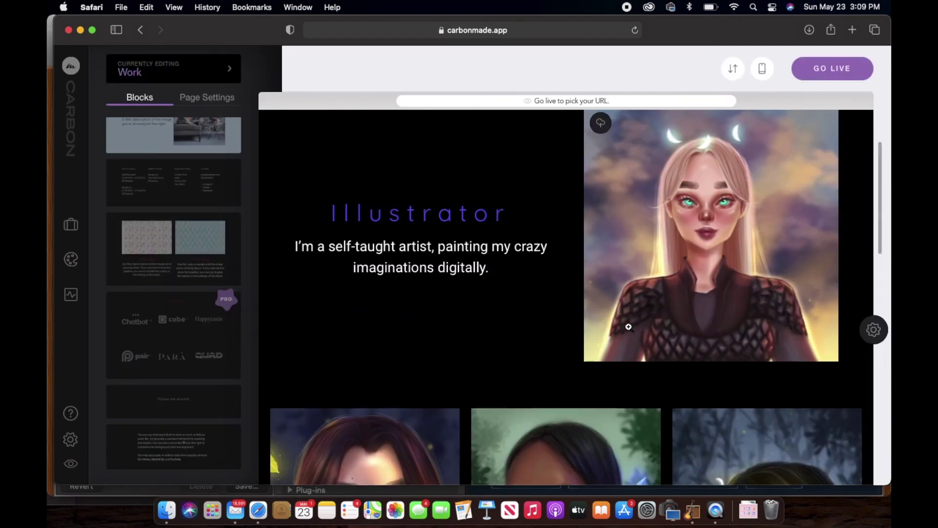
{"action": "scroll", "coordinate": [629, 327], "scroll_direction": "down", "scroll_amount": 10}
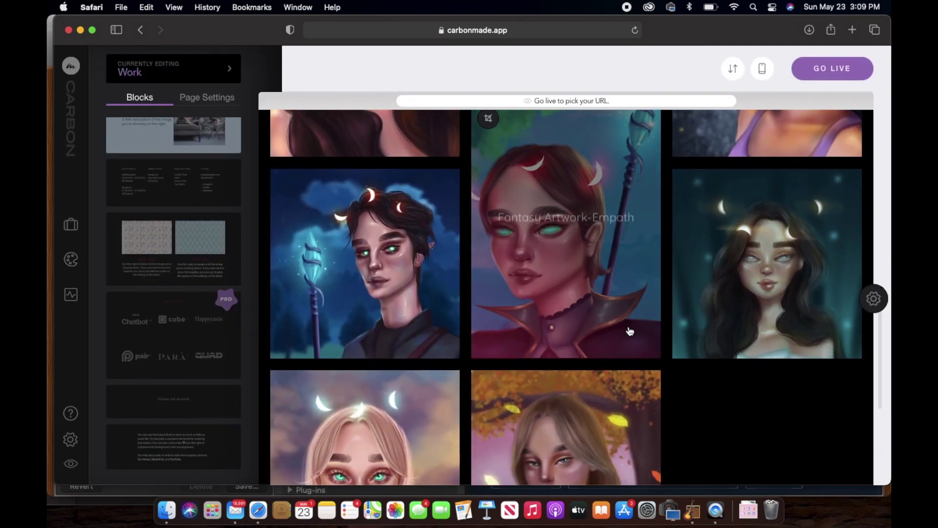
{"action": "scroll", "coordinate": [630, 332], "scroll_direction": "down", "scroll_amount": 2}
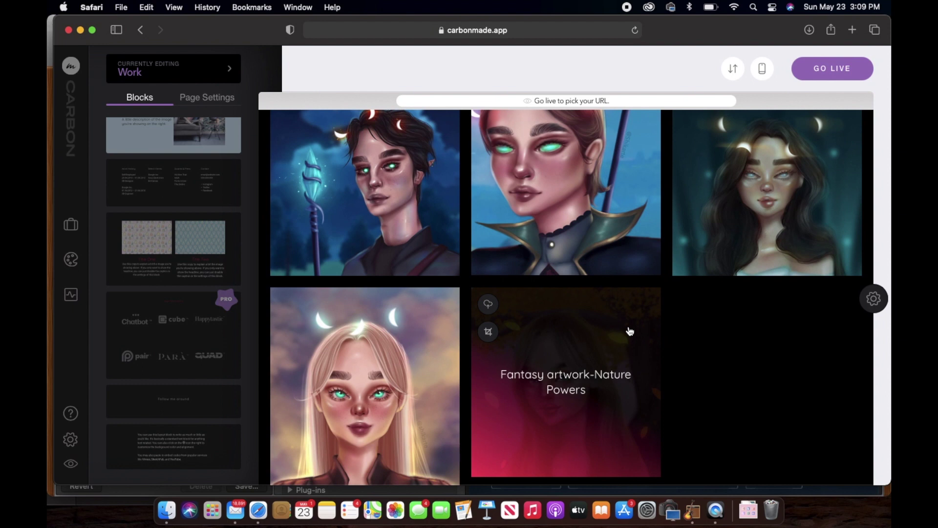
{"action": "scroll", "coordinate": [630, 332], "scroll_direction": "up", "scroll_amount": 12}
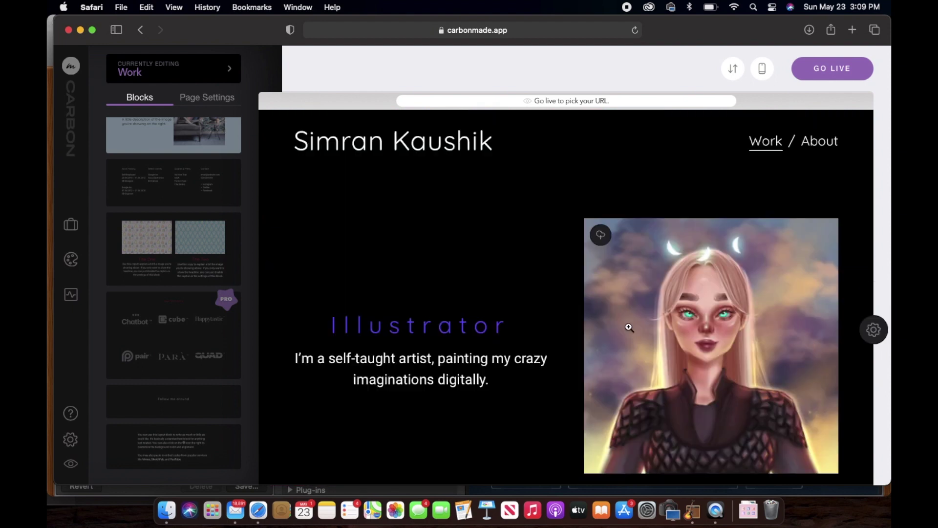
{"action": "scroll", "coordinate": [629, 327], "scroll_direction": "down", "scroll_amount": 2}
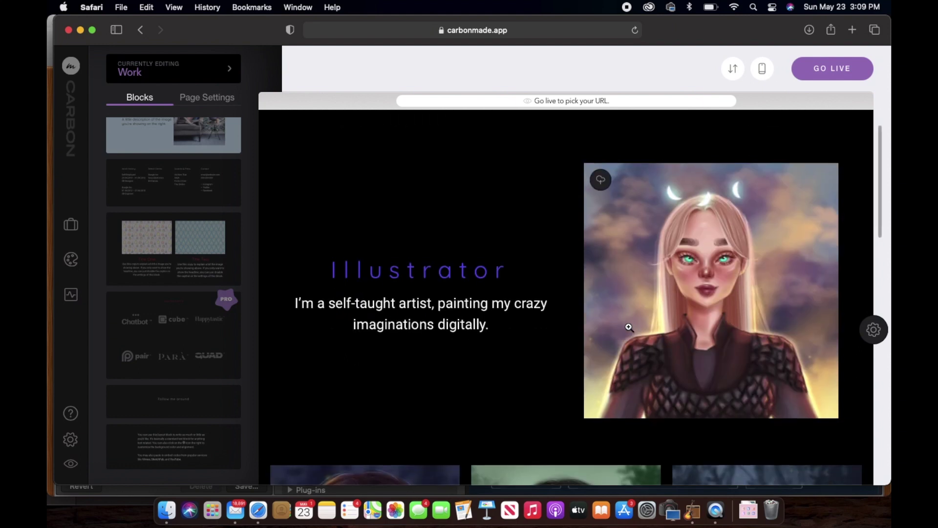
Delete the Side by Side Illustrator block using its settings' trash icon.
{"action": "mouse_move", "coordinate": [872, 292]}
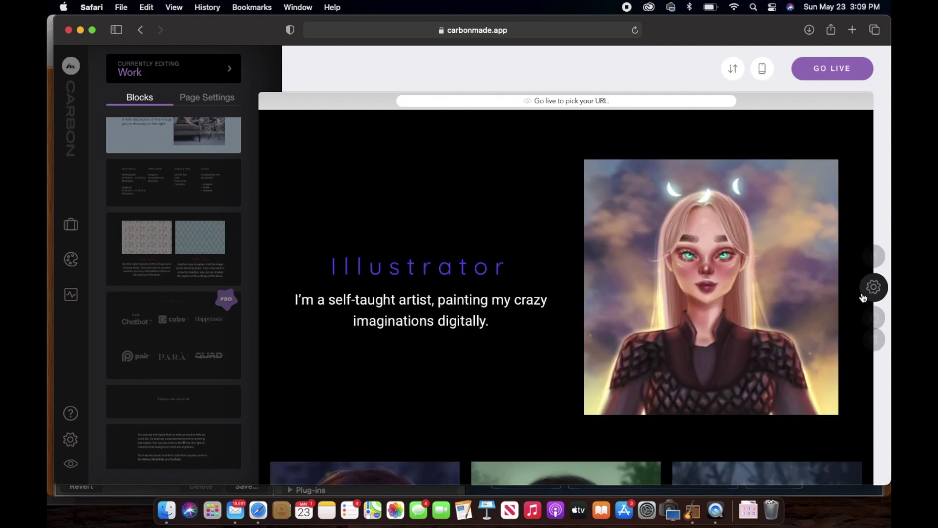
{"action": "left_click", "coordinate": [873, 289]}
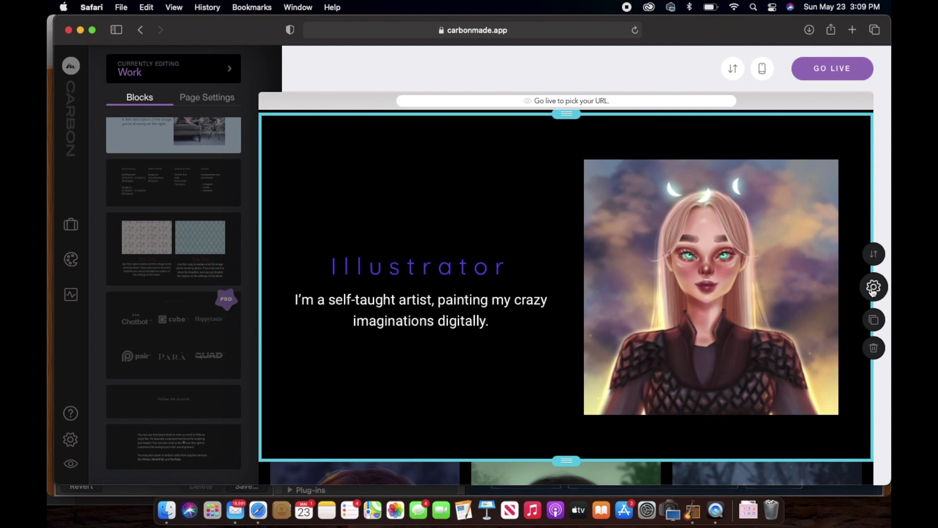
{"action": "left_click", "coordinate": [873, 290]}
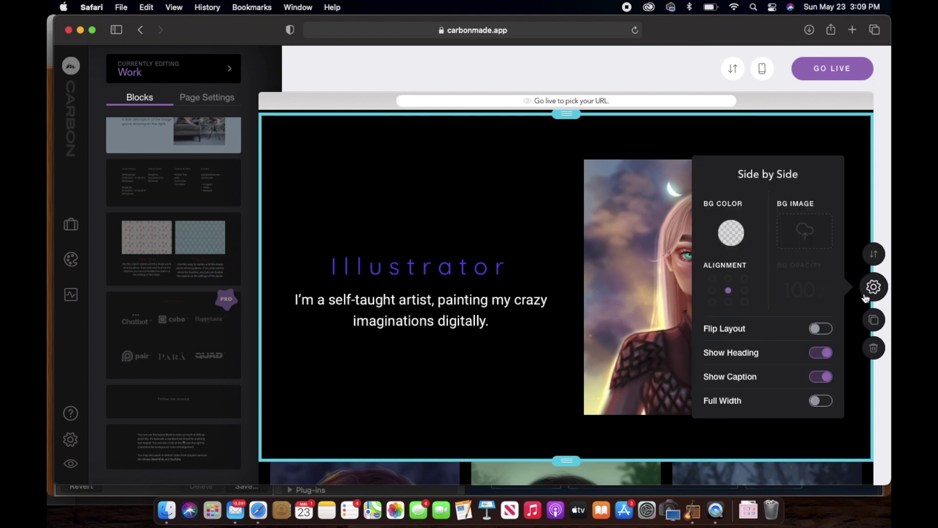
{"action": "left_click", "coordinate": [875, 349]}
{"action": "scroll", "coordinate": [207, 159], "scroll_direction": "up", "scroll_amount": 3}
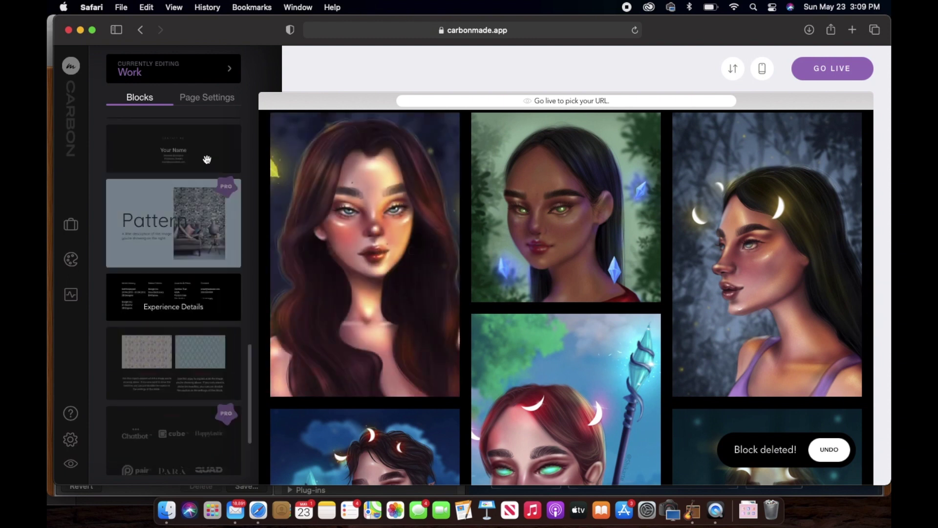
{"action": "scroll", "coordinate": [208, 162], "scroll_direction": "up", "scroll_amount": 10}
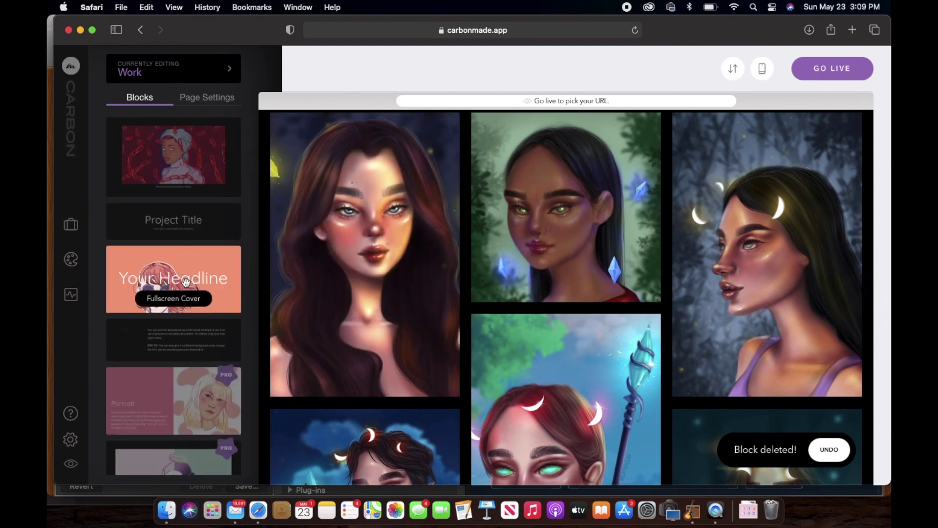
Add a Fullscreen Cover block at the page top with the blonde portrait as background.
{"action": "left_click_drag", "start_coordinate": [172, 278], "coordinate": [457, 171]}
{"action": "left_click", "coordinate": [874, 298]}
{"action": "left_click", "coordinate": [817, 267]}
{"action": "key", "text": "Return"}
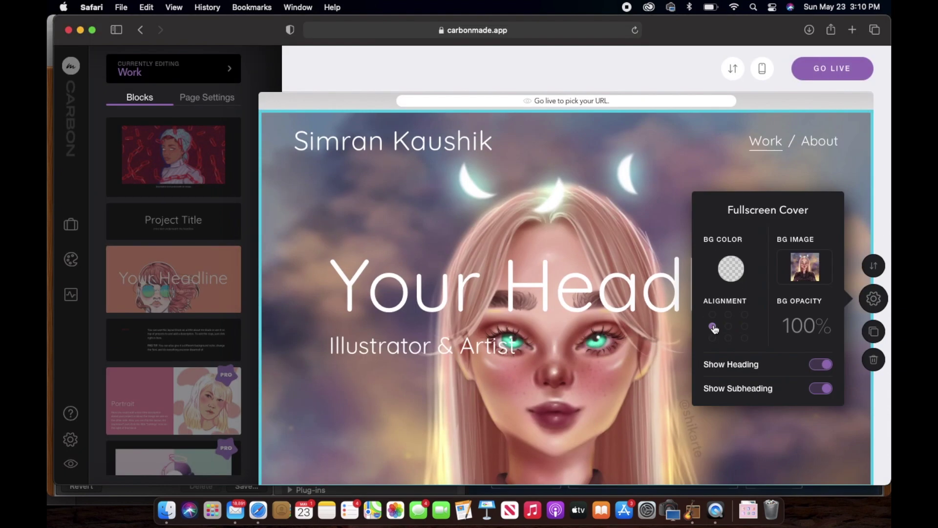
Change the cover headline to 'Shikarte' and align it to the top centre.
{"action": "triple_click", "coordinate": [562, 317]}
{"action": "type", "text": "Shikarte"}
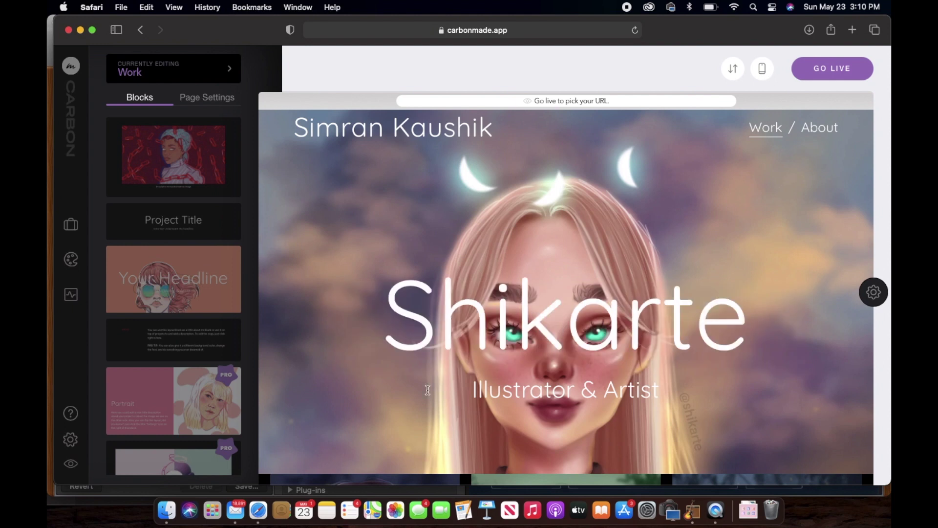
{"action": "left_click", "coordinate": [874, 292]}
{"action": "left_click", "coordinate": [729, 308]}
{"action": "left_click", "coordinate": [825, 384]}
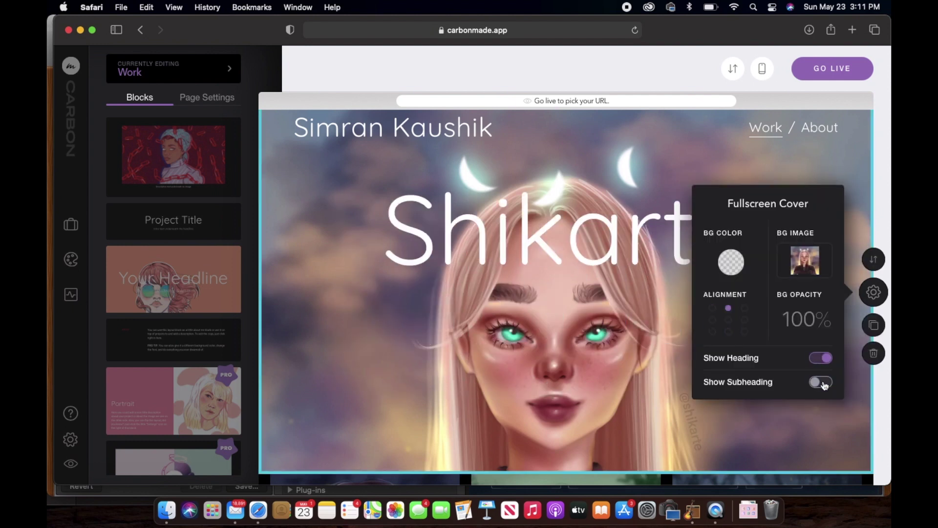
{"action": "left_click", "coordinate": [825, 383]}
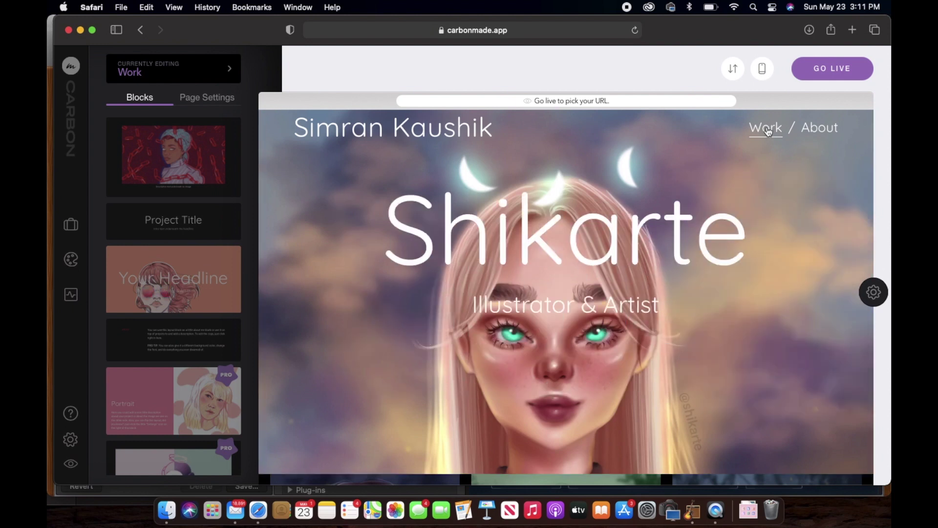
On the About page, select the 'Your Title' heading and add a name-and-contact block beneath it.
{"action": "left_click", "coordinate": [820, 129]}
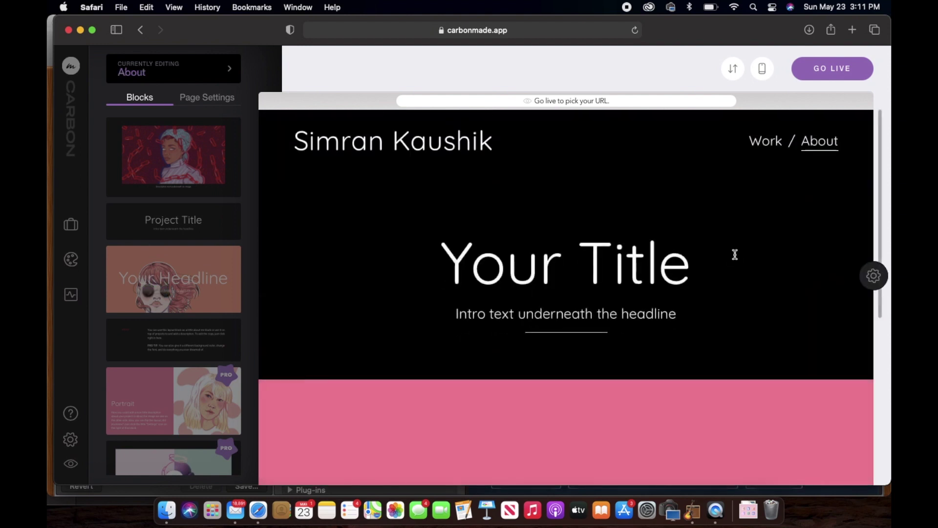
{"action": "double_click", "coordinate": [590, 257]}
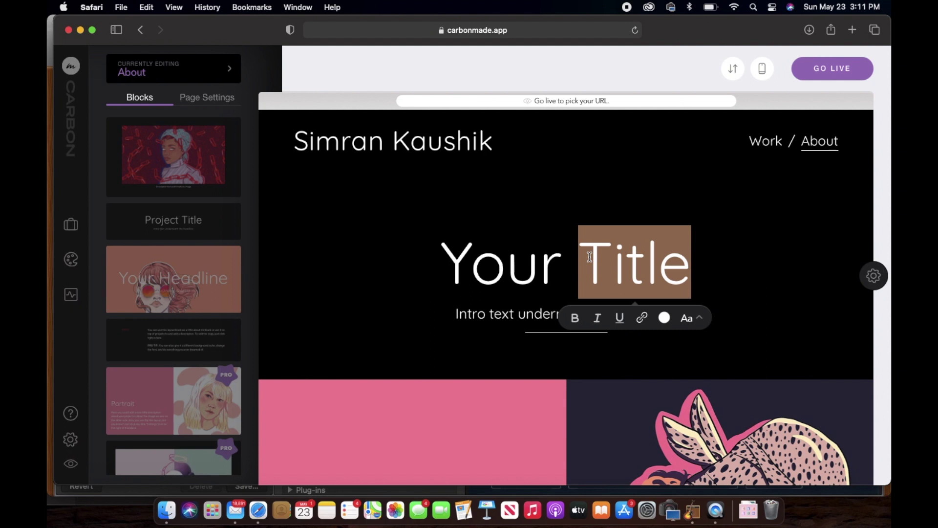
{"action": "triple_click", "coordinate": [509, 257]}
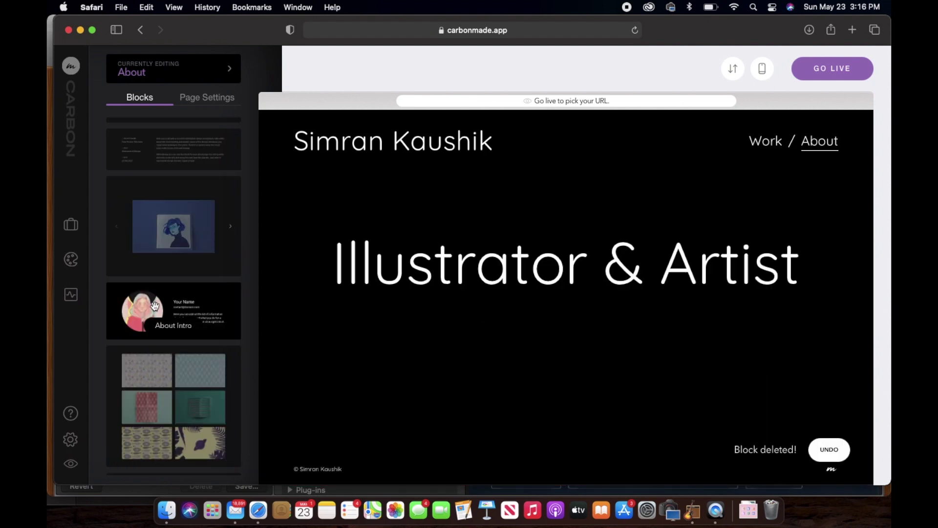
{"action": "left_click_drag", "start_coordinate": [147, 313], "coordinate": [559, 381]}
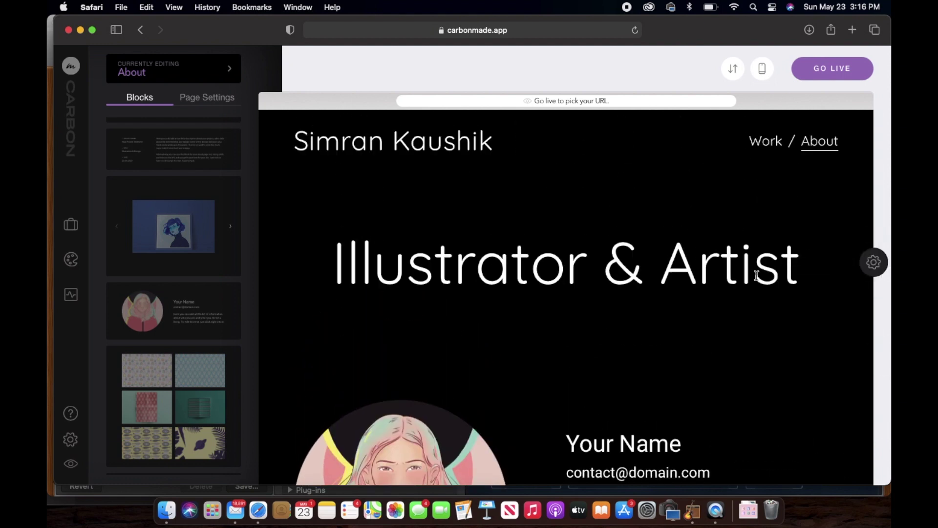
Hide the name line in the About Intro block's settings.
{"action": "scroll", "coordinate": [756, 275], "scroll_direction": "down", "scroll_amount": 3}
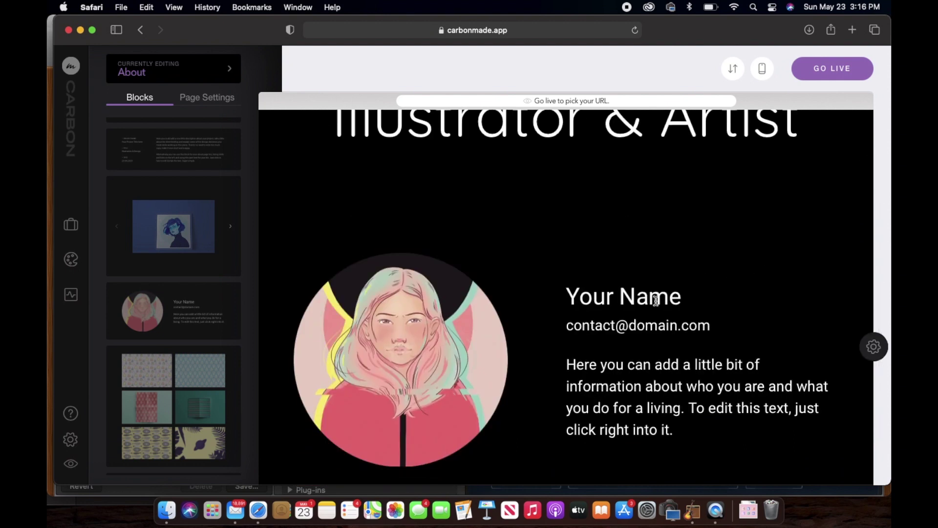
{"action": "left_click", "coordinate": [873, 347]}
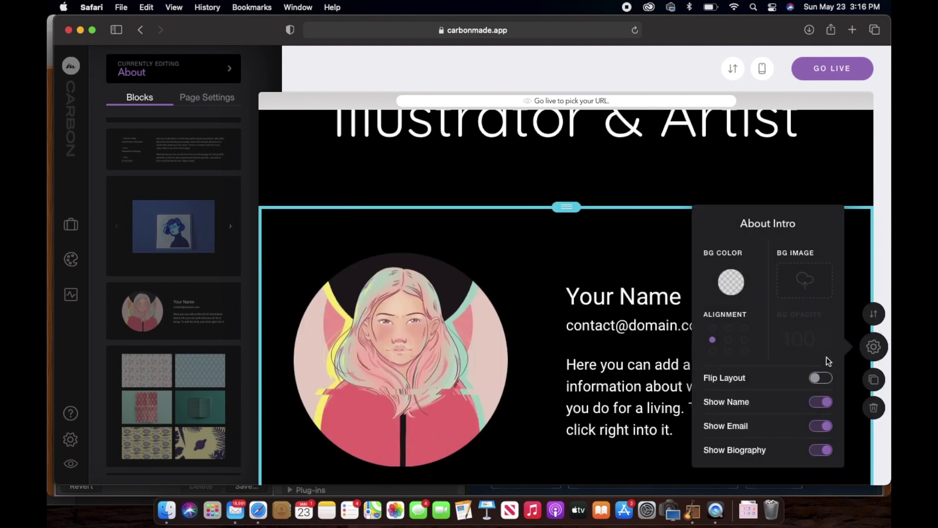
{"action": "left_click", "coordinate": [814, 405]}
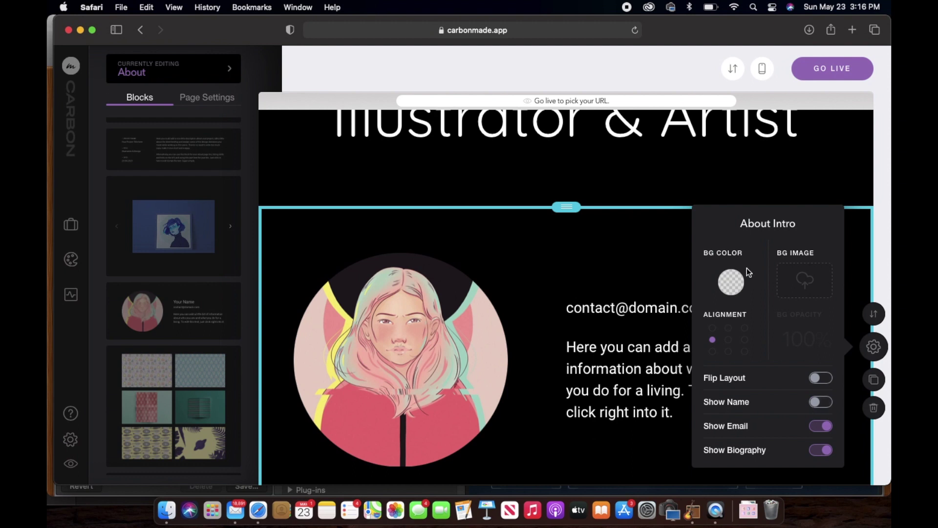
{"action": "left_click", "coordinate": [883, 348]}
Replace the placeholder bio with the pasted artist sentence and enter the contact e-mail address.
{"action": "triple_click", "coordinate": [662, 403]}
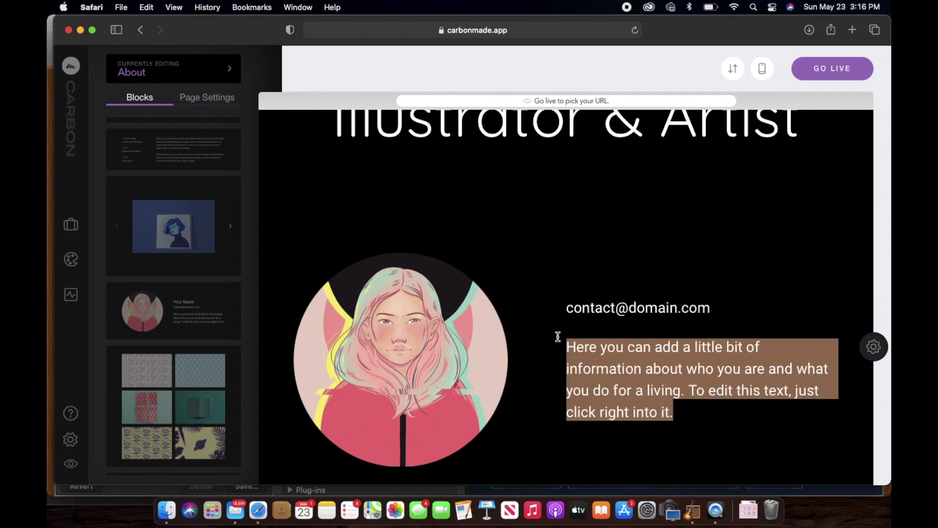
{"action": "left_click", "coordinate": [560, 337]}
{"action": "type", "text": "A self-taught artist, painting and creating my crazy imaginations digitally."}
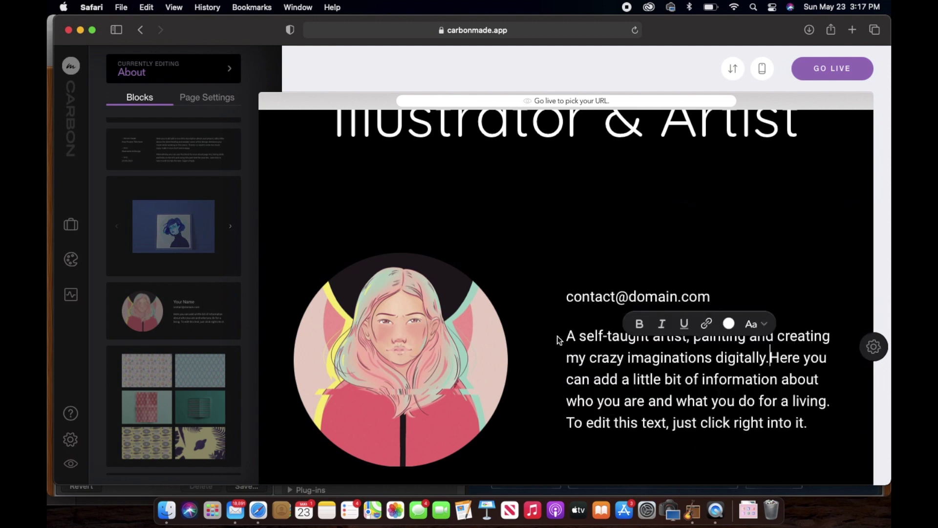
{"action": "left_click_drag", "start_coordinate": [809, 422], "coordinate": [771, 356]}
{"action": "key", "text": "BackSpace"}
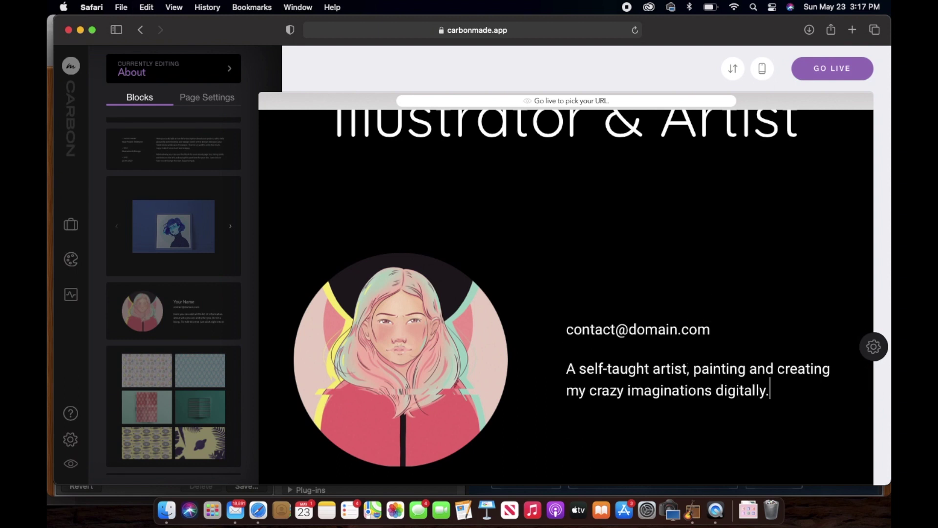
{"action": "left_click_drag", "start_coordinate": [731, 326], "coordinate": [535, 326]}
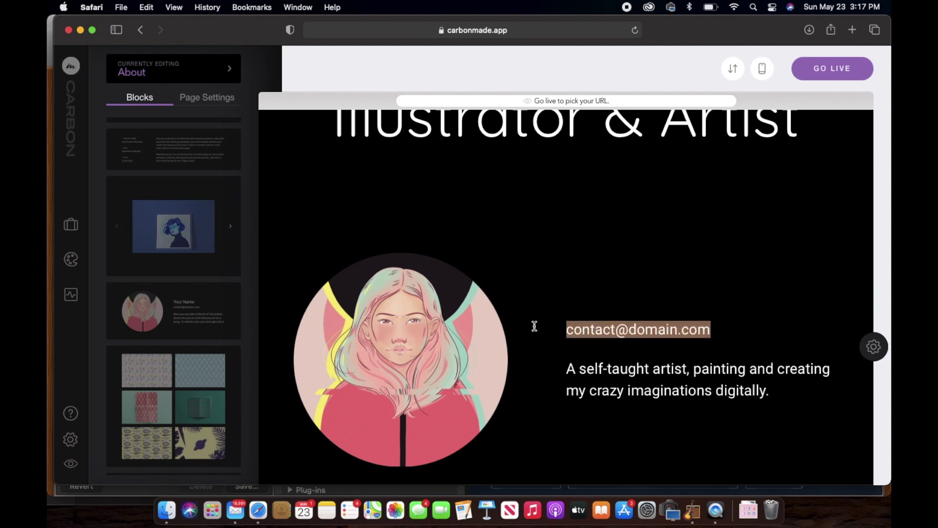
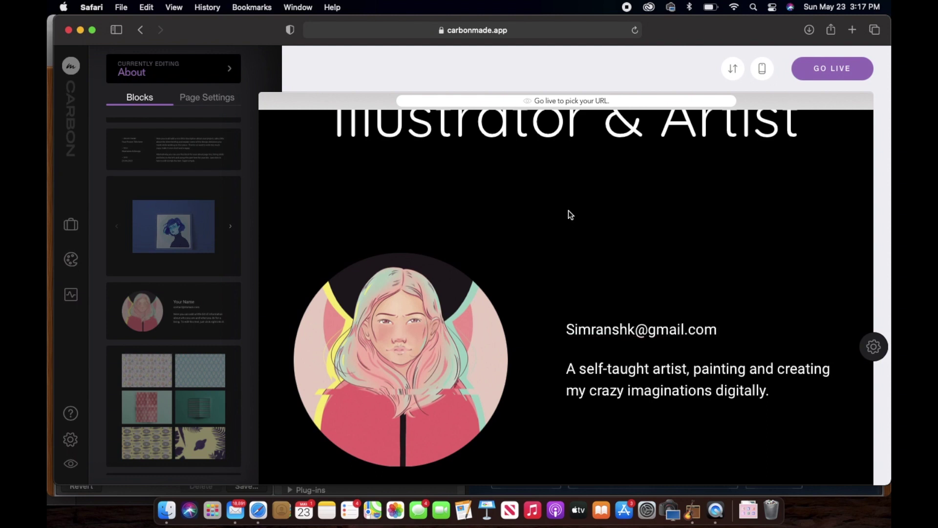
Replace the round portrait and delete the separate Illustrator & Artist title block.
{"action": "left_click", "coordinate": [392, 380]}
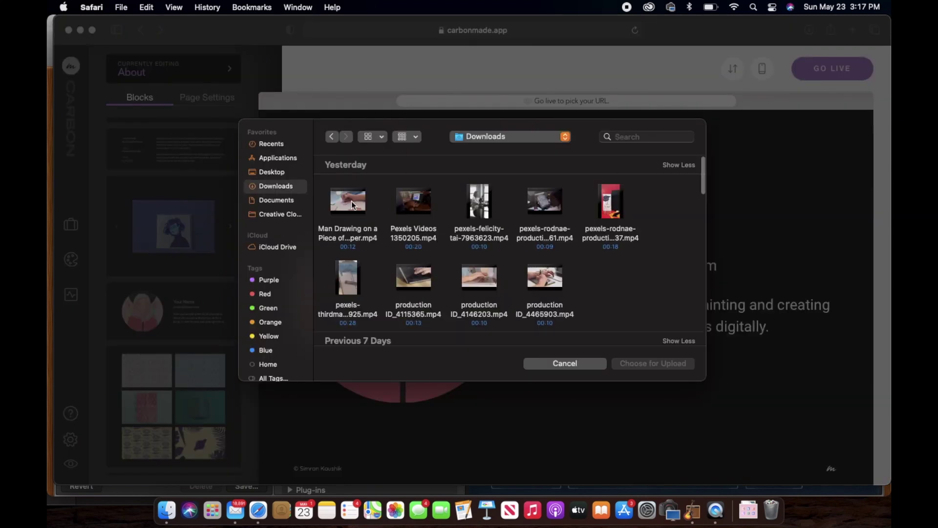
{"action": "scroll", "coordinate": [547, 265], "scroll_direction": "down", "scroll_amount": 5}
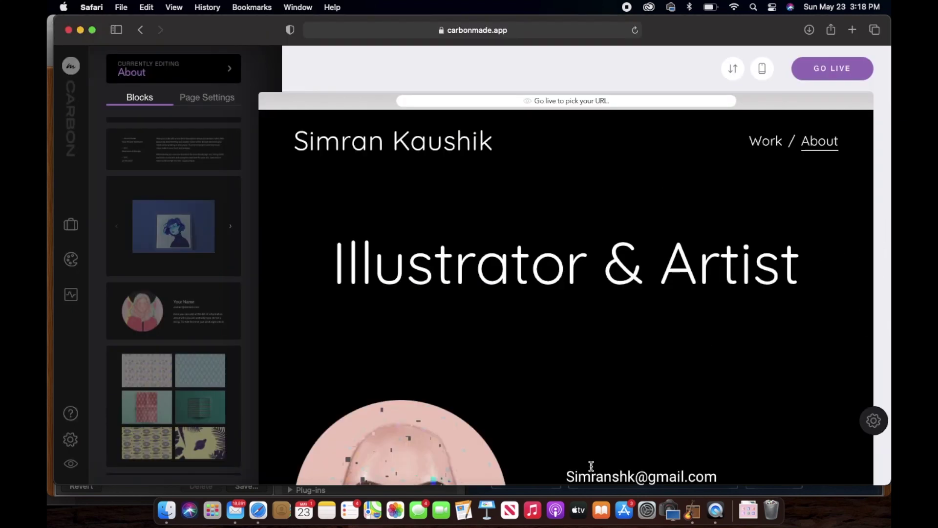
{"action": "scroll", "coordinate": [632, 352], "scroll_direction": "down", "scroll_amount": 5}
{"action": "scroll", "coordinate": [633, 351], "scroll_direction": "up", "scroll_amount": 5}
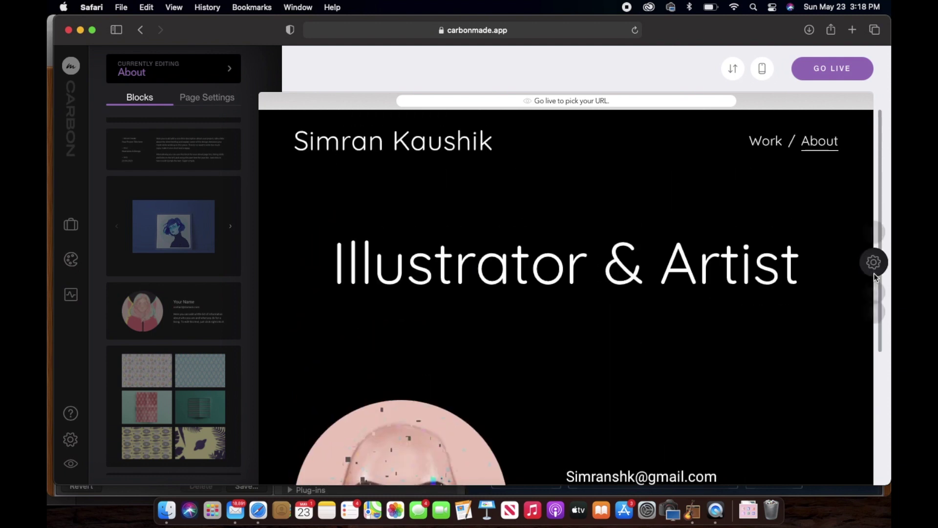
{"action": "left_click", "coordinate": [874, 263]}
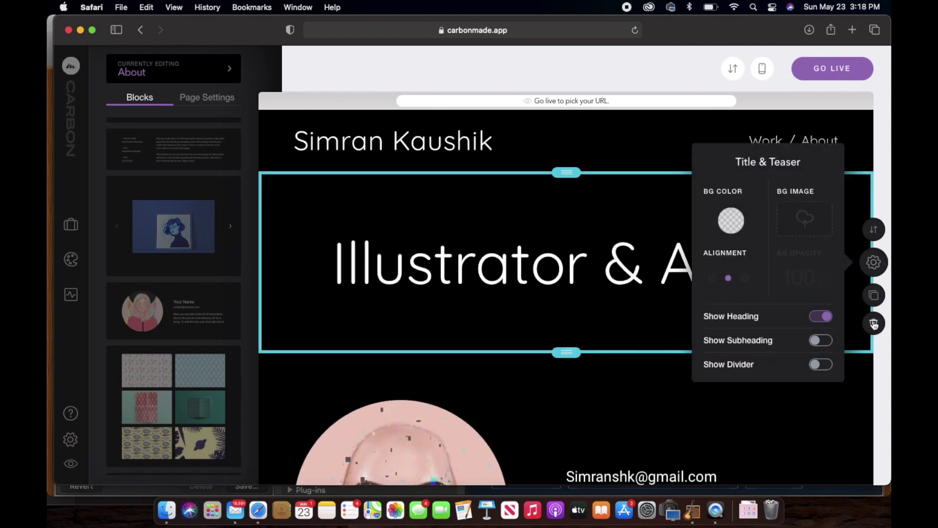
{"action": "left_click", "coordinate": [874, 324]}
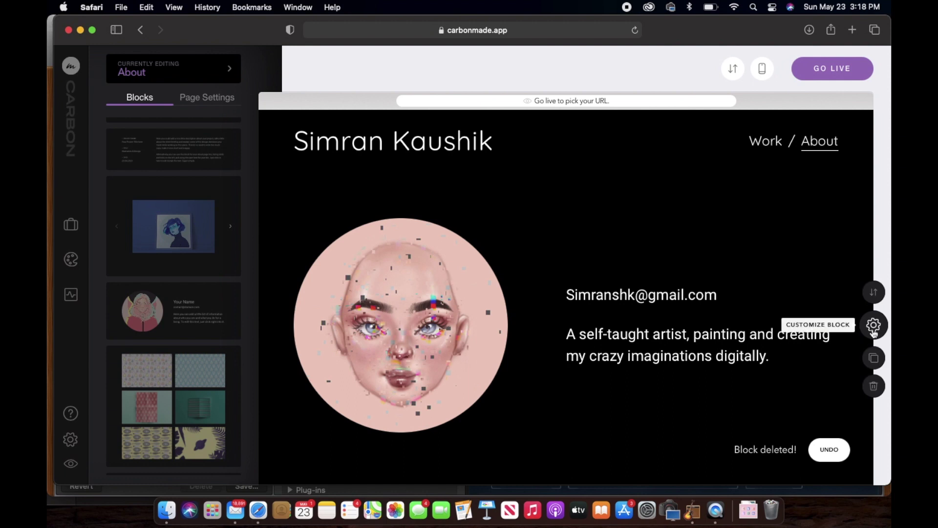
Show the About intro's name line as 'Illustrator & Artist', keeping the portrait on the left.
{"action": "left_click", "coordinate": [874, 326]}
{"action": "left_click", "coordinate": [821, 390]}
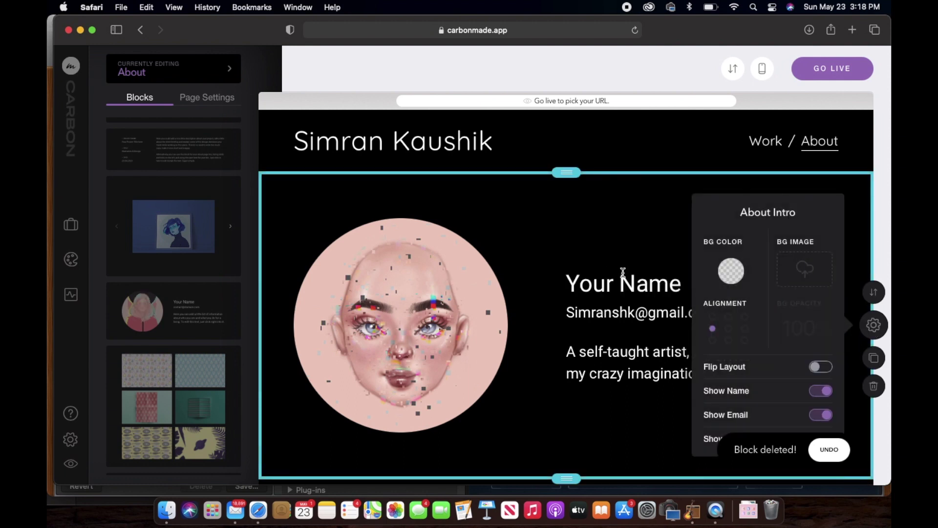
{"action": "triple_click", "coordinate": [613, 285]}
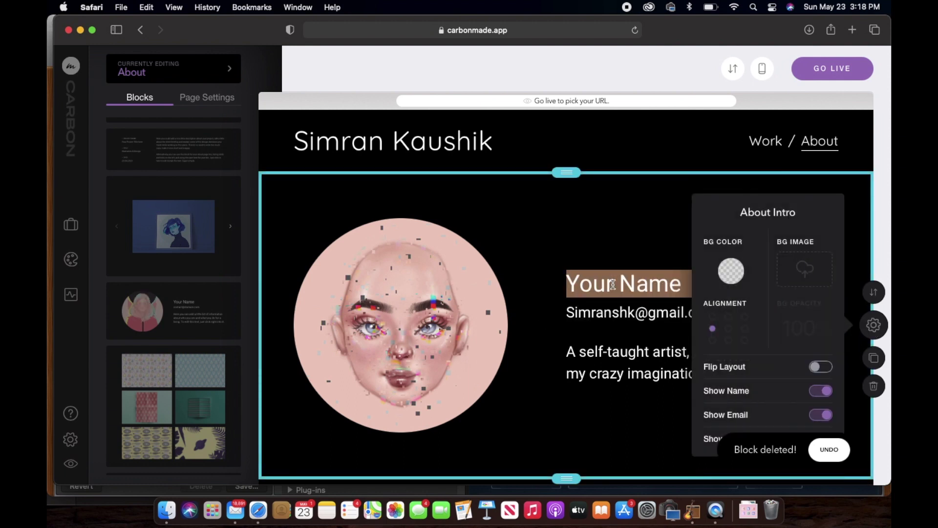
{"action": "type", "text": "Illustrator & Artist"}
{"action": "left_click", "coordinate": [821, 366]}
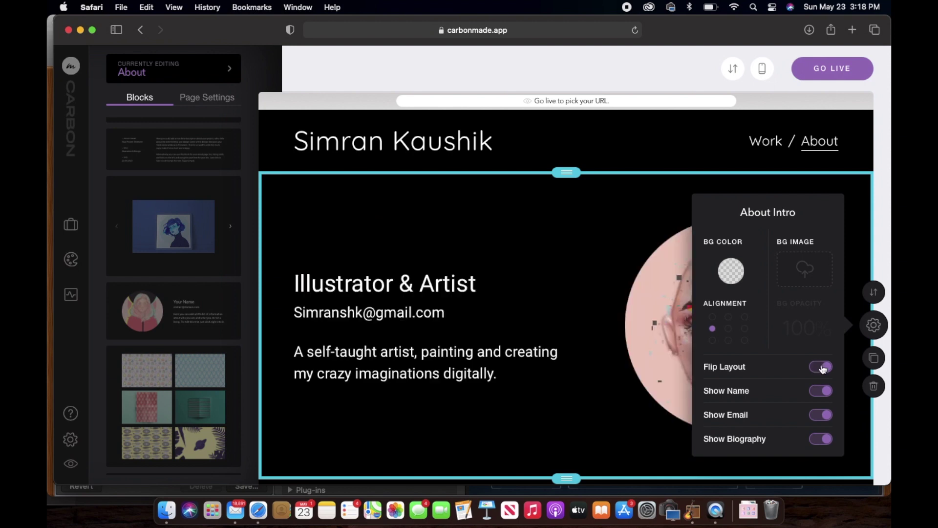
{"action": "left_click", "coordinate": [822, 367]}
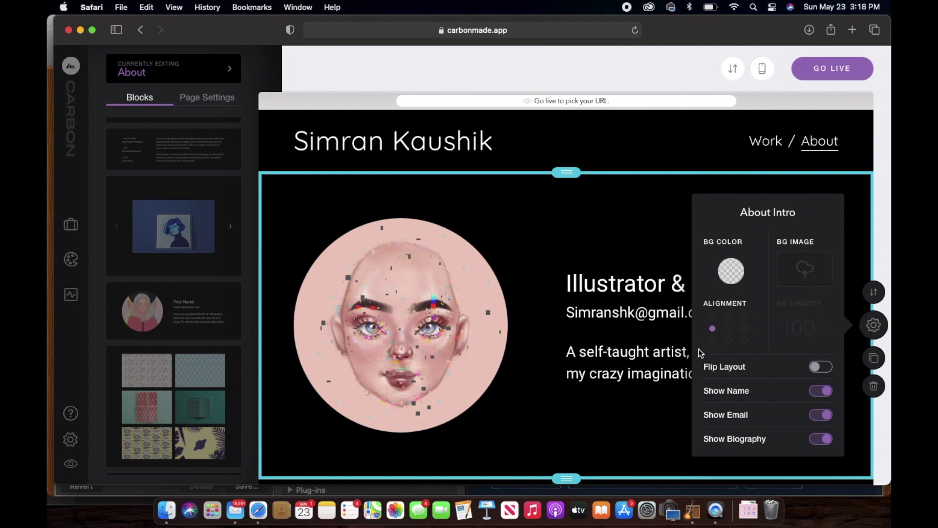
Recolour the About section's 'Illustrator & Artist' heading to yellow.
{"action": "left_click", "coordinate": [872, 325]}
{"action": "left_click_drag", "start_coordinate": [752, 280], "coordinate": [550, 270]}
{"action": "left_click", "coordinate": [691, 320]}
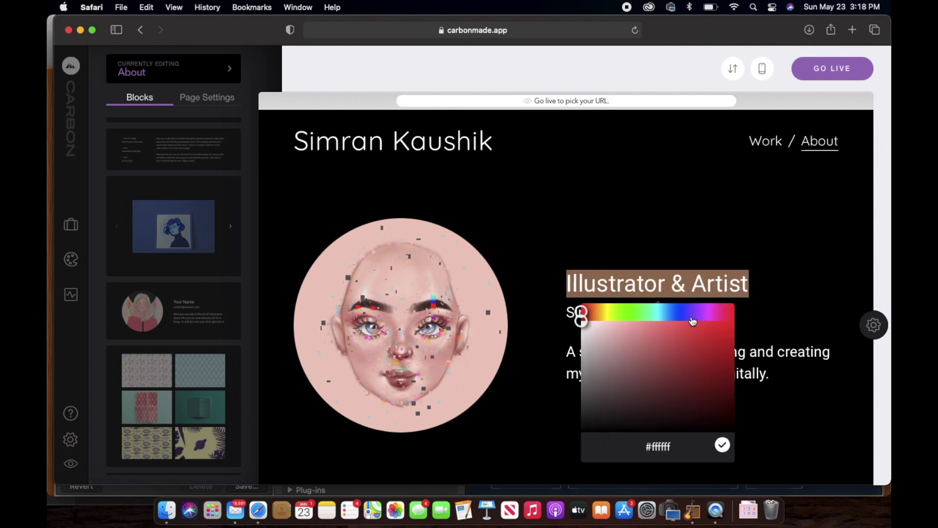
{"action": "left_click", "coordinate": [601, 316]}
{"action": "left_click", "coordinate": [789, 272]}
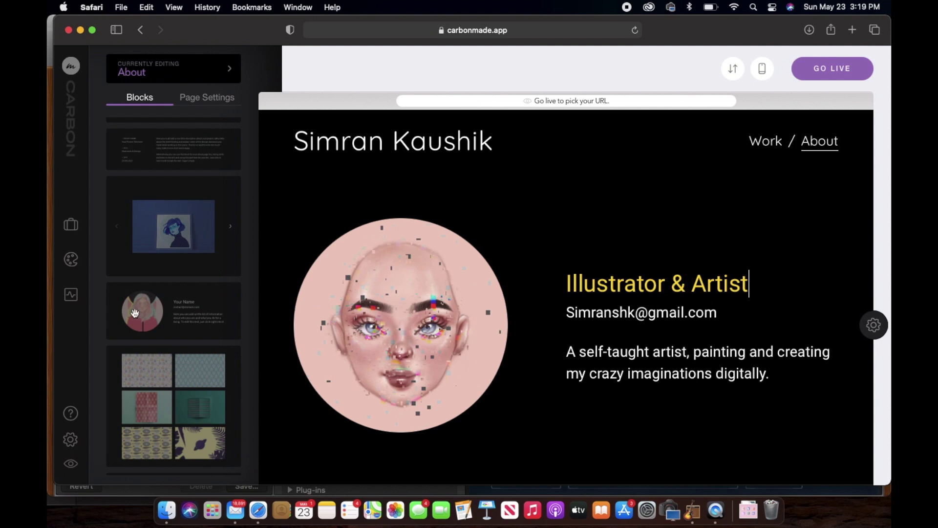
Add the LinkedIn profile URL to the footer's social links and save it.
{"action": "left_click", "coordinate": [69, 263]}
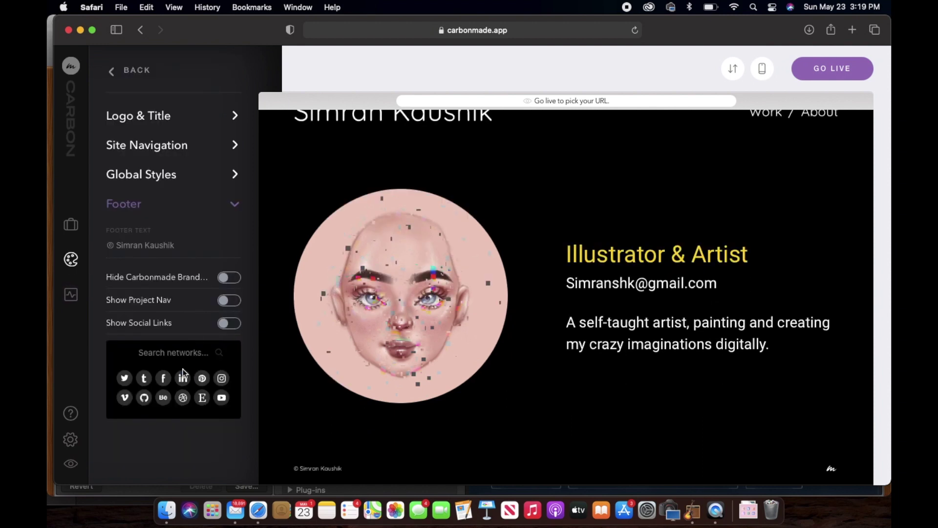
{"action": "left_click", "coordinate": [183, 379]}
{"action": "type", "text": "https://www.linkedin.com/in/simrankaushik/"}
{"action": "left_click", "coordinate": [136, 436]}
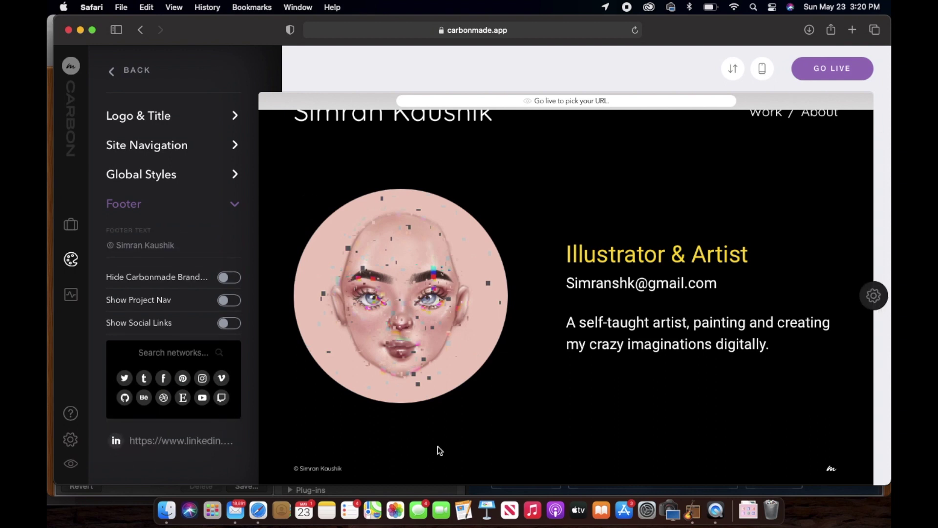
Turn on Show Social Links in the footer and switch to editing the Work page.
{"action": "scroll", "coordinate": [440, 450], "scroll_direction": "up", "scroll_amount": 2}
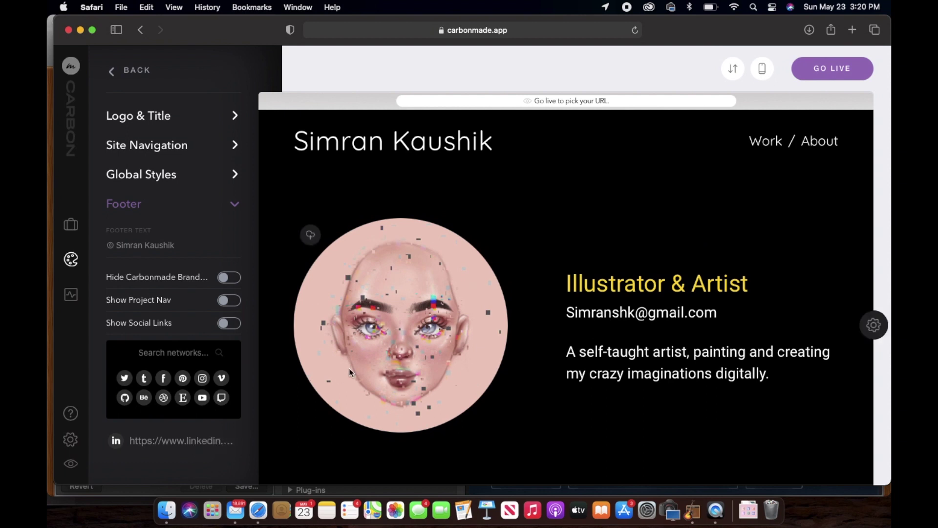
{"action": "left_click", "coordinate": [135, 324]}
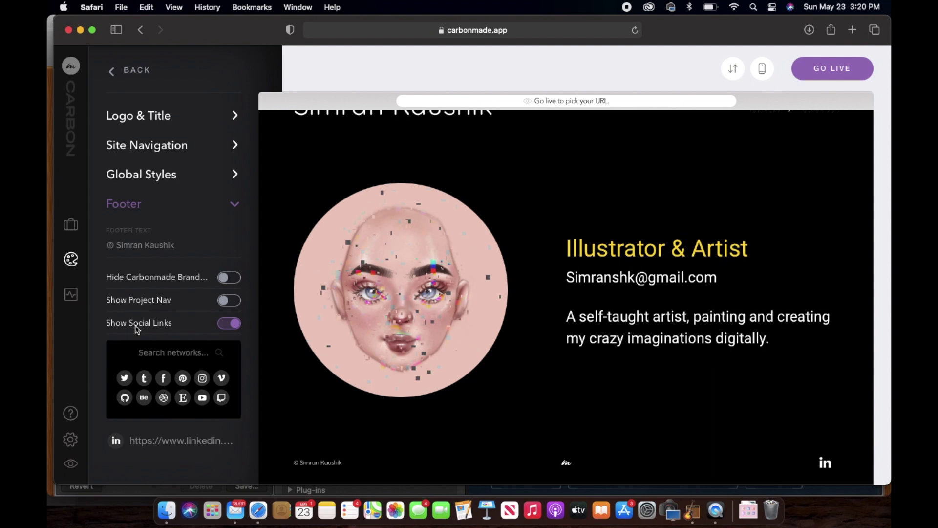
{"action": "scroll", "coordinate": [768, 149], "scroll_direction": "up", "scroll_amount": 2}
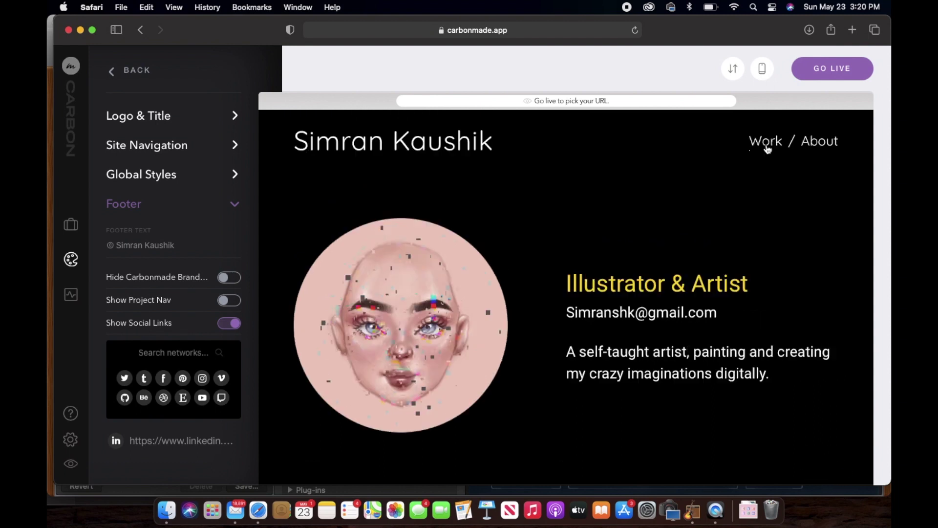
{"action": "left_click", "coordinate": [767, 149]}
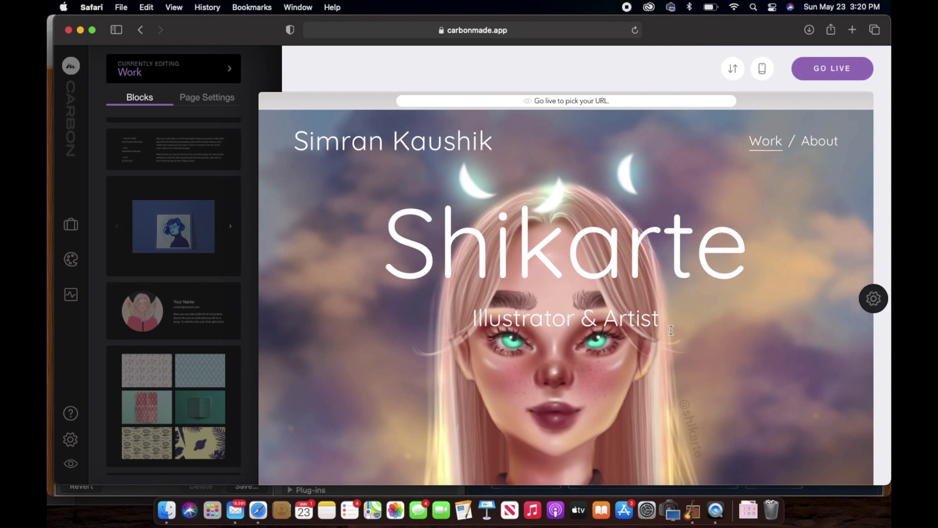
Recolour the Shikarte hero heading to cyan.
{"action": "scroll", "coordinate": [671, 330], "scroll_direction": "down", "scroll_amount": 2}
{"action": "scroll", "coordinate": [671, 330], "scroll_direction": "up", "scroll_amount": 2}
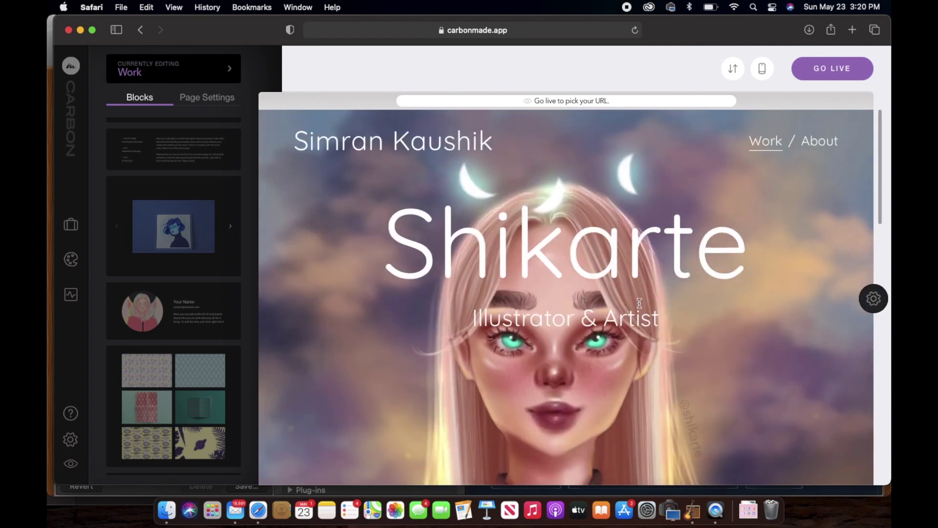
{"action": "right_click", "coordinate": [621, 271]}
{"action": "key", "text": "Escape"}
{"action": "left_click", "coordinate": [597, 322]}
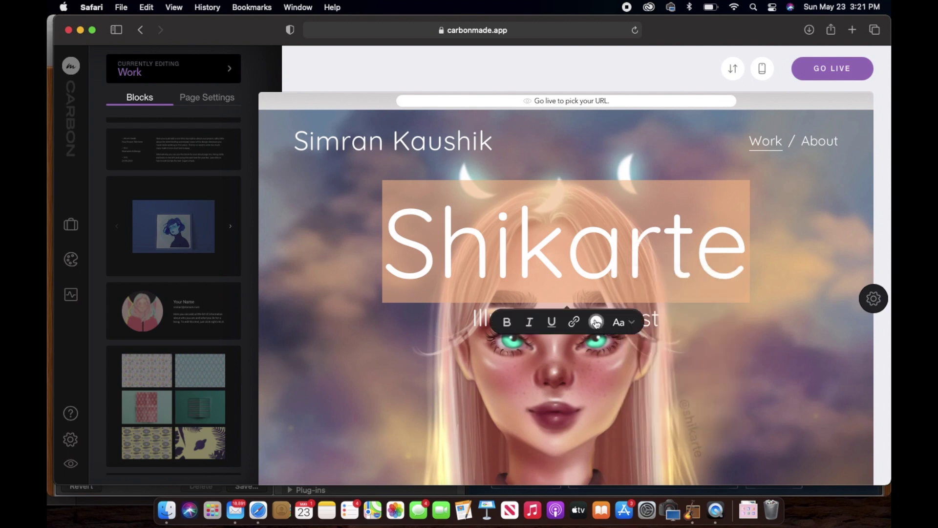
{"action": "left_click", "coordinate": [596, 322]}
{"action": "left_click", "coordinate": [516, 321]}
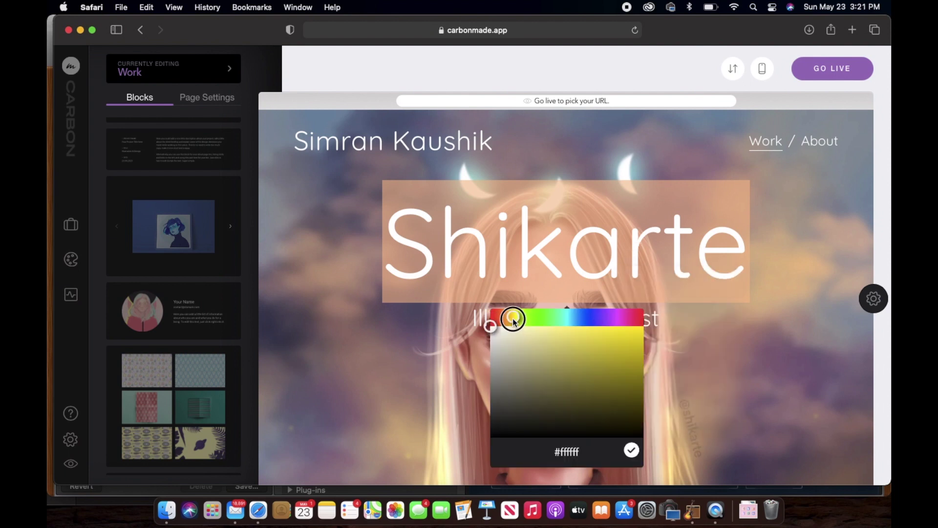
{"action": "left_click", "coordinate": [630, 337]}
{"action": "left_click", "coordinate": [789, 283]}
{"action": "left_click", "coordinate": [611, 319]}
{"action": "left_click", "coordinate": [622, 350]}
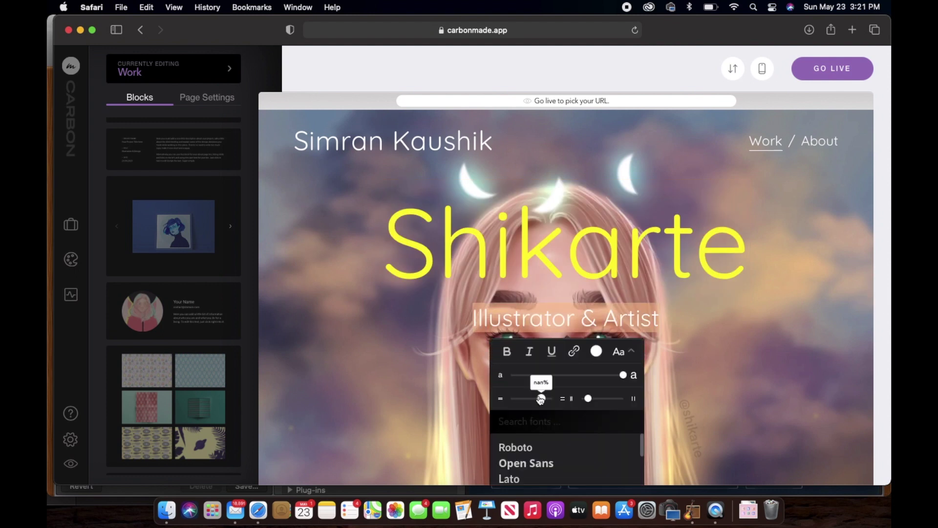
{"action": "double_click", "coordinate": [594, 252]}
{"action": "left_click", "coordinate": [597, 321]}
{"action": "left_click", "coordinate": [608, 318]}
{"action": "left_click", "coordinate": [585, 341]}
{"action": "left_click_drag", "start_coordinate": [585, 340], "coordinate": [596, 323]}
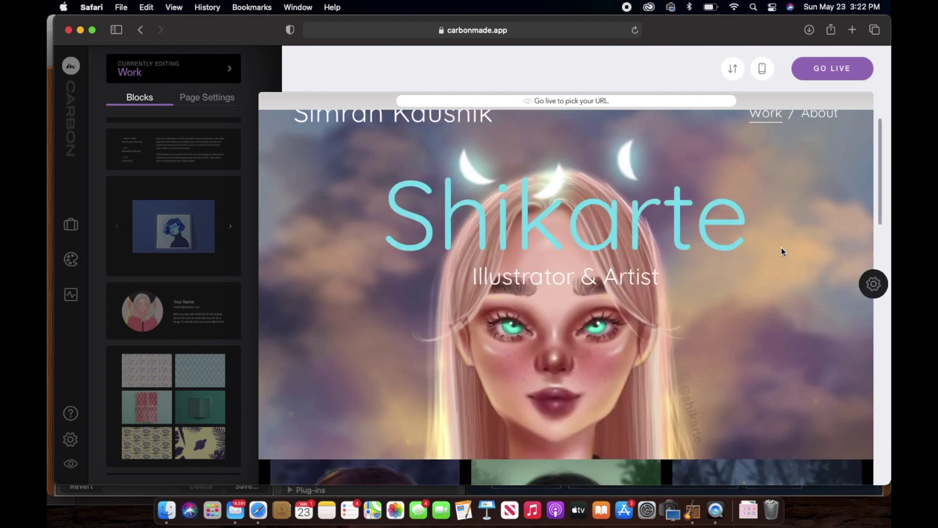
Place a Title & Teaser block between the cover and the artwork grid.
{"action": "scroll", "coordinate": [781, 247], "scroll_direction": "up", "scroll_amount": 1}
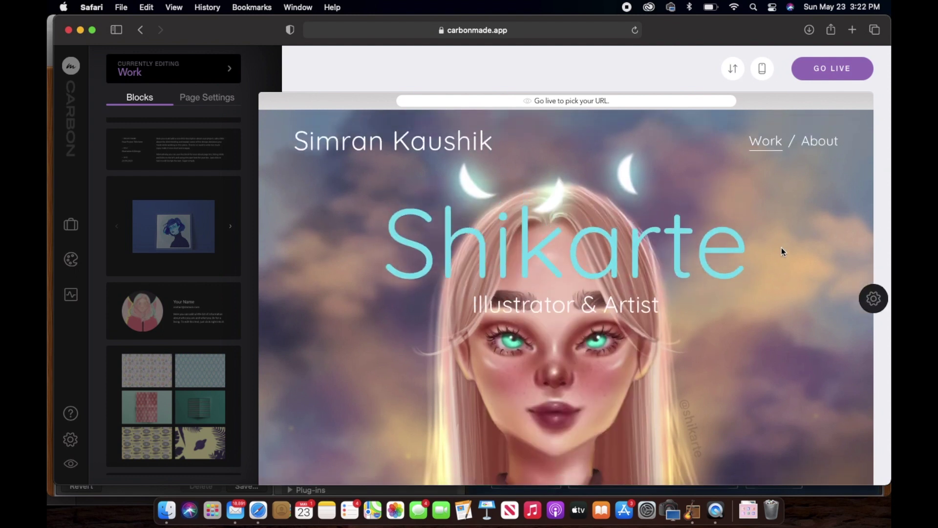
{"action": "scroll", "coordinate": [780, 245], "scroll_direction": "down", "scroll_amount": 5}
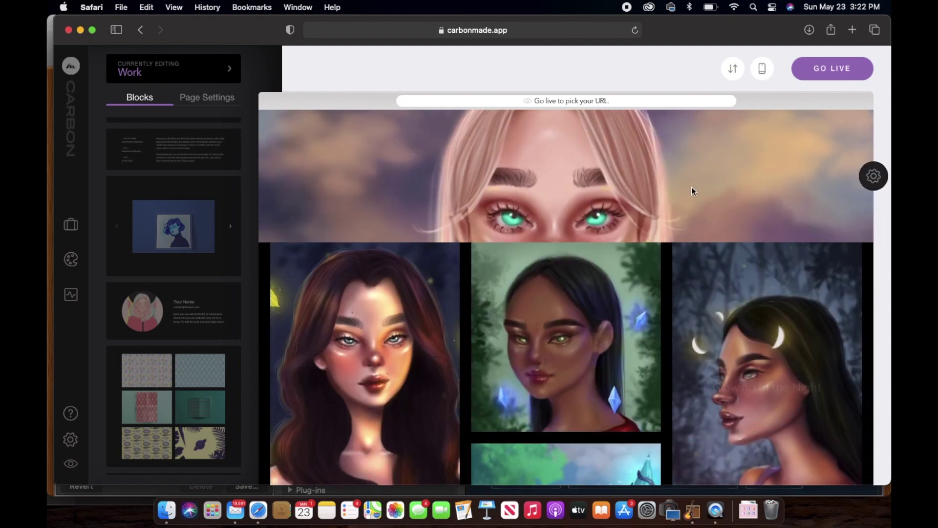
{"action": "mouse_move", "coordinate": [685, 342]}
{"action": "scroll", "coordinate": [684, 342], "scroll_direction": "down", "scroll_amount": 2}
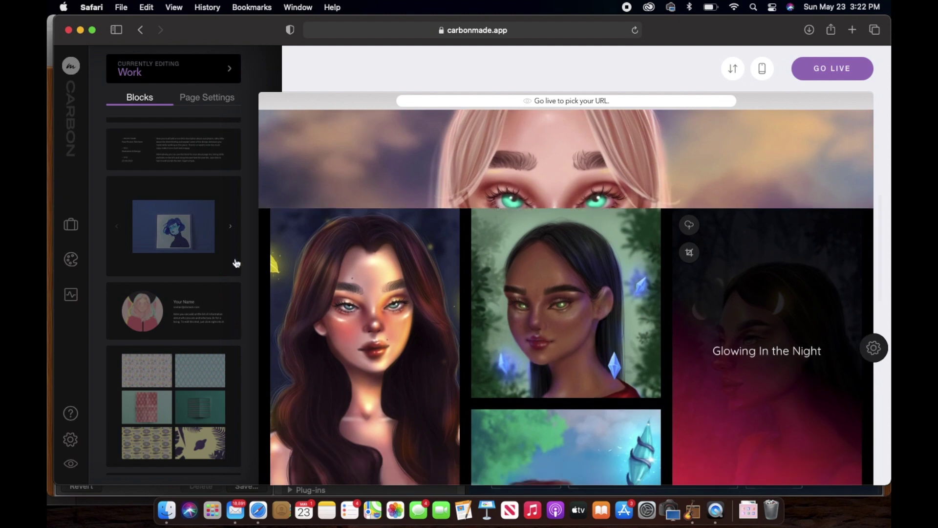
{"action": "scroll", "coordinate": [181, 203], "scroll_direction": "up", "scroll_amount": 10}
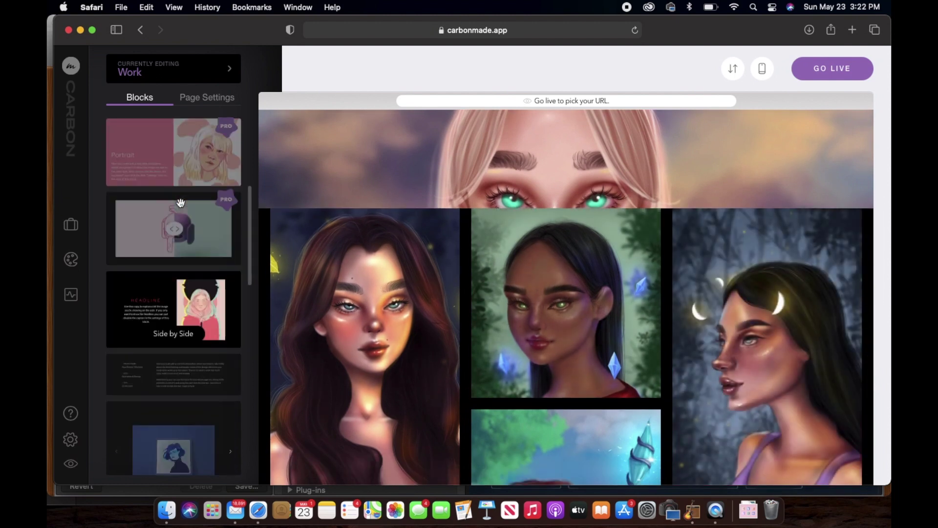
{"action": "scroll", "coordinate": [180, 203], "scroll_direction": "up", "scroll_amount": 3}
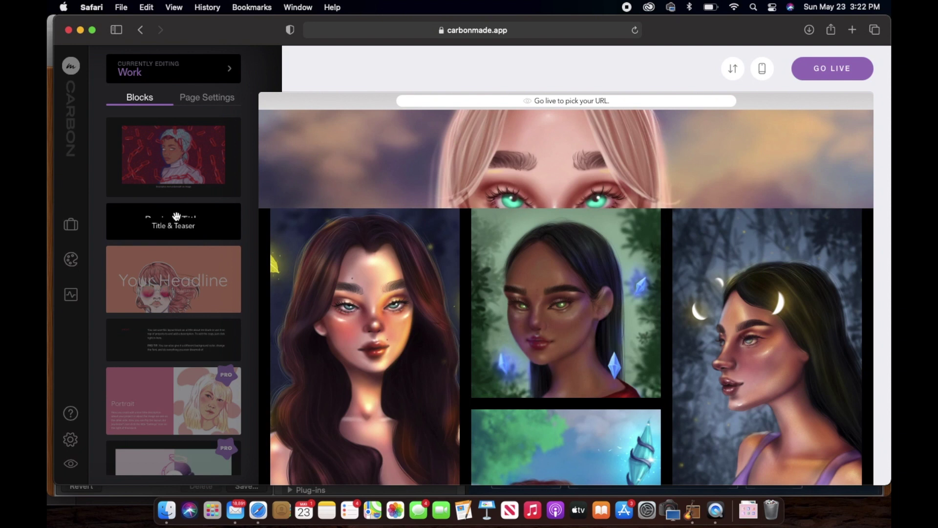
{"action": "left_click", "coordinate": [195, 217]}
{"action": "left_click_drag", "start_coordinate": [195, 217], "coordinate": [518, 209]}
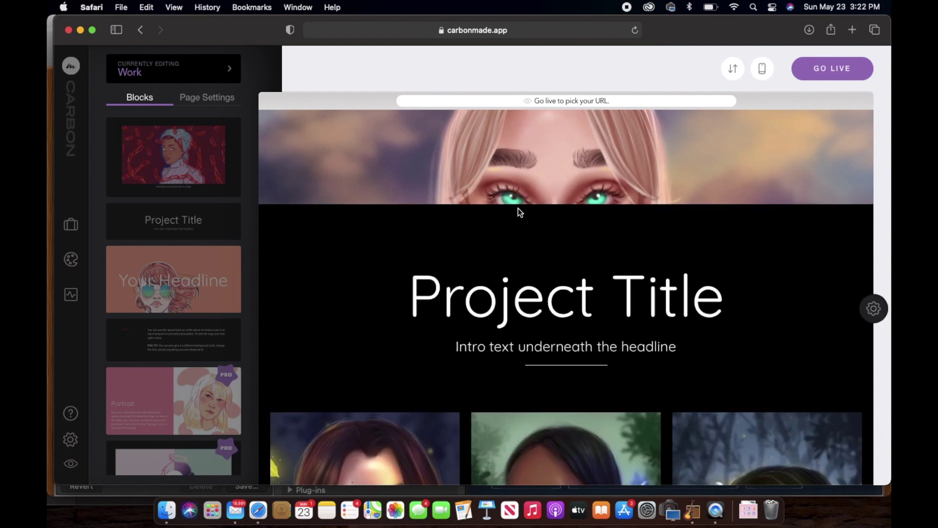
Replace the Project Title heading text and set the intro line to 'Sci Fi Fantasy Artworks'.
{"action": "scroll", "coordinate": [519, 208], "scroll_direction": "up", "scroll_amount": 5}
{"action": "scroll", "coordinate": [518, 208], "scroll_direction": "down", "scroll_amount": 8}
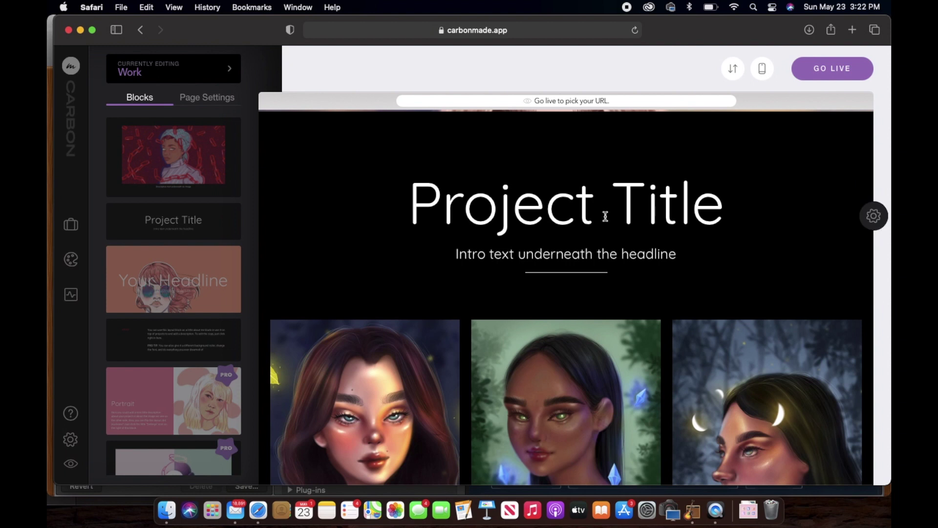
{"action": "left_click", "coordinate": [704, 211]}
{"action": "left_click_drag", "start_coordinate": [704, 211], "coordinate": [410, 188]}
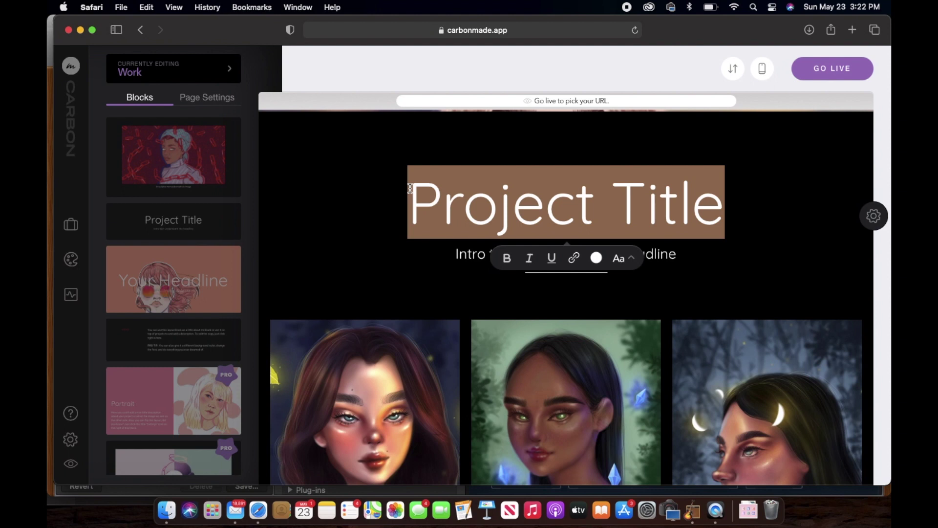
{"action": "type", "text": "Fantasy Artworks"}
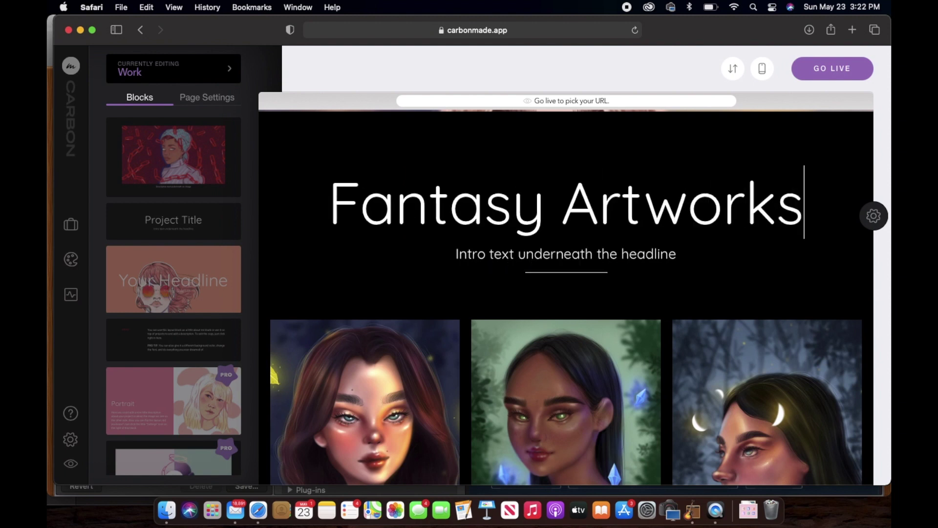
{"action": "triple_click", "coordinate": [523, 254]}
{"action": "type", "text": "Sci Fi Fantasy Artworks"}
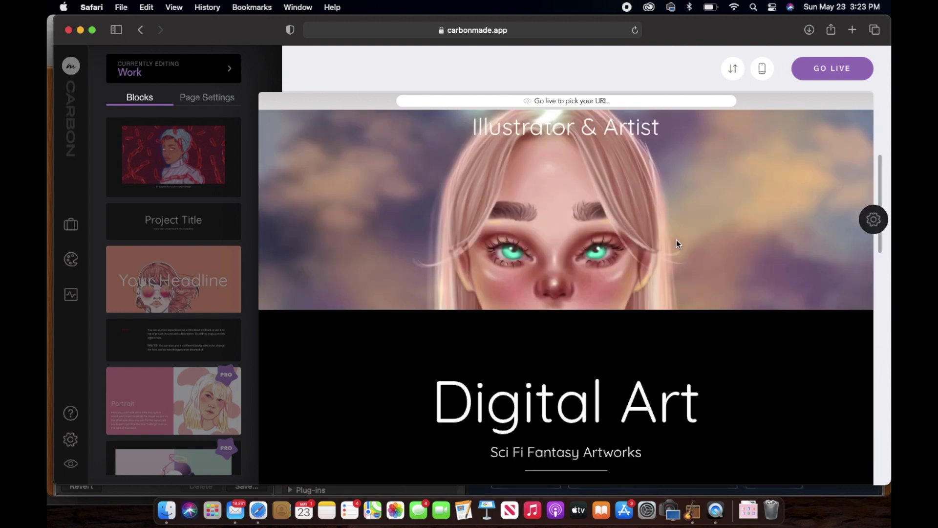
{"action": "scroll", "coordinate": [677, 242], "scroll_direction": "down", "scroll_amount": 5}
{"action": "scroll", "coordinate": [732, 318], "scroll_direction": "up", "scroll_amount": 3}
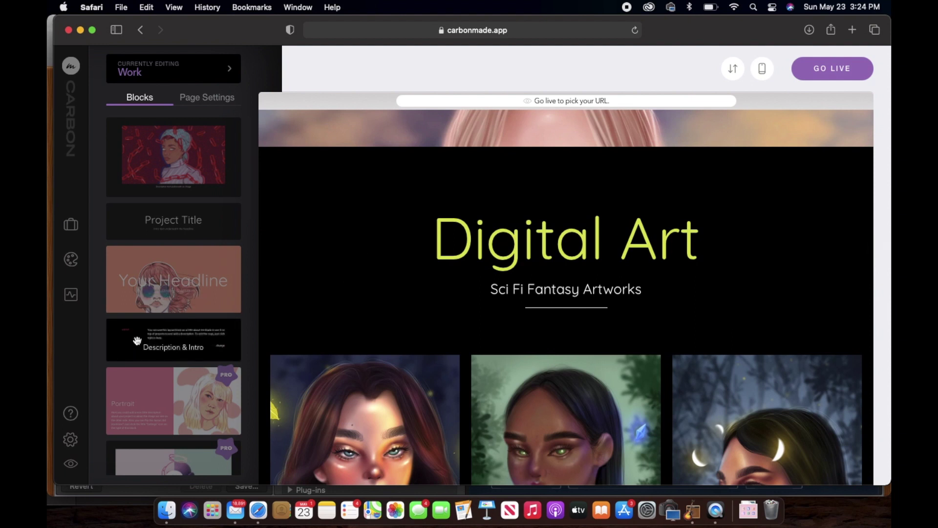
Add a Description & Intro block beneath the Digital Art heading.
{"action": "left_click_drag", "start_coordinate": [137, 341], "coordinate": [523, 338]}
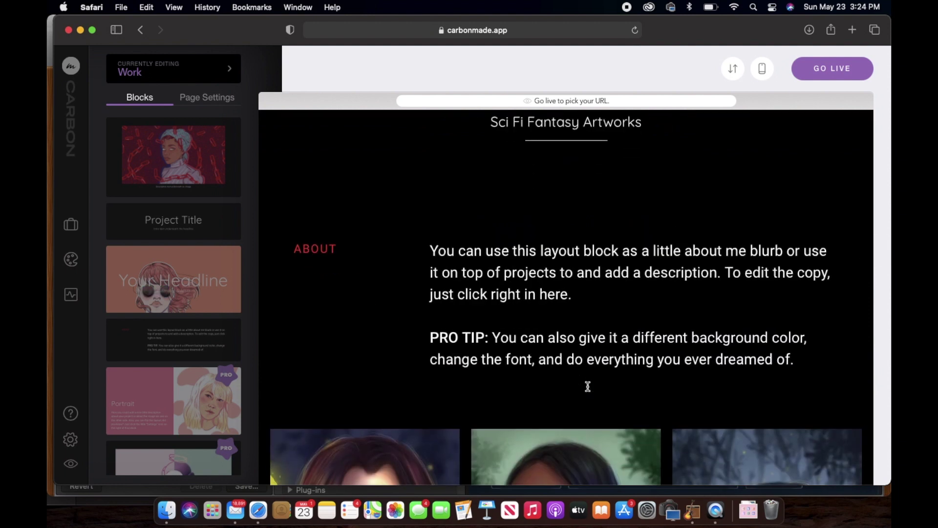
{"action": "scroll", "coordinate": [588, 386], "scroll_direction": "up", "scroll_amount": 3}
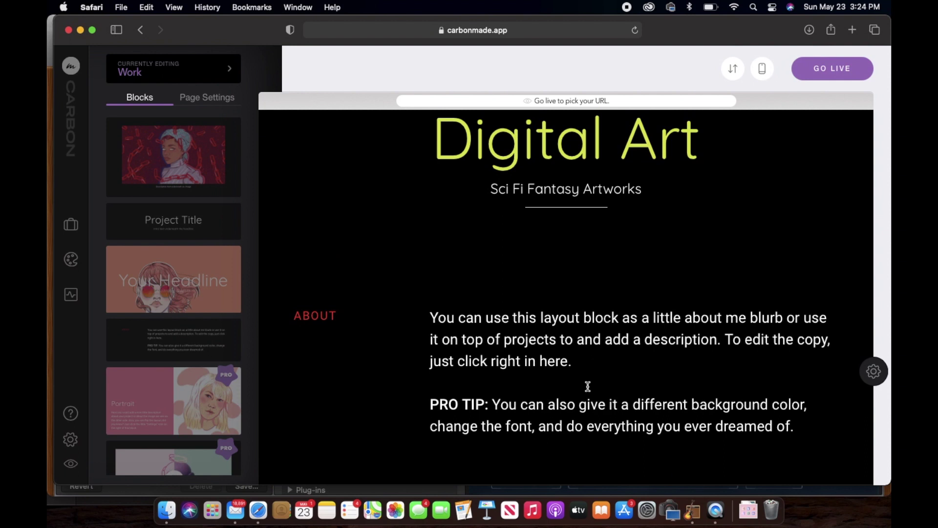
{"action": "scroll", "coordinate": [457, 332], "scroll_direction": "up", "scroll_amount": 1}
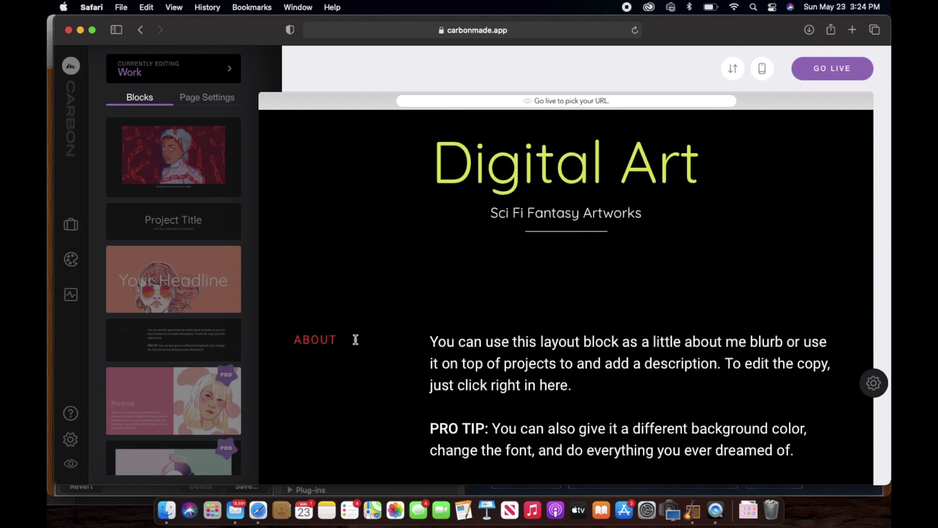
Change the ABOUT label's colour from red to pale yellow.
{"action": "left_click_drag", "start_coordinate": [356, 339], "coordinate": [292, 332]}
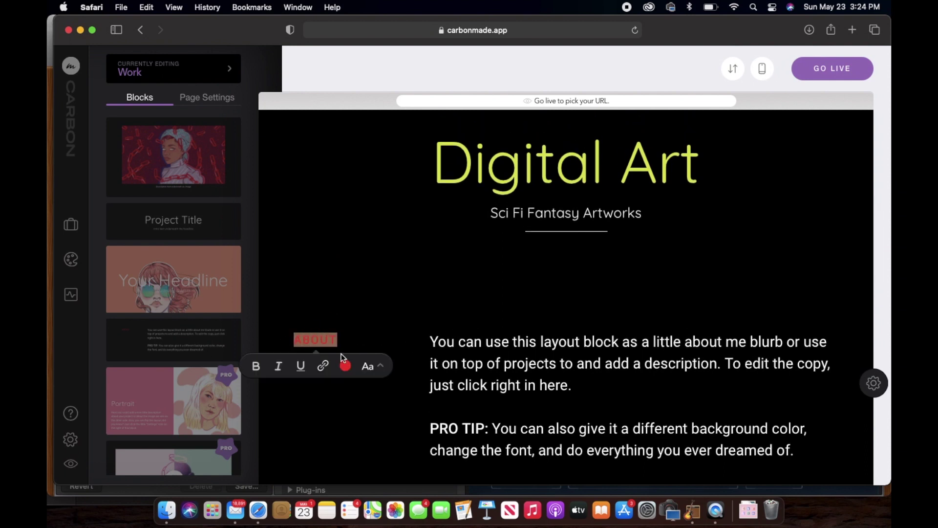
{"action": "left_click", "coordinate": [345, 366]}
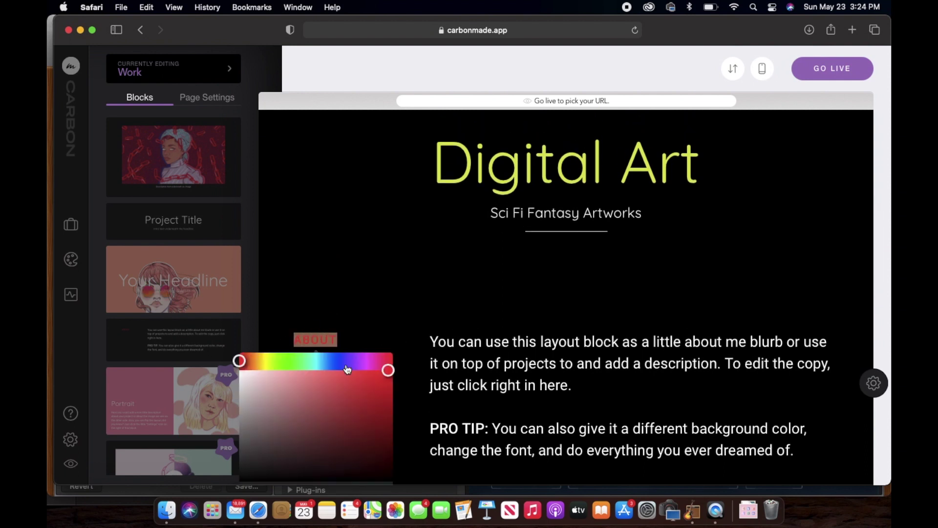
{"action": "left_click", "coordinate": [263, 362]}
{"action": "left_click", "coordinate": [309, 388]}
{"action": "left_click", "coordinate": [360, 260]}
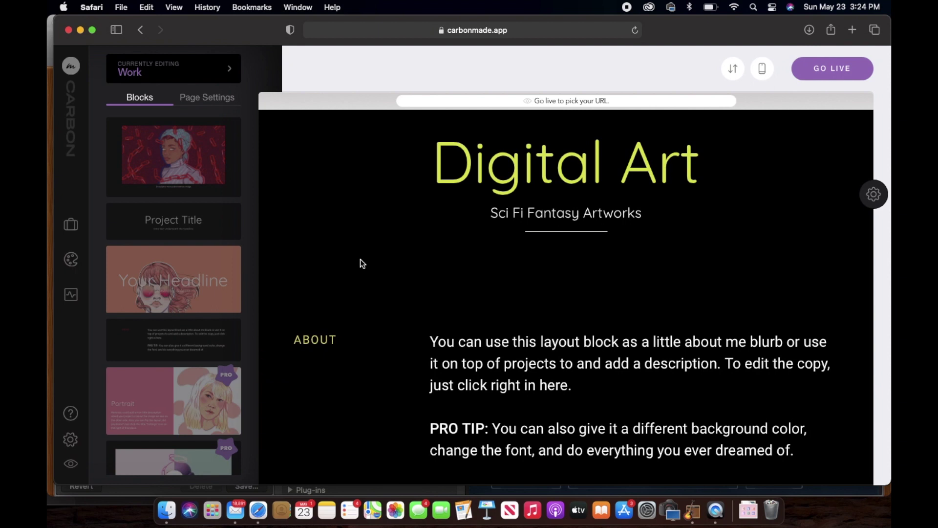
{"action": "scroll", "coordinate": [559, 300], "scroll_direction": "up", "scroll_amount": 2}
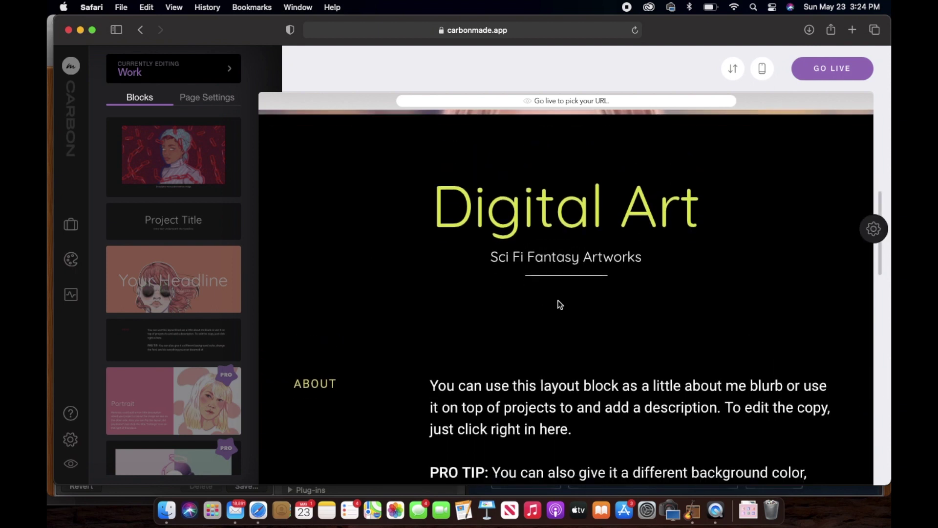
Scroll through the About section to review the Procreate artwork description.
{"action": "scroll", "coordinate": [558, 300], "scroll_direction": "down", "scroll_amount": 3}
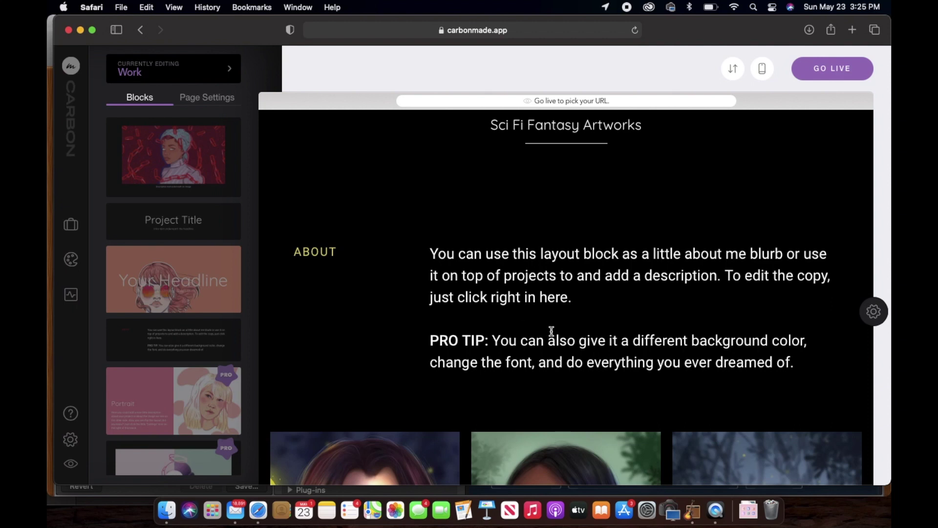
{"action": "scroll", "coordinate": [552, 331], "scroll_direction": "down", "scroll_amount": 10}
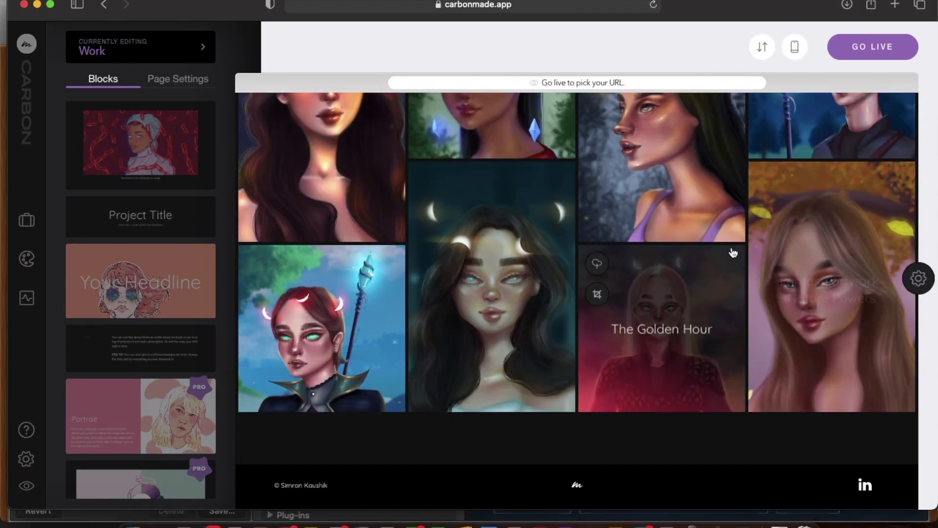
{"action": "scroll", "coordinate": [733, 252], "scroll_direction": "up", "scroll_amount": 15}
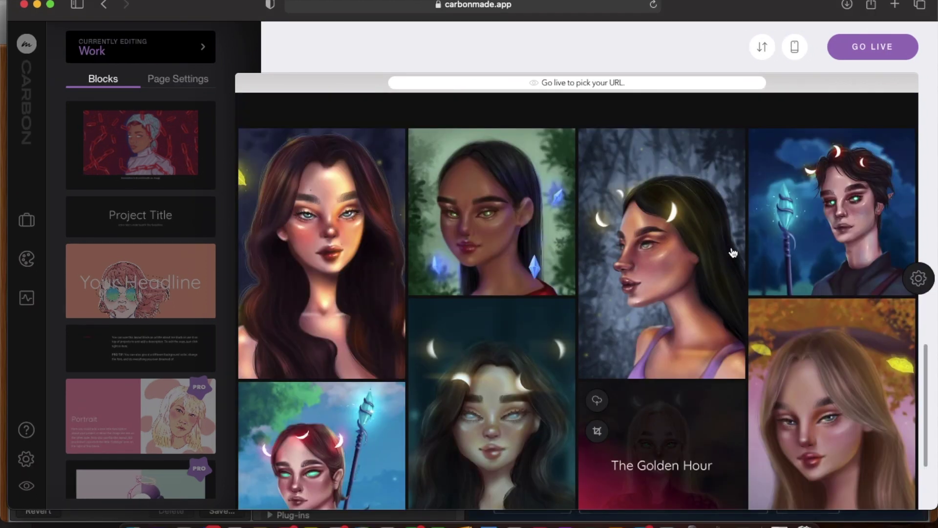
{"action": "scroll", "coordinate": [733, 253], "scroll_direction": "down", "scroll_amount": 3}
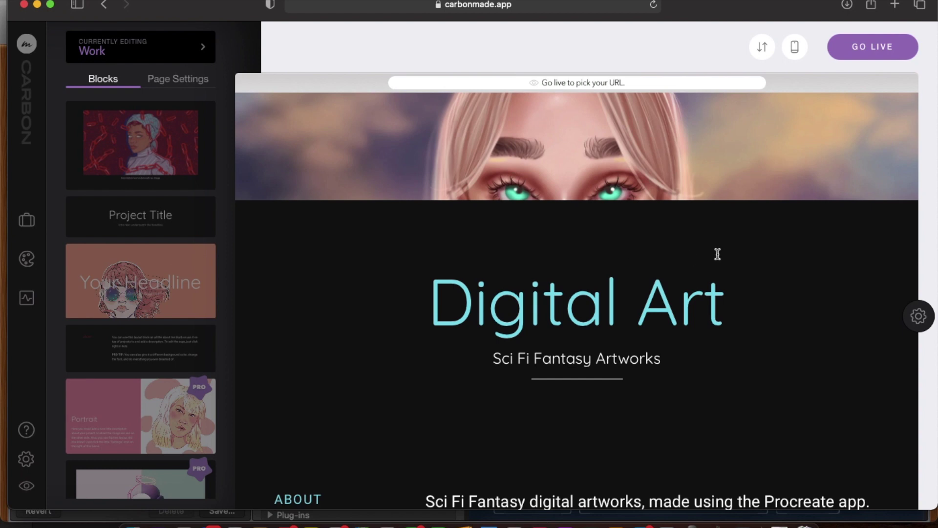
{"action": "scroll", "coordinate": [714, 254], "scroll_direction": "down", "scroll_amount": 3}
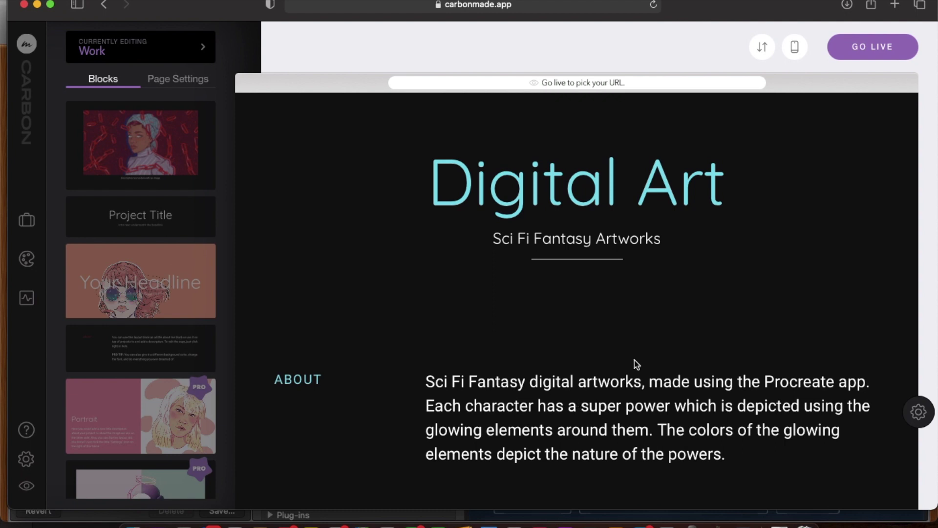
{"action": "scroll", "coordinate": [634, 361], "scroll_direction": "up", "scroll_amount": 1}
{"action": "scroll", "coordinate": [634, 361], "scroll_direction": "down", "scroll_amount": 3}
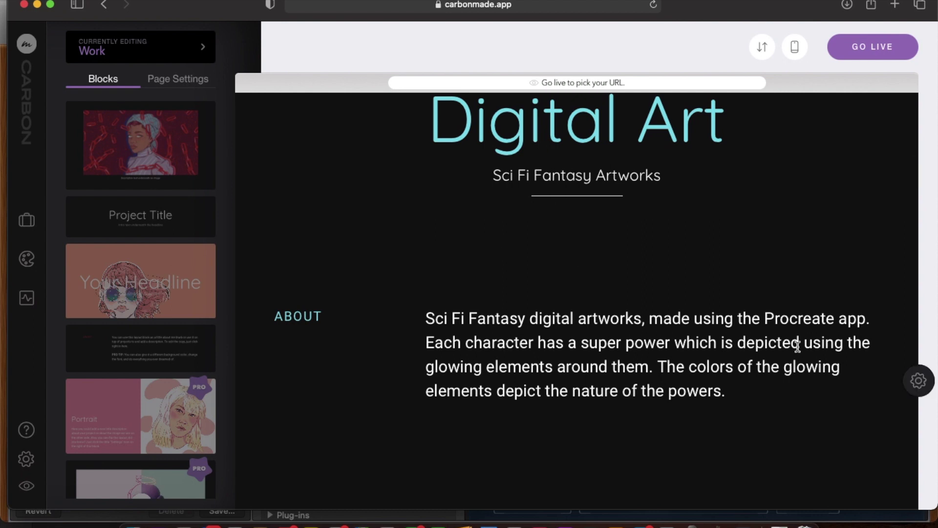
Set the About description block's background colour to #101010.
{"action": "left_click", "coordinate": [919, 381]}
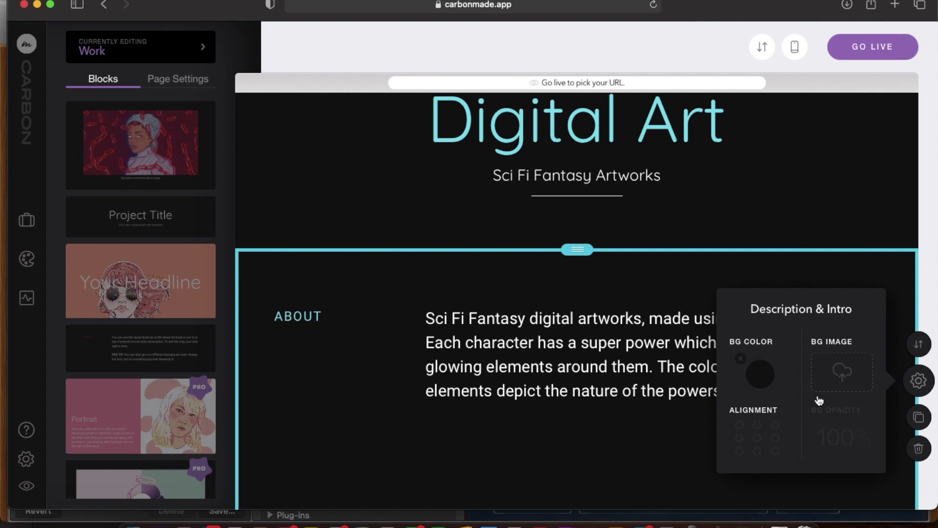
{"action": "left_click", "coordinate": [765, 375]}
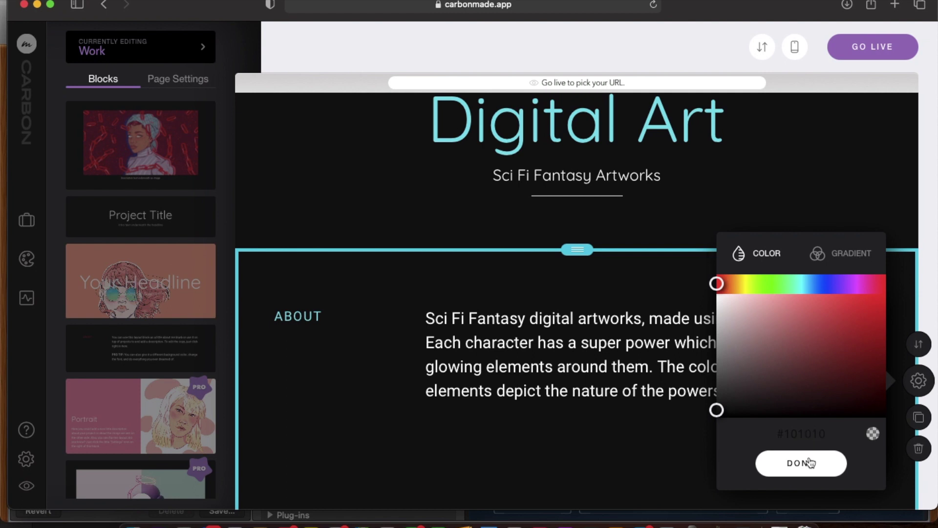
{"action": "left_click", "coordinate": [793, 464]}
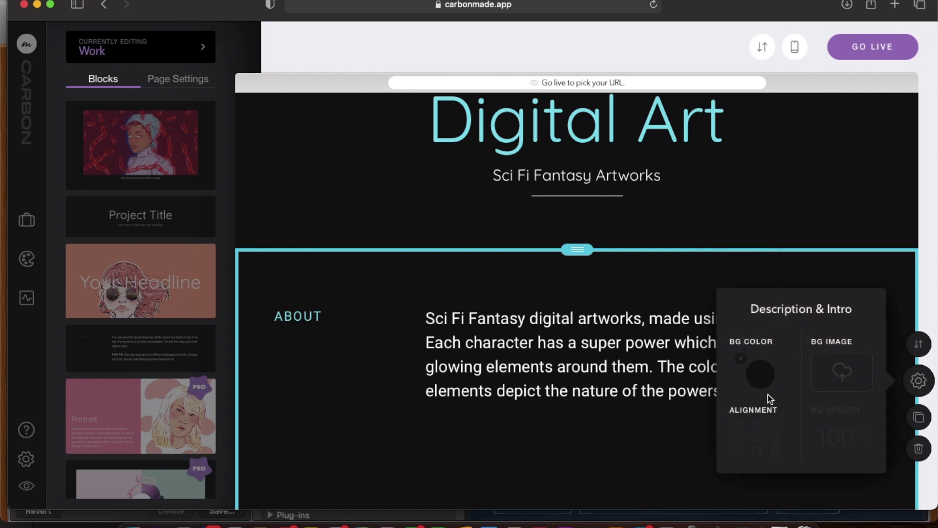
{"action": "left_click", "coordinate": [919, 381]}
{"action": "scroll", "coordinate": [793, 250], "scroll_direction": "up", "scroll_amount": 10}
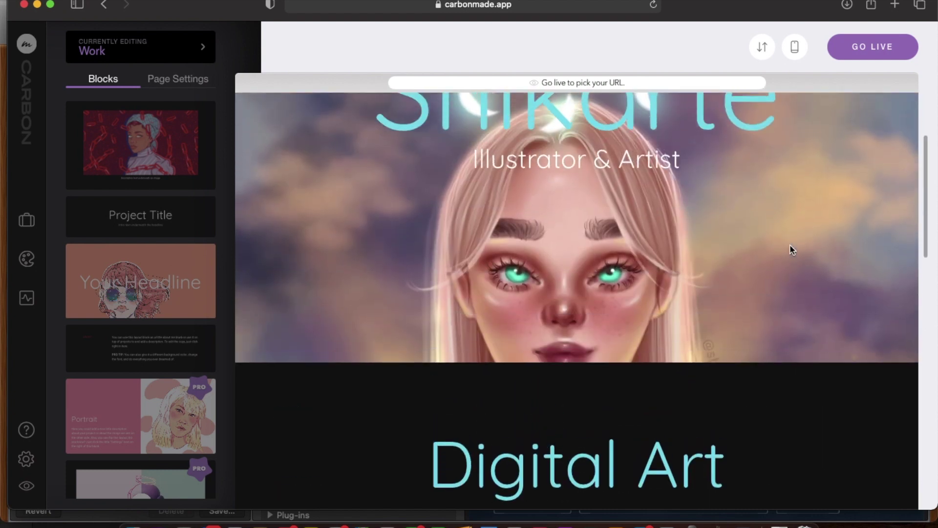
{"action": "scroll", "coordinate": [790, 247], "scroll_direction": "down", "scroll_amount": 15}
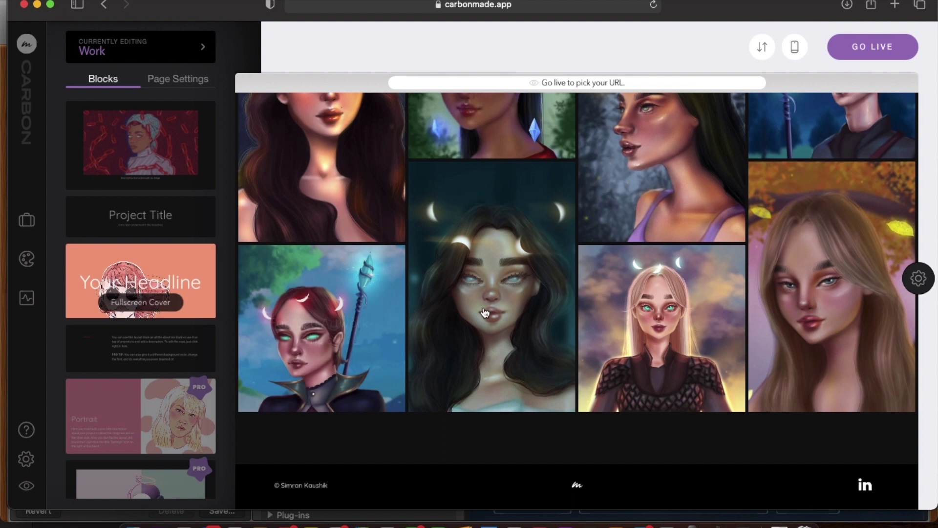
{"action": "scroll", "coordinate": [484, 312], "scroll_direction": "up", "scroll_amount": 3}
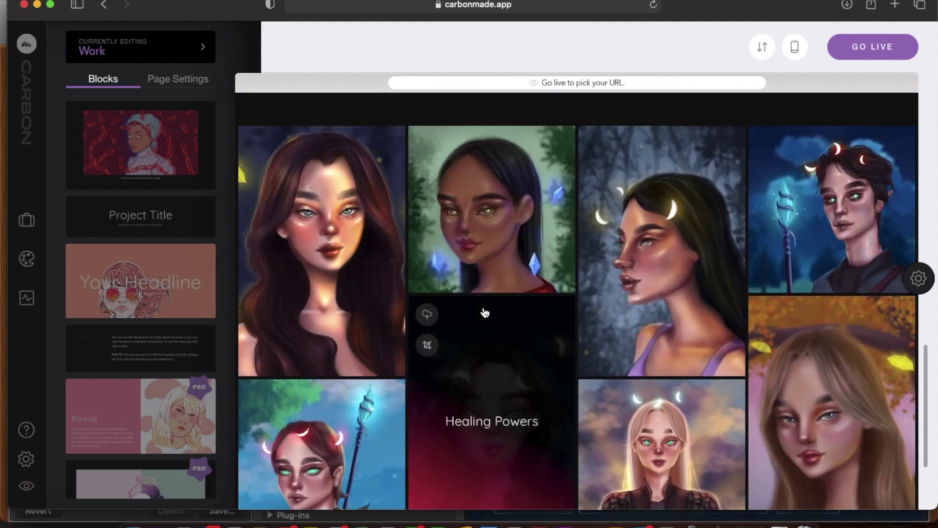
{"action": "left_click", "coordinate": [919, 319]}
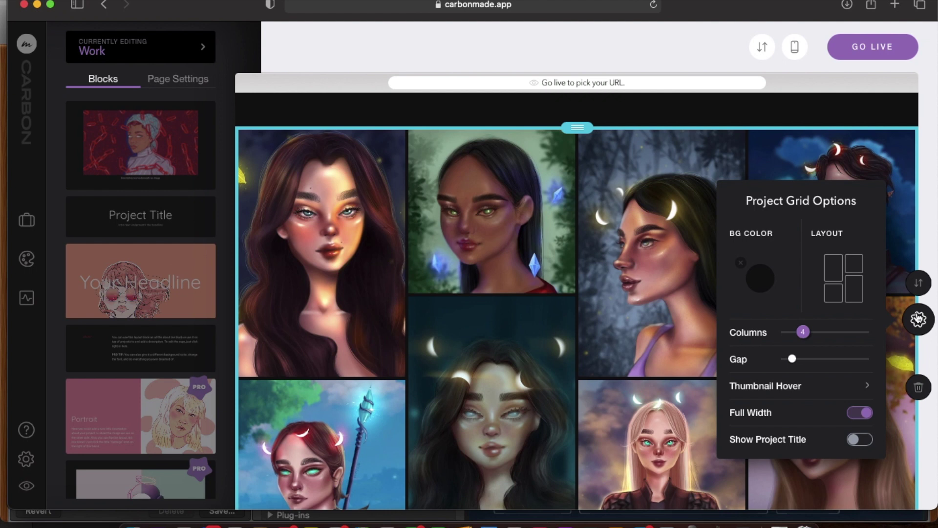
{"action": "left_click", "coordinate": [919, 319]}
{"action": "scroll", "coordinate": [706, 250], "scroll_direction": "down", "scroll_amount": 3}
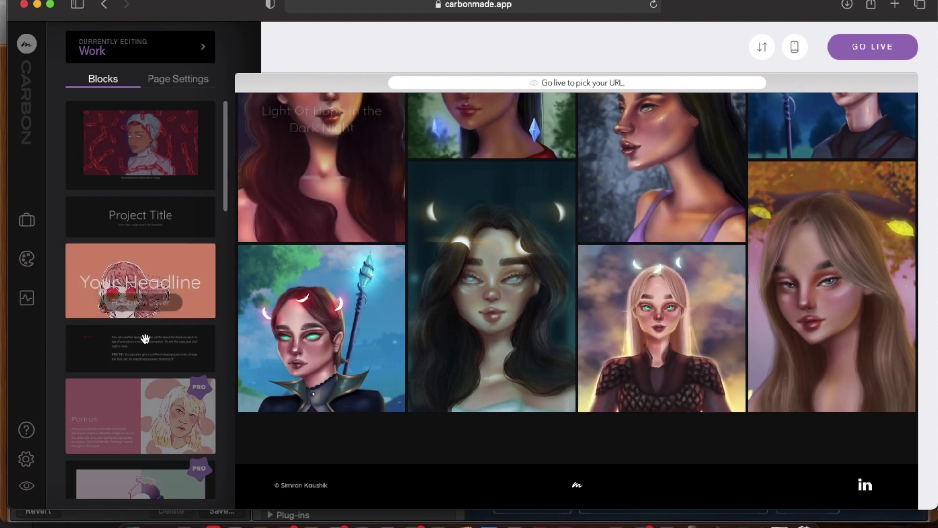
{"action": "scroll", "coordinate": [145, 337], "scroll_direction": "down", "scroll_amount": 4}
{"action": "scroll", "coordinate": [144, 337], "scroll_direction": "down", "scroll_amount": 3}
{"action": "scroll", "coordinate": [427, 209], "scroll_direction": "up", "scroll_amount": 10}
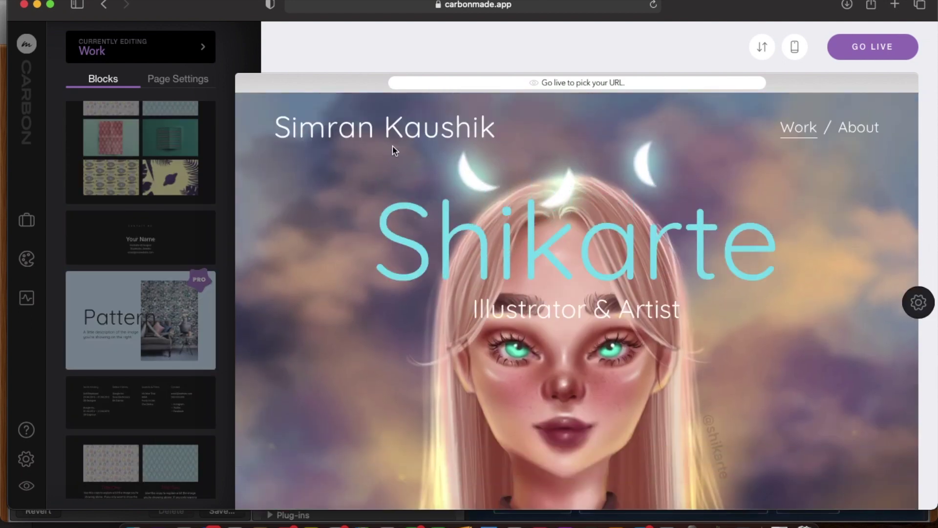
{"action": "scroll", "coordinate": [367, 290], "scroll_direction": "down", "scroll_amount": 10}
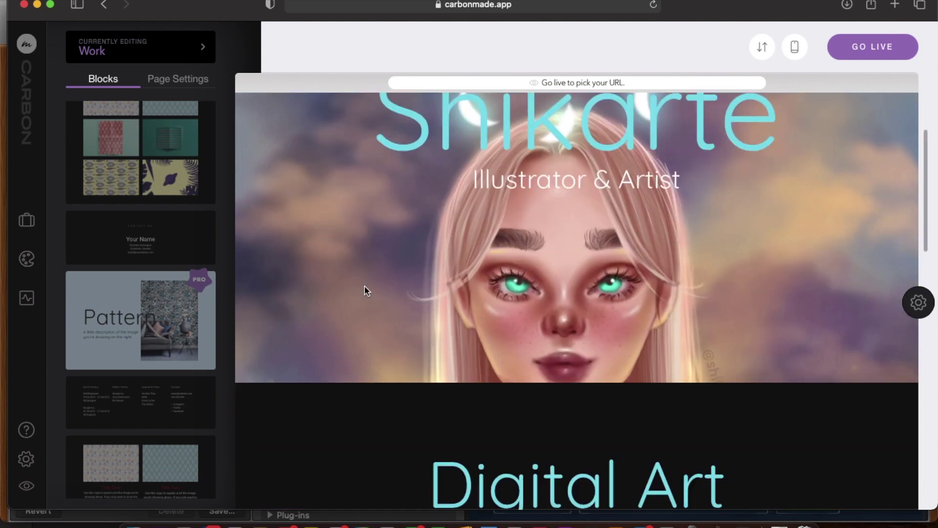
{"action": "scroll", "coordinate": [364, 286], "scroll_direction": "down", "scroll_amount": 3}
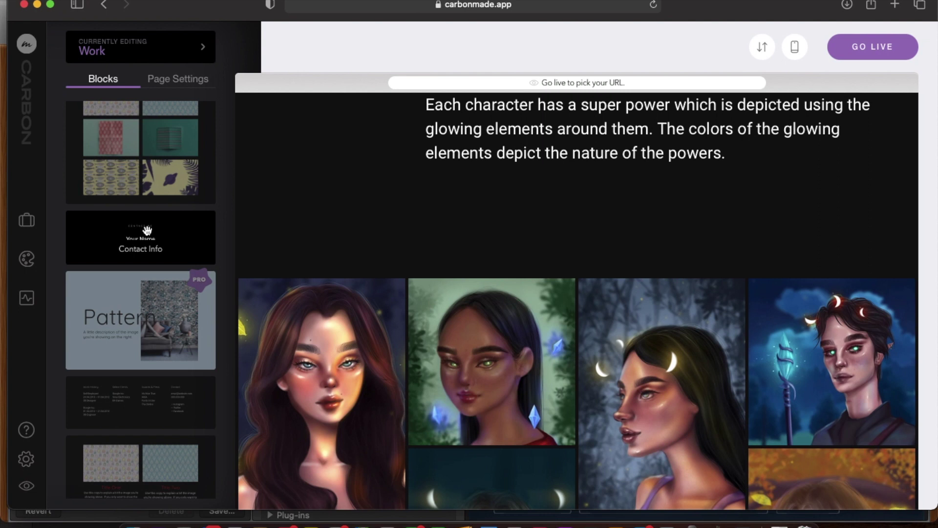
Drop a Contact Info block below the portrait artwork grid, above the footer.
{"action": "scroll", "coordinate": [452, 315], "scroll_direction": "down", "scroll_amount": 3}
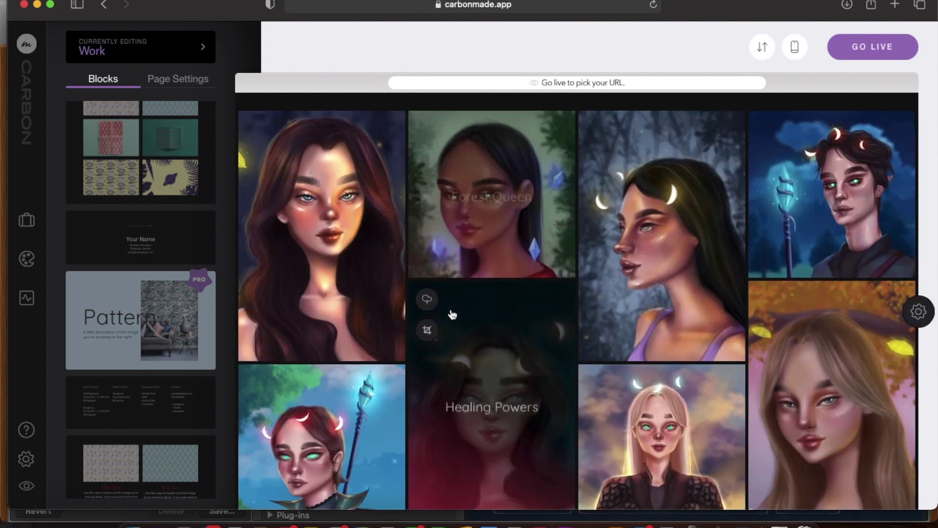
{"action": "scroll", "coordinate": [450, 314], "scroll_direction": "down", "scroll_amount": 2}
{"action": "left_click", "coordinate": [151, 233]}
{"action": "left_click_drag", "start_coordinate": [152, 233], "coordinate": [540, 445]}
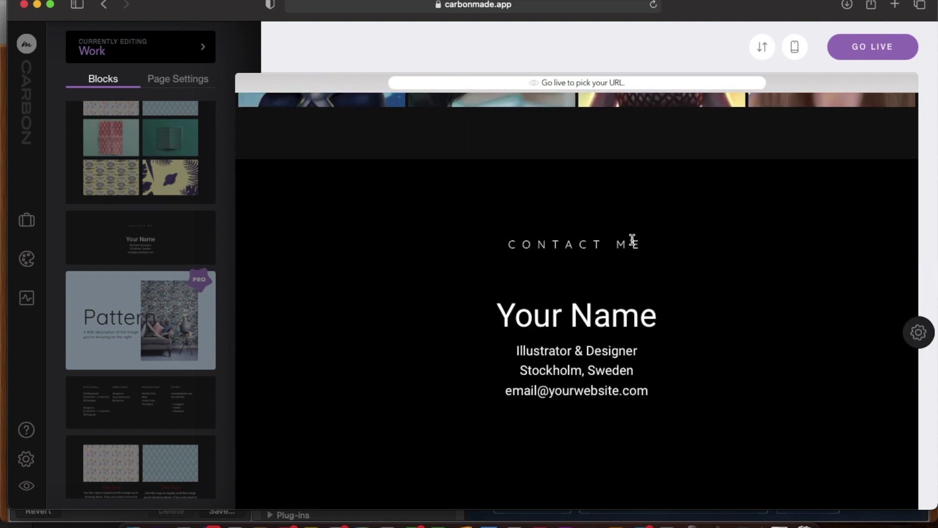
{"action": "scroll", "coordinate": [809, 346], "scroll_direction": "down", "scroll_amount": 2}
{"action": "scroll", "coordinate": [809, 346], "scroll_direction": "up", "scroll_amount": 4}
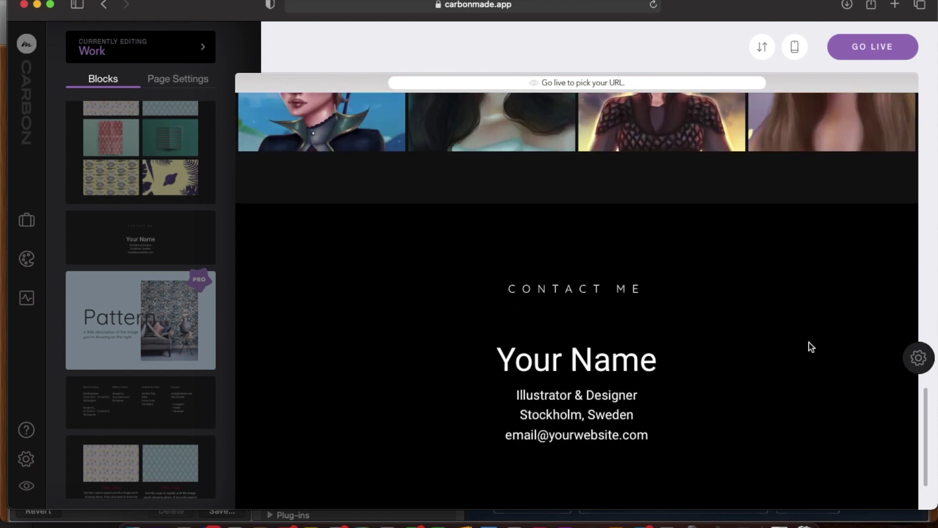
{"action": "scroll", "coordinate": [811, 347], "scroll_direction": "up", "scroll_amount": 3}
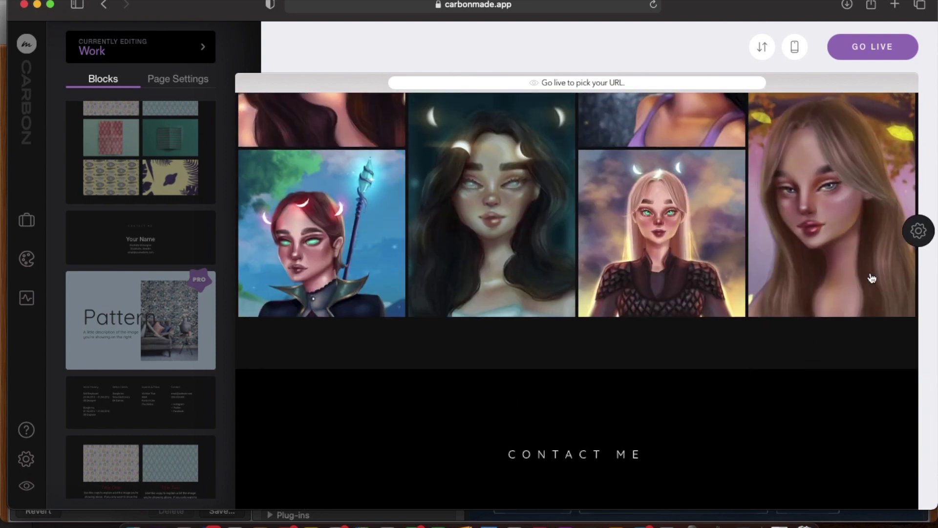
Set the portrait artwork grid's background colour to #101010.
{"action": "left_click", "coordinate": [918, 230]}
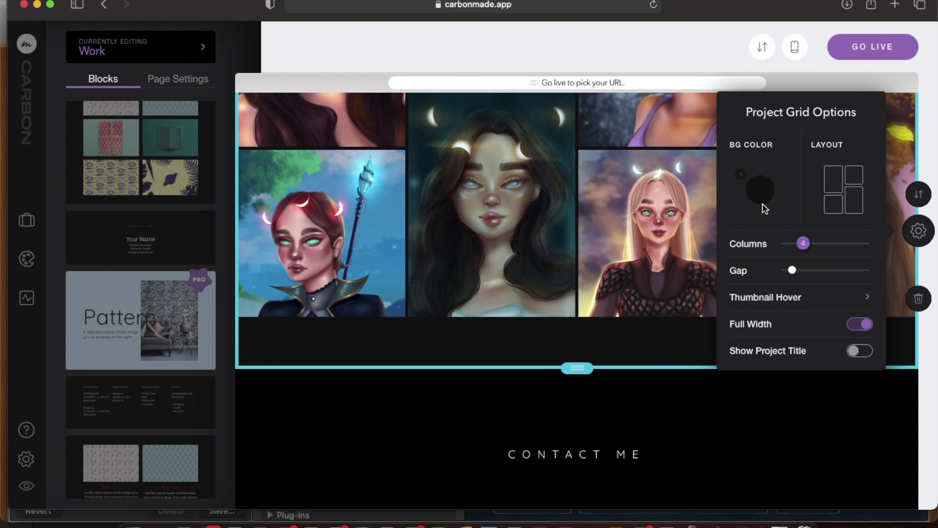
{"action": "left_click", "coordinate": [762, 190]}
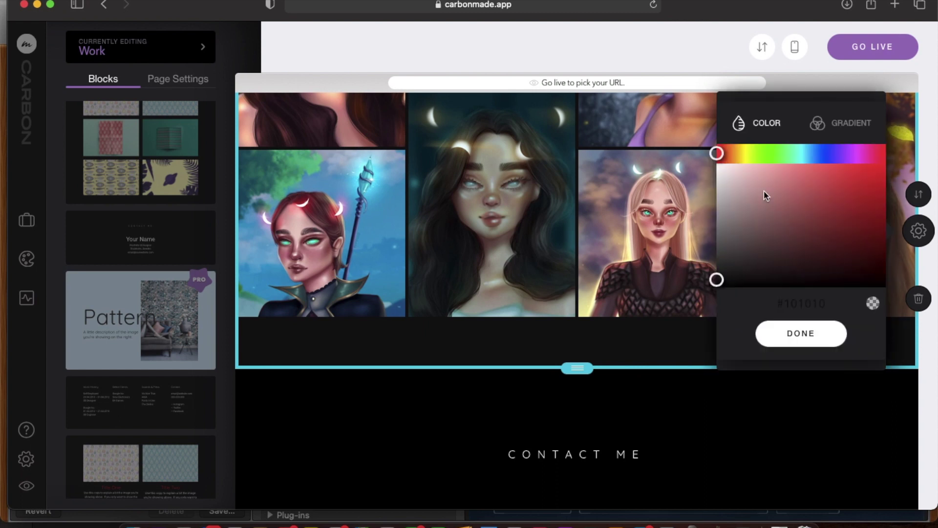
{"action": "left_click", "coordinate": [803, 303]}
{"action": "left_click", "coordinate": [800, 334]}
{"action": "scroll", "coordinate": [739, 460], "scroll_direction": "down", "scroll_amount": 5}
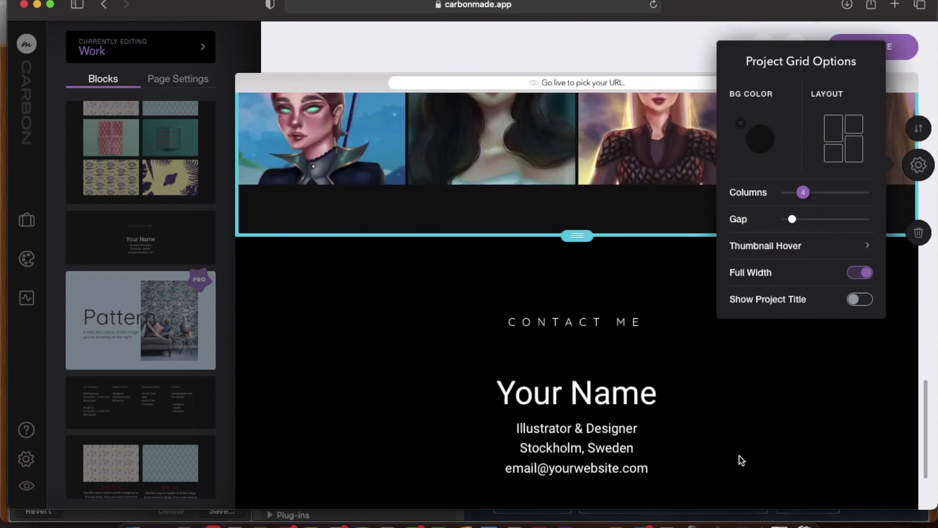
{"action": "left_click", "coordinate": [918, 165]}
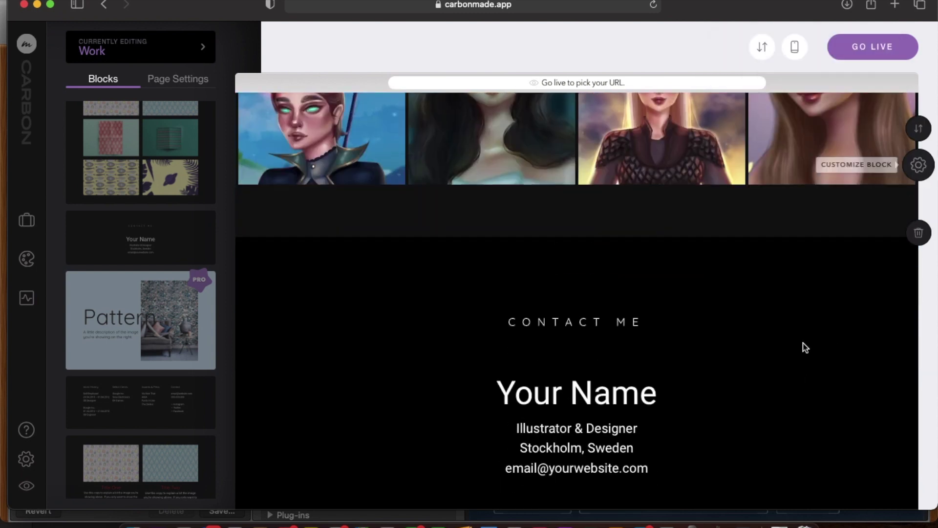
Set the Contact Me block's background hex colour to #101010.
{"action": "scroll", "coordinate": [806, 348], "scroll_direction": "down", "scroll_amount": 2}
{"action": "left_click", "coordinate": [919, 314]}
{"action": "left_click", "coordinate": [764, 233]}
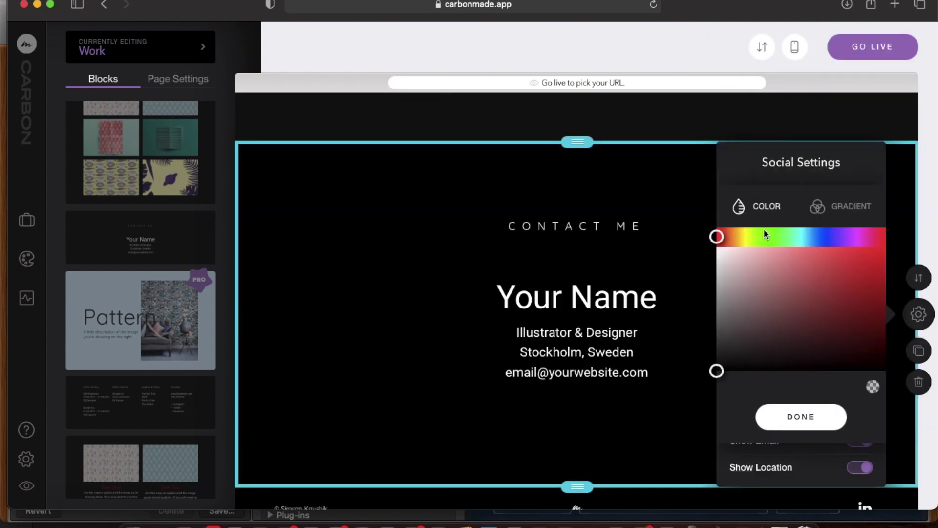
{"action": "left_click", "coordinate": [792, 301]}
{"action": "left_click", "coordinate": [796, 386]}
{"action": "type", "text": "#101010"}
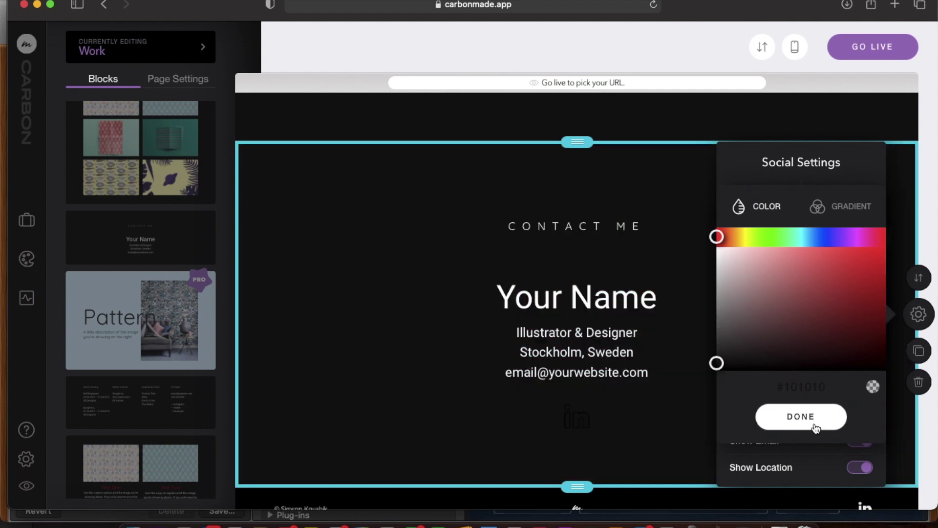
{"action": "left_click", "coordinate": [815, 426]}
{"action": "left_click", "coordinate": [918, 314]}
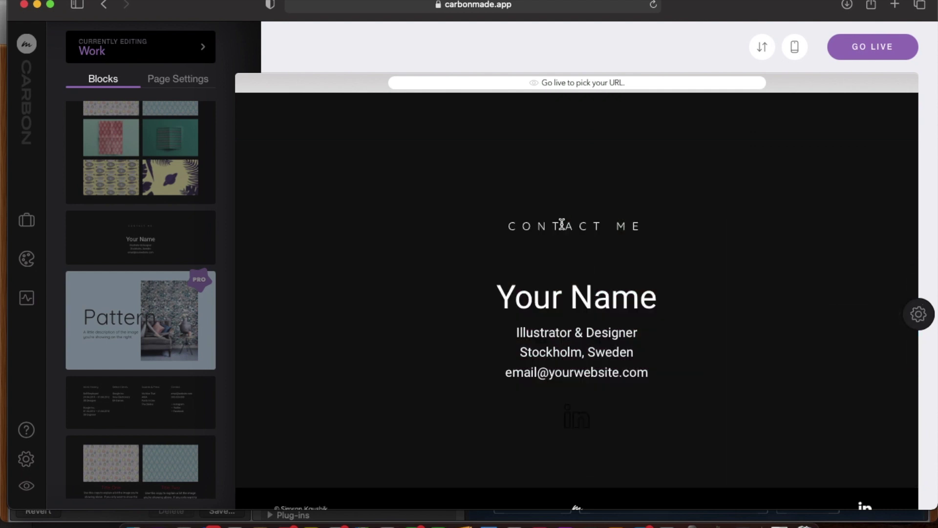
{"action": "triple_click", "coordinate": [578, 295]}
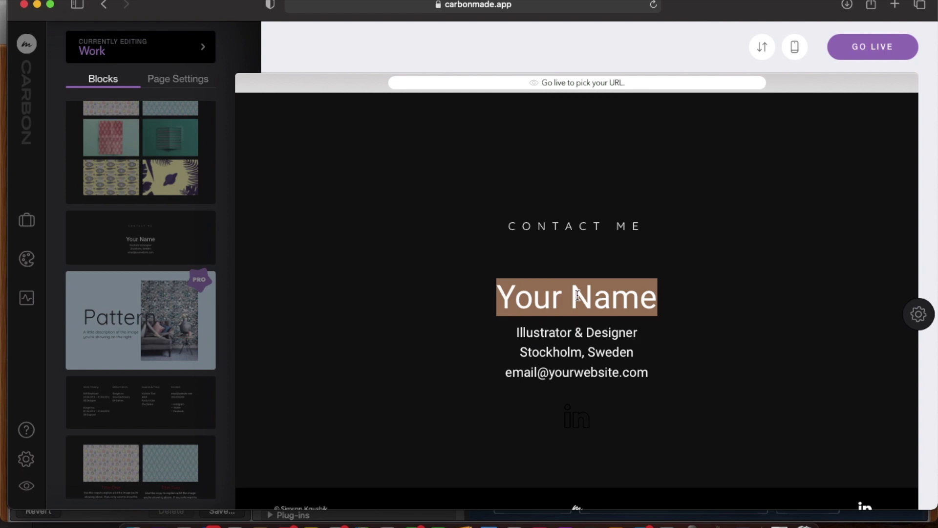
Enter the artist's full name in the contact block and match it to the cyan of 'Art'.
{"action": "type", "text": "Simran Kaushik"}
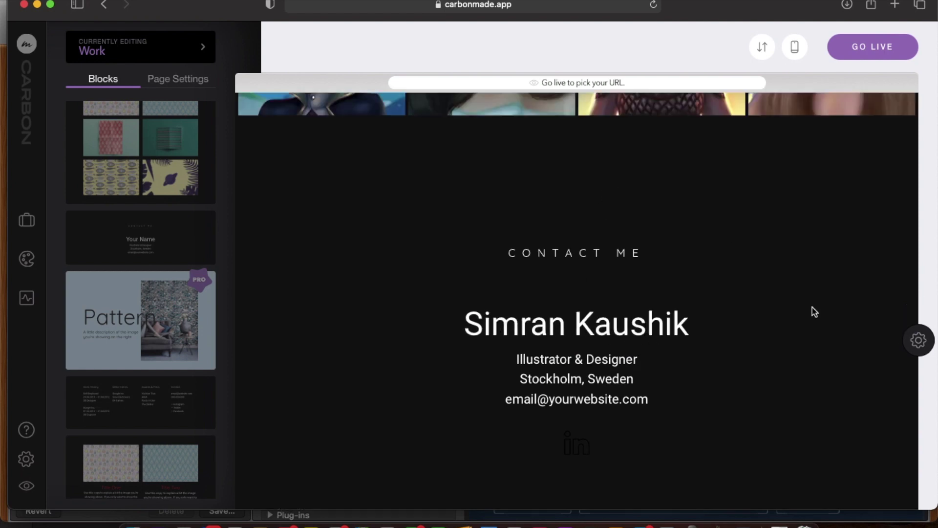
{"action": "scroll", "coordinate": [812, 307], "scroll_direction": "up", "scroll_amount": 10}
{"action": "triple_click", "coordinate": [634, 262]}
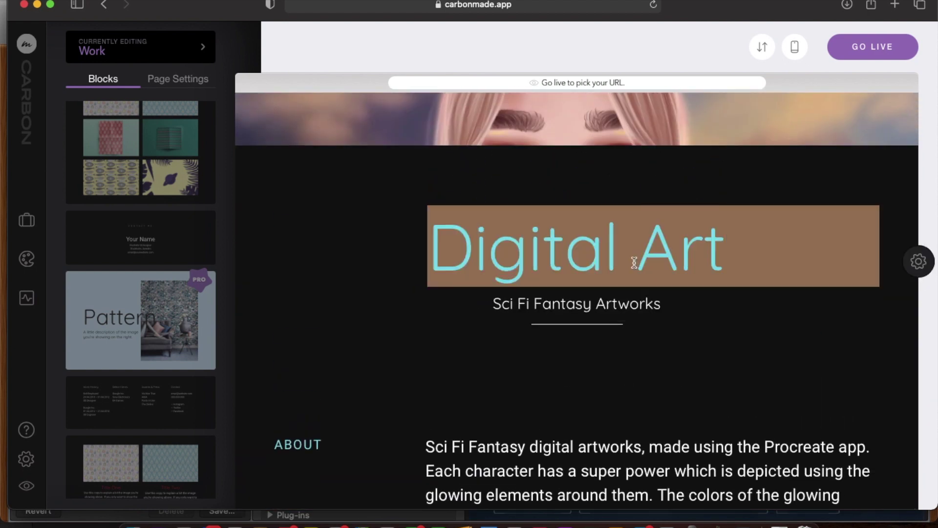
{"action": "left_click", "coordinate": [671, 289]}
{"action": "double_click", "coordinate": [653, 260]}
{"action": "left_click", "coordinate": [706, 306]}
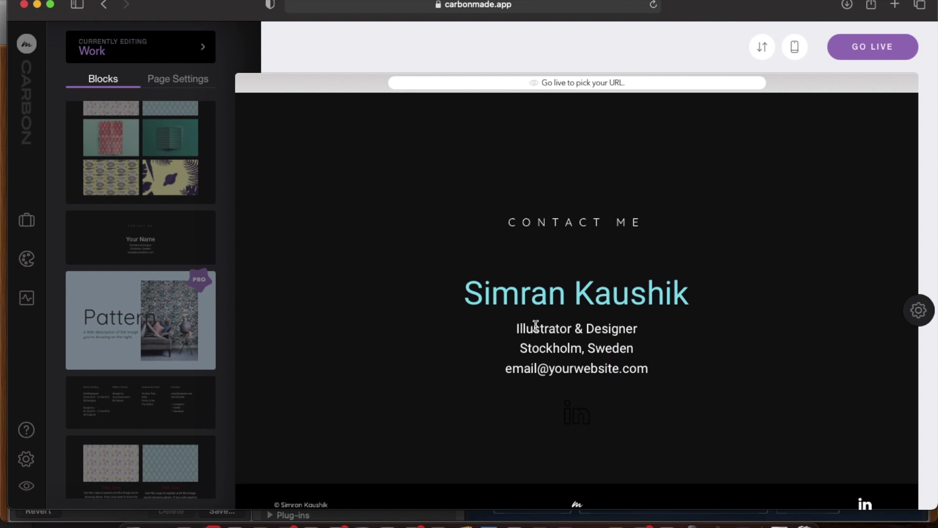
Change the role to 'Illustrator & Artist', location to 'New Delhi, India', and fill in the contact's e-mail.
{"action": "double_click", "coordinate": [611, 327]}
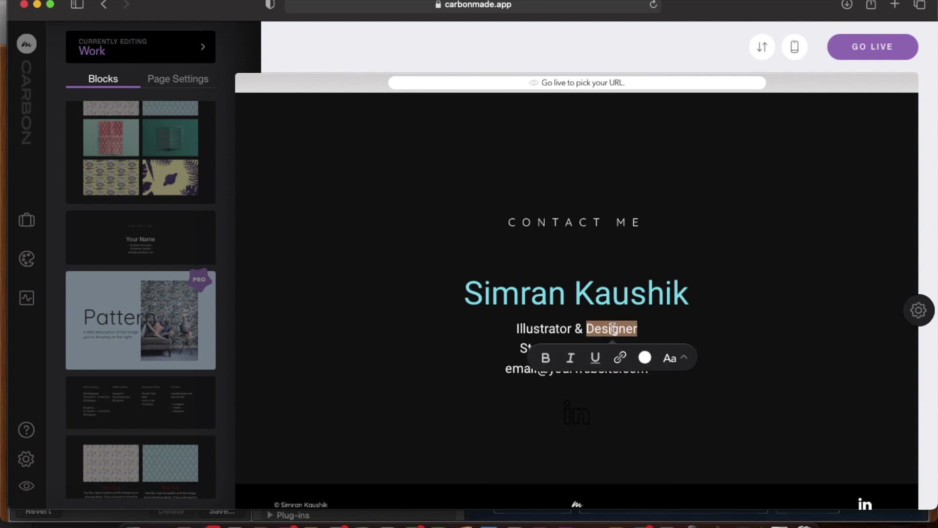
{"action": "type", "text": "Artist"}
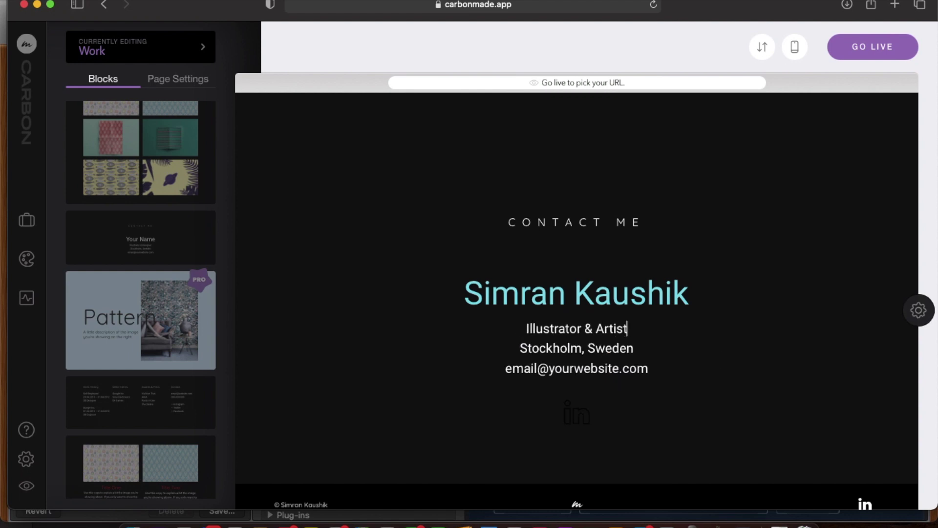
{"action": "left_click_drag", "start_coordinate": [636, 348], "coordinate": [521, 345]}
{"action": "double_click", "coordinate": [521, 345]}
{"action": "type", "text": "New Delhi"}
{"action": "double_click", "coordinate": [611, 348]}
{"action": "type", "text": "India"}
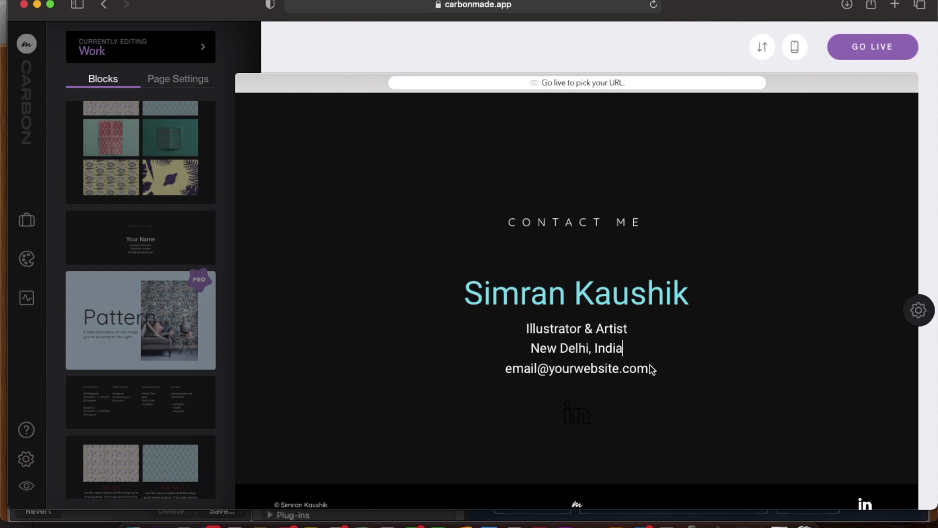
{"action": "left_click_drag", "start_coordinate": [650, 368], "coordinate": [497, 366]}
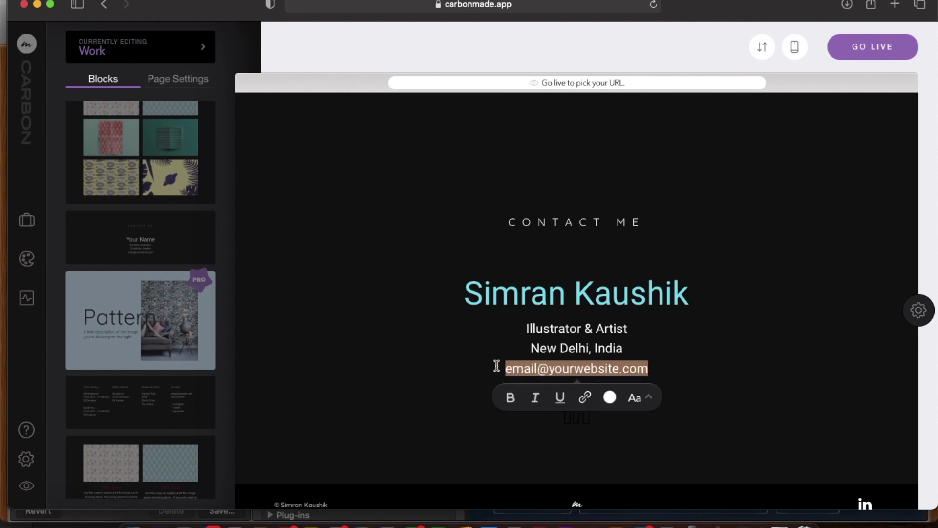
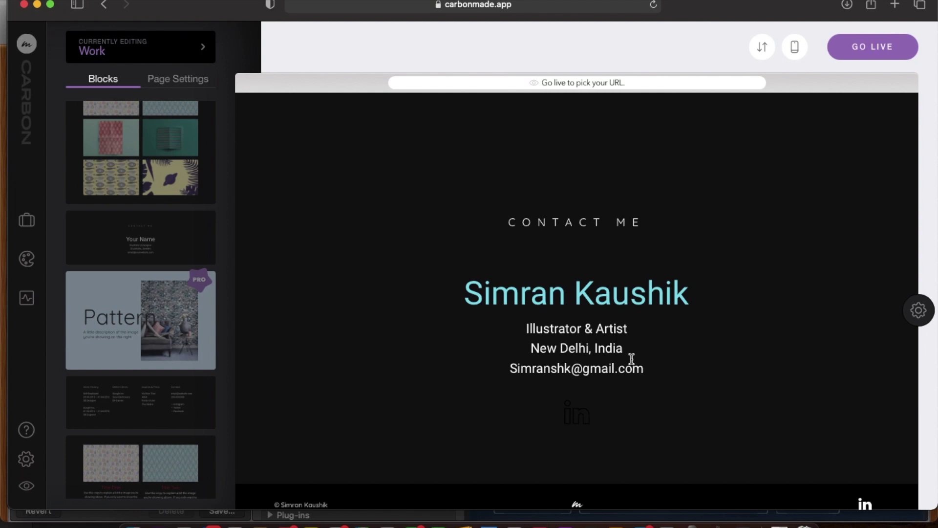
{"action": "left_click", "coordinate": [720, 284]}
Drag a Client Logos block from the Blocks sidebar onto the Work page below the artwork grid.
{"action": "scroll", "coordinate": [720, 282], "scroll_direction": "up", "scroll_amount": 4}
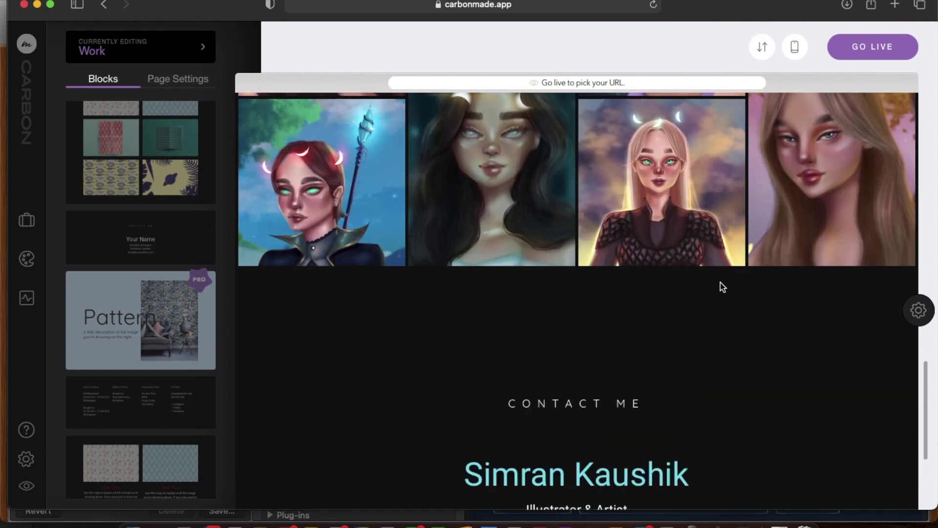
{"action": "scroll", "coordinate": [720, 282], "scroll_direction": "down", "scroll_amount": 3}
{"action": "scroll", "coordinate": [720, 282], "scroll_direction": "down", "scroll_amount": 1}
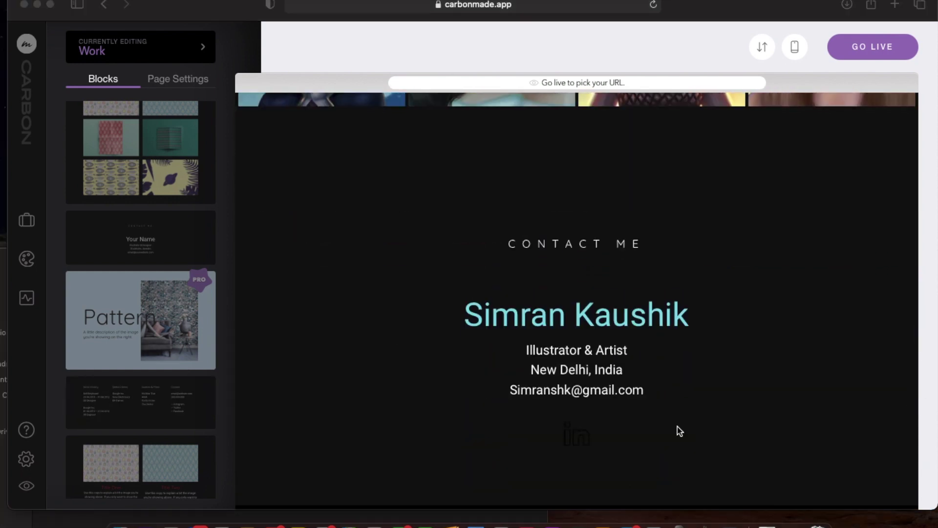
{"action": "left_click", "coordinate": [134, 401]}
{"action": "scroll", "coordinate": [134, 401], "scroll_direction": "down", "scroll_amount": 1}
{"action": "scroll", "coordinate": [134, 402], "scroll_direction": "down", "scroll_amount": 3}
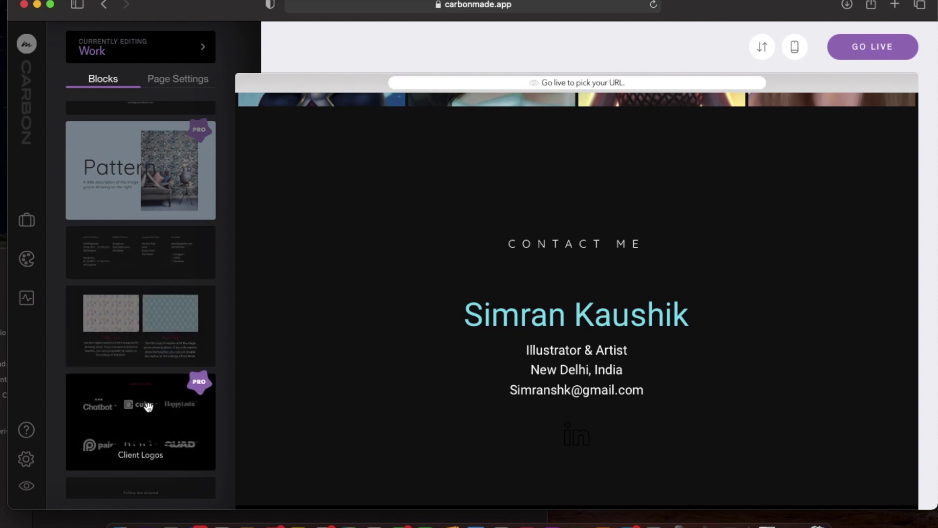
{"action": "scroll", "coordinate": [139, 403], "scroll_direction": "down", "scroll_amount": 1}
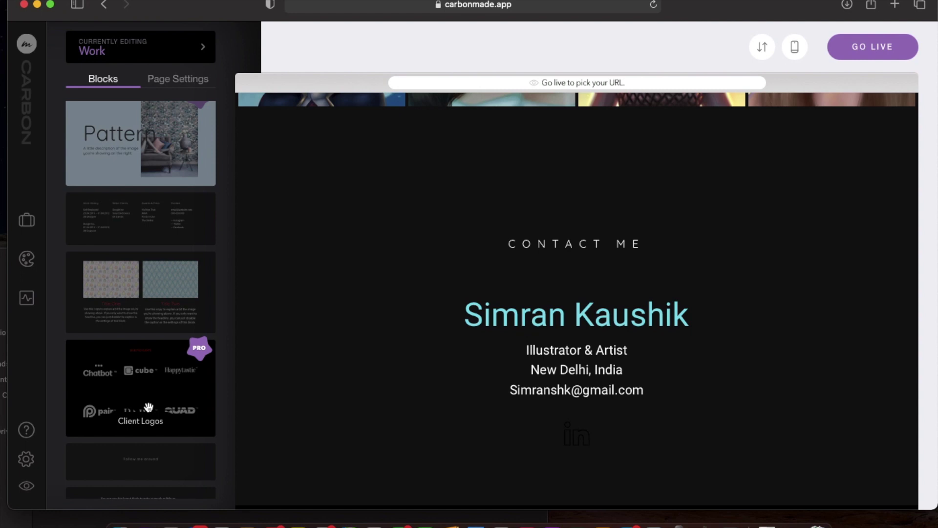
{"action": "left_click_drag", "start_coordinate": [149, 407], "coordinate": [553, 180]}
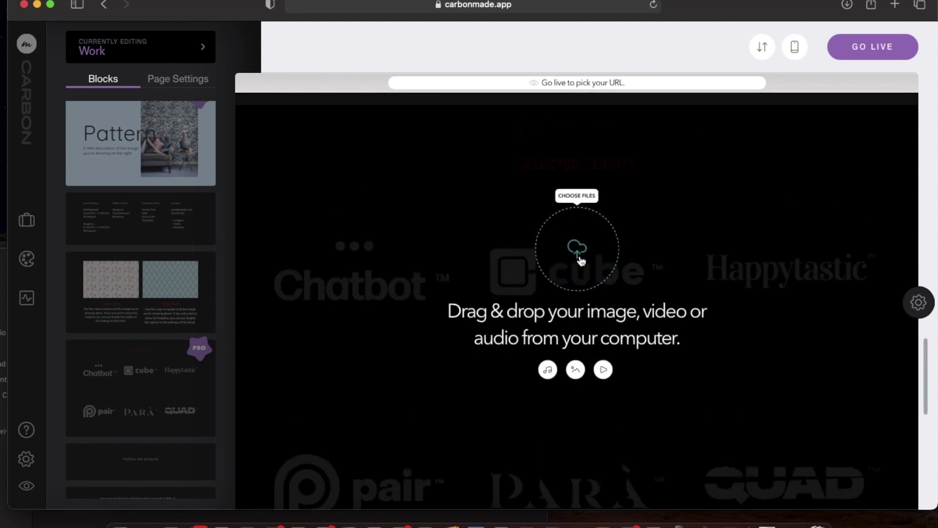
{"action": "scroll", "coordinate": [580, 262], "scroll_direction": "down", "scroll_amount": 4}
{"action": "scroll", "coordinate": [581, 260], "scroll_direction": "up", "scroll_amount": 5}
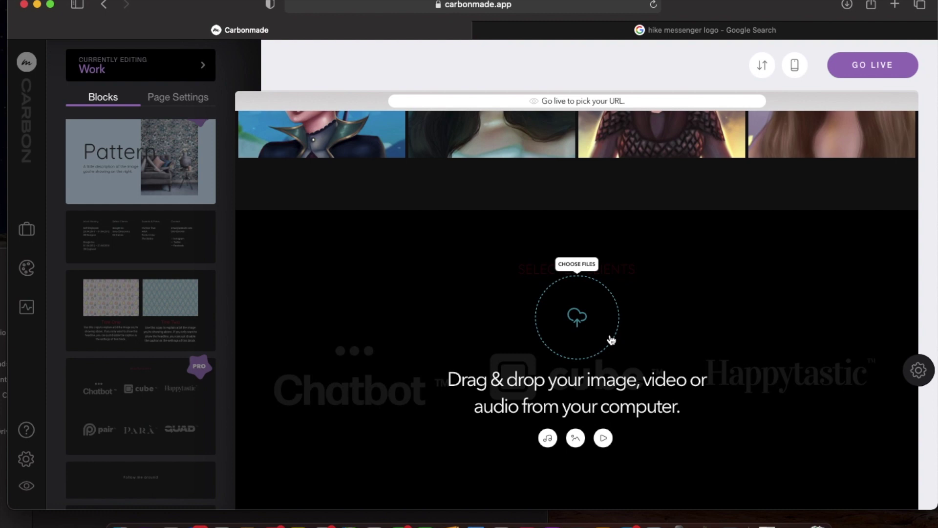
Save the hike "hi" logo from the Google Images results to Downloads.
{"action": "left_click", "coordinate": [691, 30]}
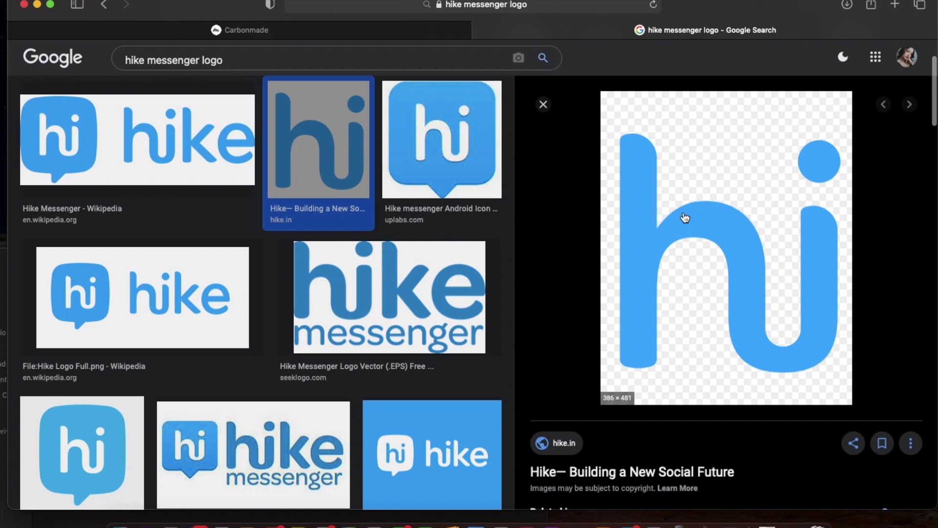
{"action": "right_click", "coordinate": [685, 215]}
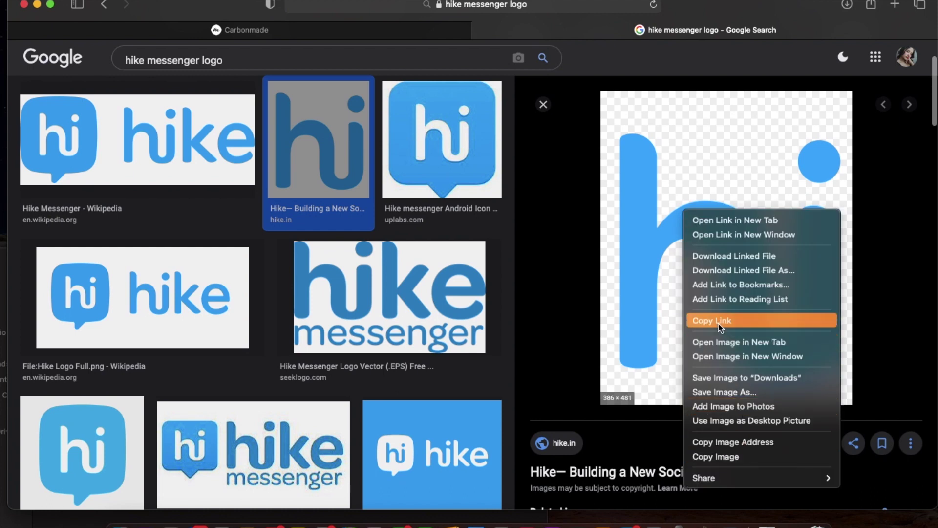
{"action": "left_click", "coordinate": [525, 177]}
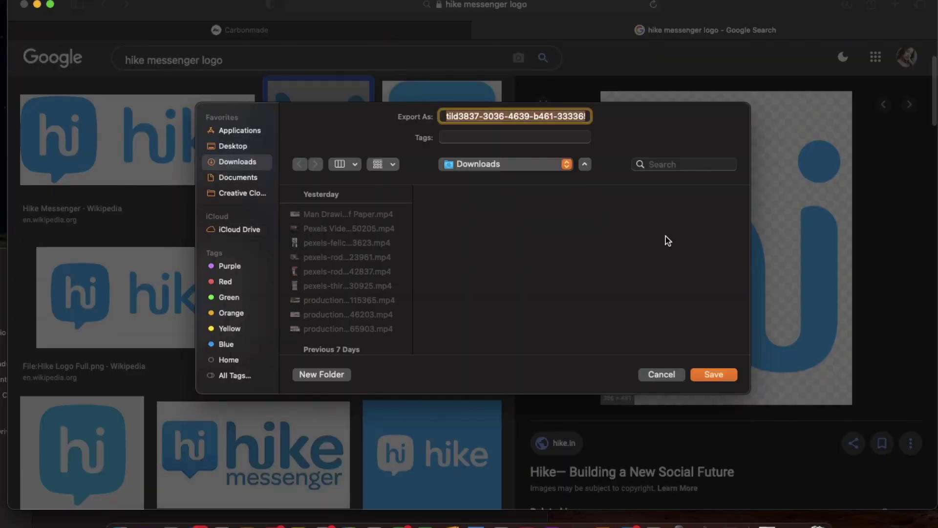
{"action": "left_click", "coordinate": [714, 375]}
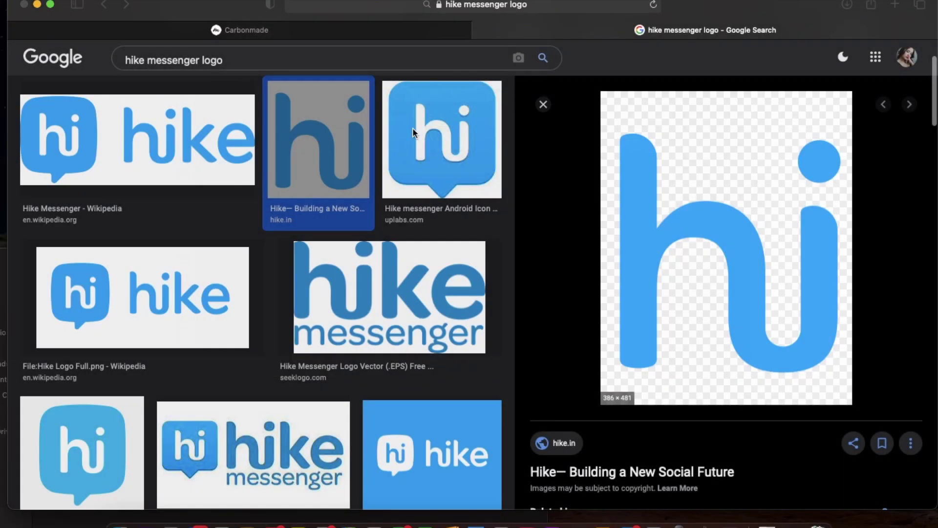
Drop the hike logo into the Selected Clients block as the first logo, then close the search tab.
{"action": "left_click", "coordinate": [210, 29]}
{"action": "left_click_drag", "start_coordinate": [566, 329], "coordinate": [578, 320]}
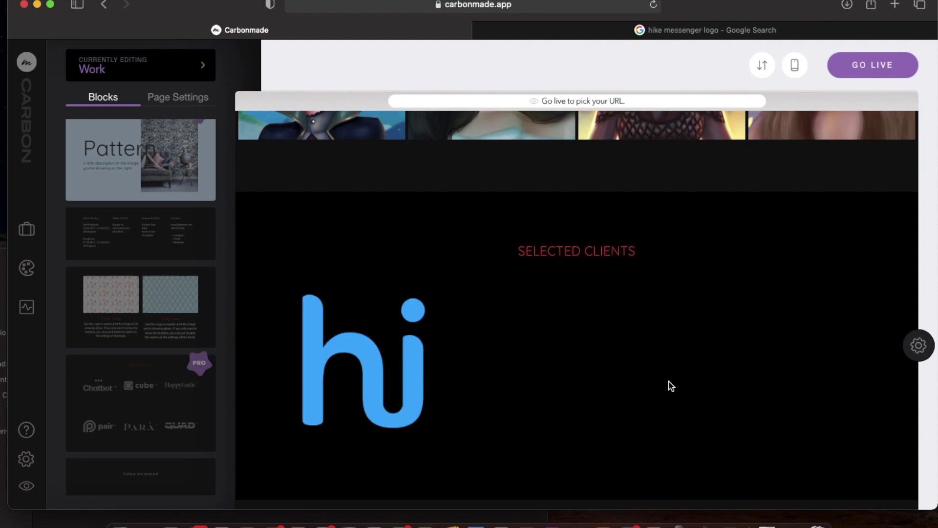
{"action": "left_click", "coordinate": [666, 36]}
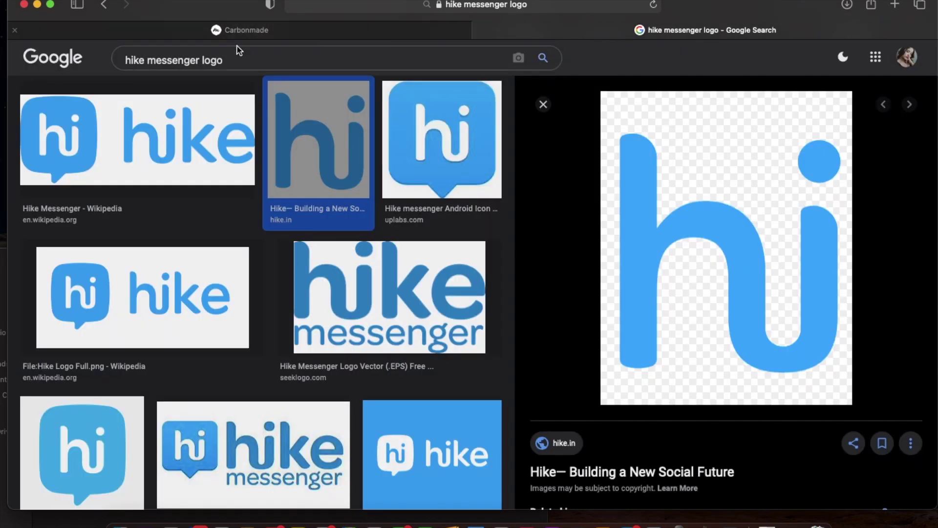
{"action": "key", "text": "super+w"}
{"action": "left_click", "coordinate": [110, 521]}
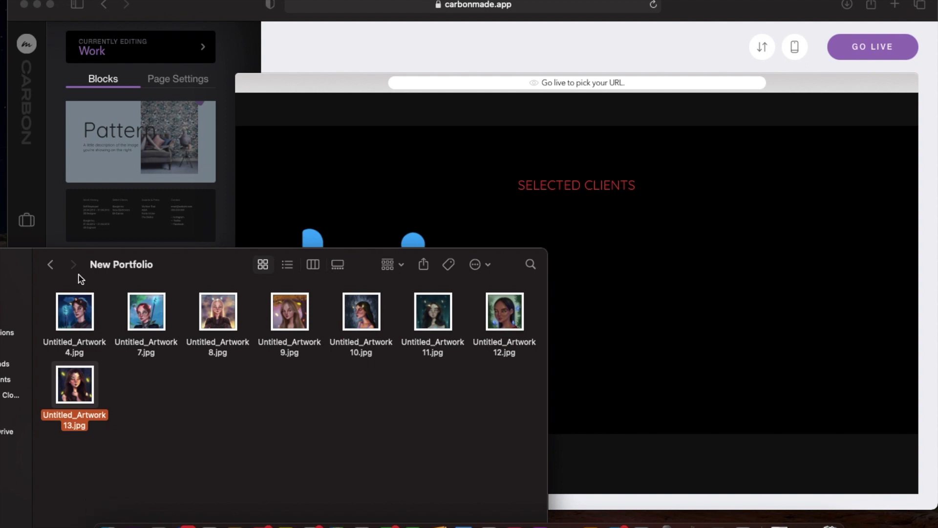
Drag Cars24 white logo.png from Finder's Downloads into Selected Clients beside the hike logo, then close Finder.
{"action": "left_click_drag", "start_coordinate": [69, 254], "coordinate": [157, 257]}
{"action": "left_click", "coordinate": [89, 367]}
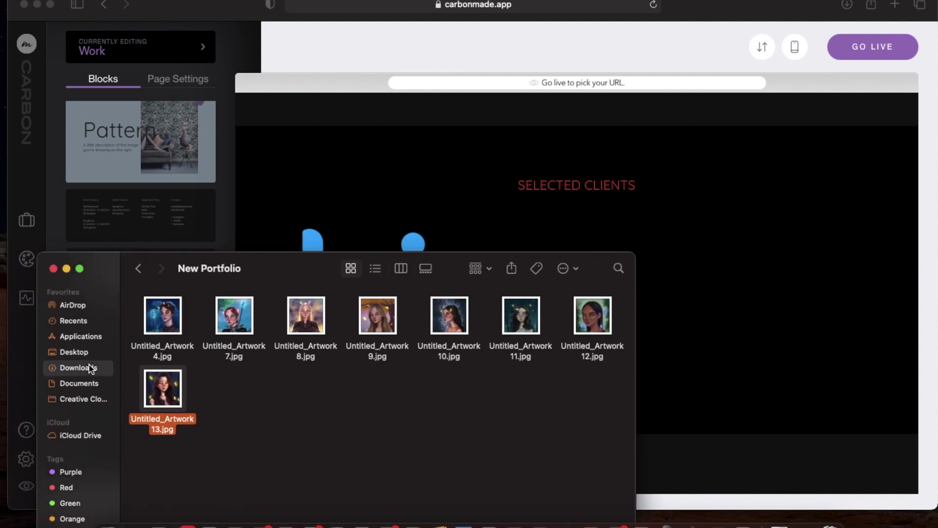
{"action": "left_click_drag", "start_coordinate": [157, 332], "coordinate": [682, 195]}
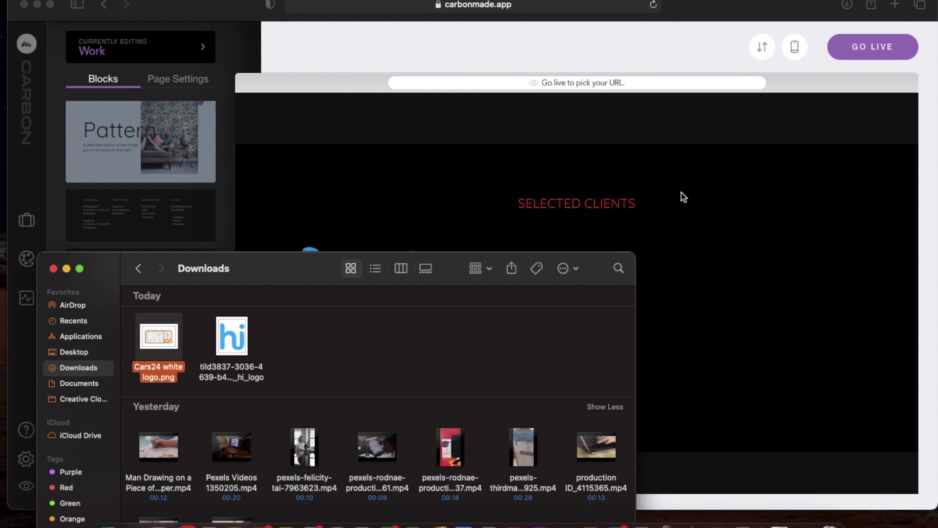
{"action": "left_click", "coordinate": [54, 268]}
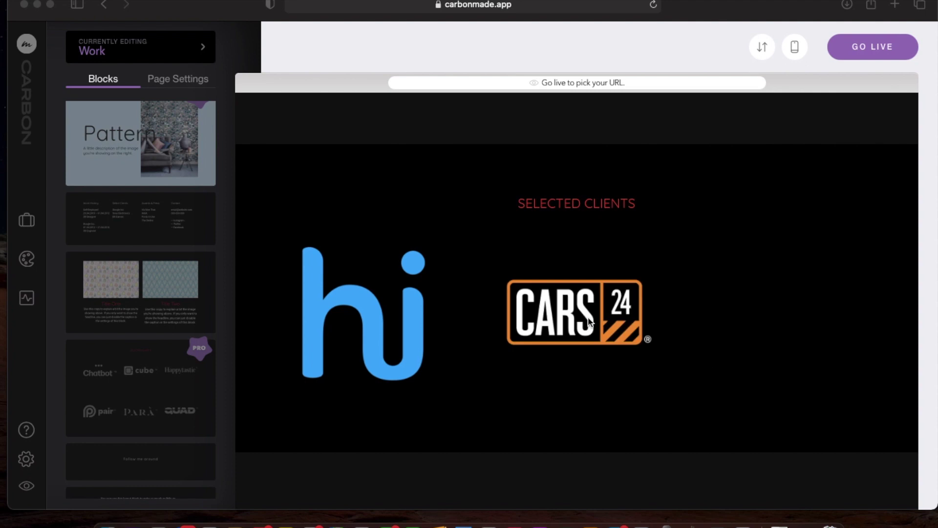
Replace the SELECTED CLIENTS heading with 'Companies I Worked With..', fixing the capital W.
{"action": "left_click", "coordinate": [560, 204]}
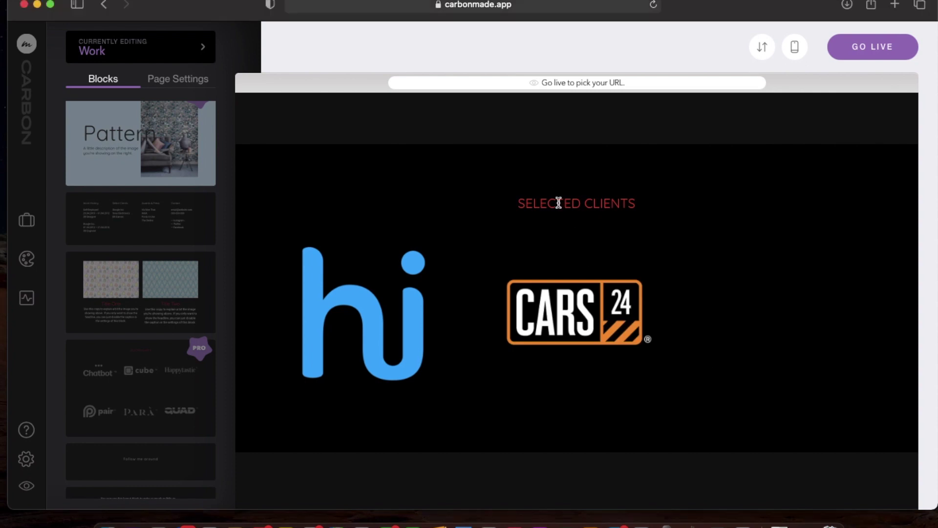
{"action": "triple_click", "coordinate": [559, 204]}
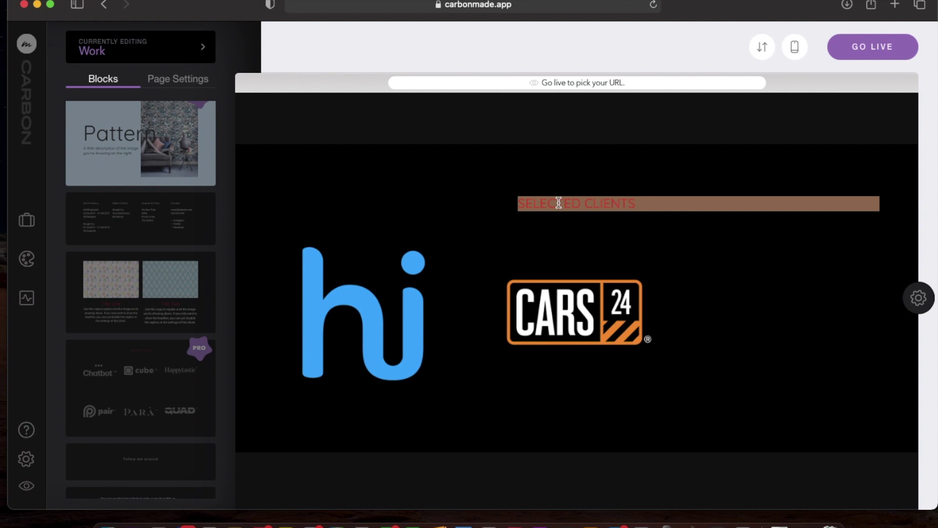
{"action": "type", "text": "Comp"}
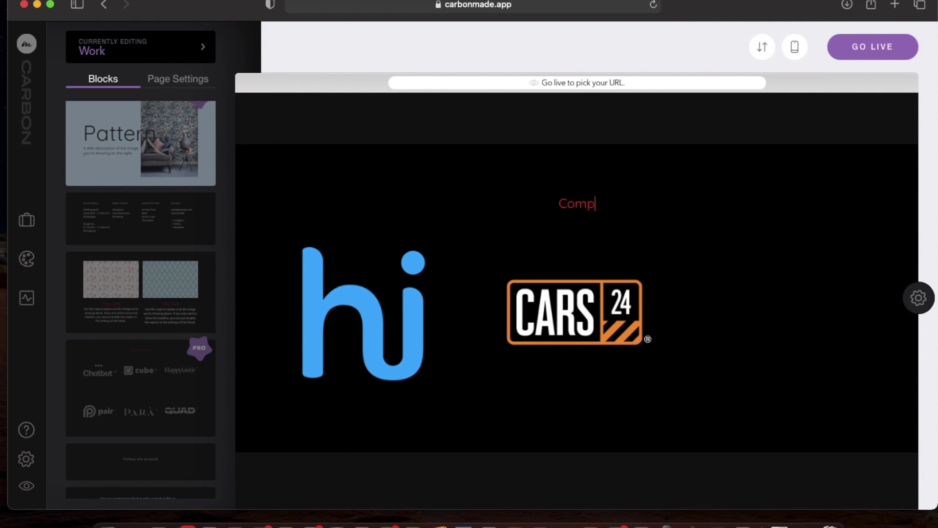
{"action": "type", "text": "anies I worked "}
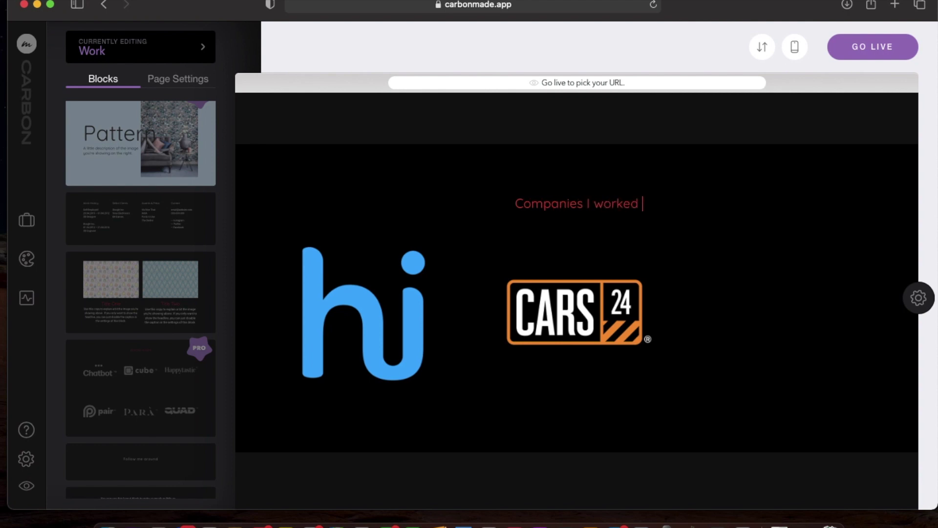
{"action": "key", "text": "BackSpace"}
{"action": "key", "text": "BackSpace"}
{"action": "key", "text": "BackSpace"}
{"action": "key", "text": "BackSpace"}
{"action": "key", "text": "BackSpace"}
{"action": "key", "text": "BackSpace"}
{"action": "key", "text": "BackSpace"}
{"action": "type", "text": "orked With.."}
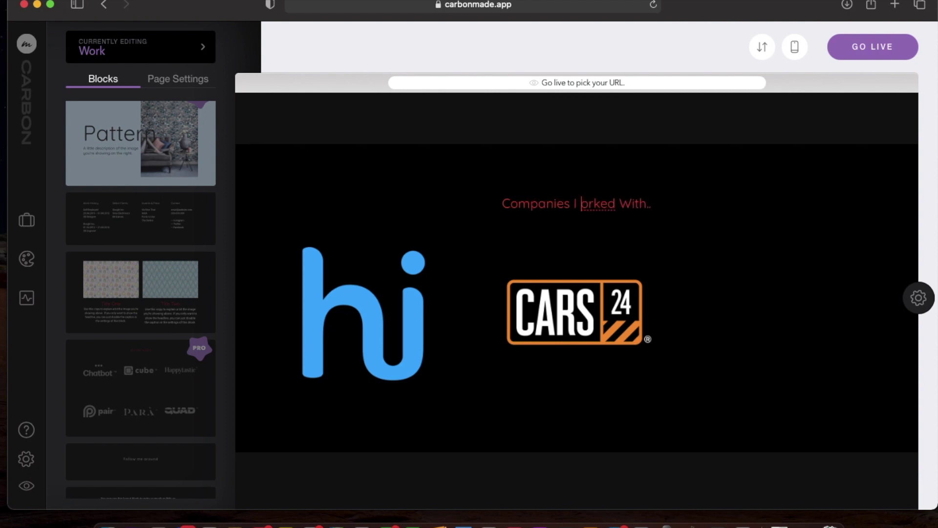
{"action": "left_click", "coordinate": [586, 203]}
{"action": "key", "text": "BackSpace"}
{"action": "key", "text": "shift+super+Left"}
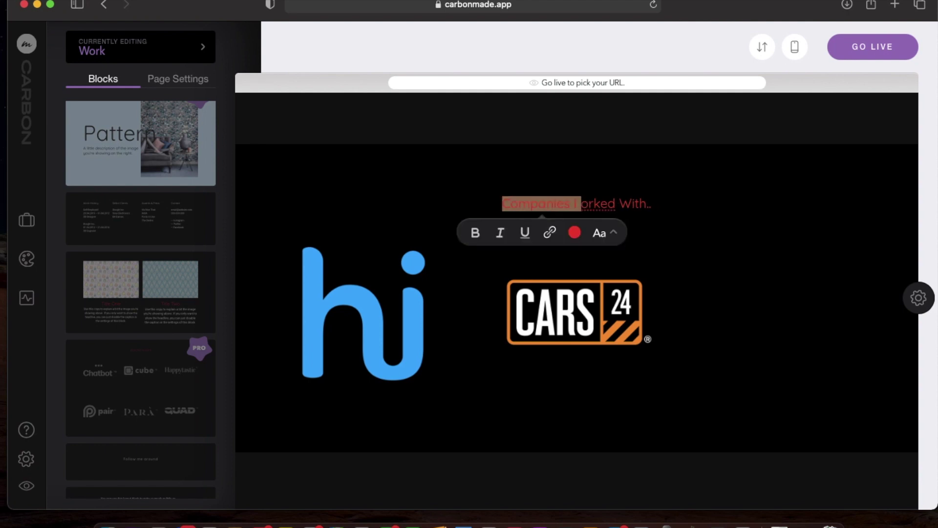
{"action": "key", "text": "Right"}
{"action": "type", "text": "W"}
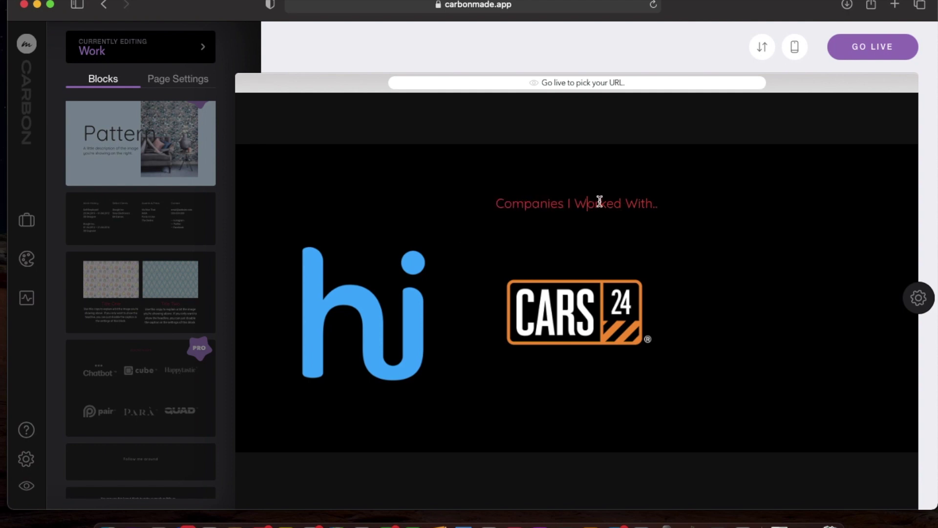
Change the heading's text colour from red to white (#ffffff).
{"action": "left_click_drag", "start_coordinate": [661, 203], "coordinate": [465, 201]}
{"action": "left_click", "coordinate": [610, 232]}
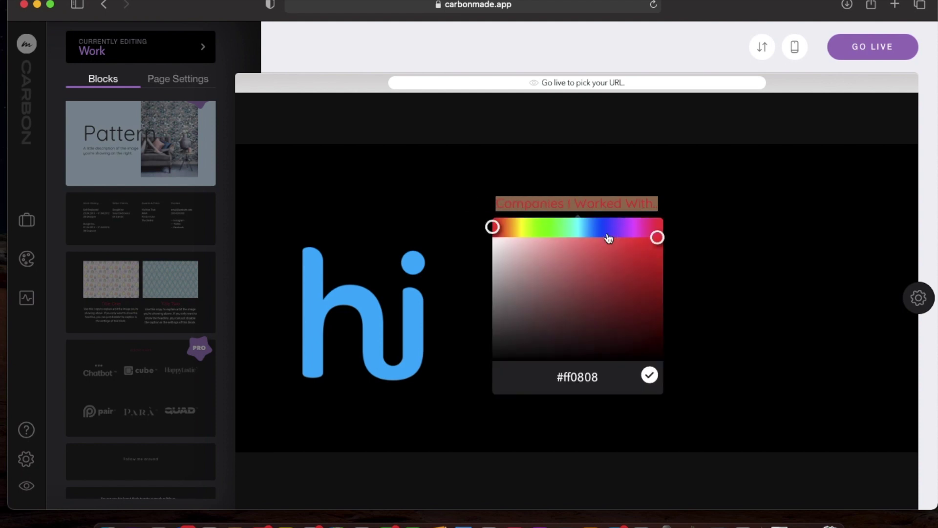
{"action": "left_click_drag", "start_coordinate": [527, 262], "coordinate": [488, 233]}
{"action": "left_click", "coordinate": [484, 208]}
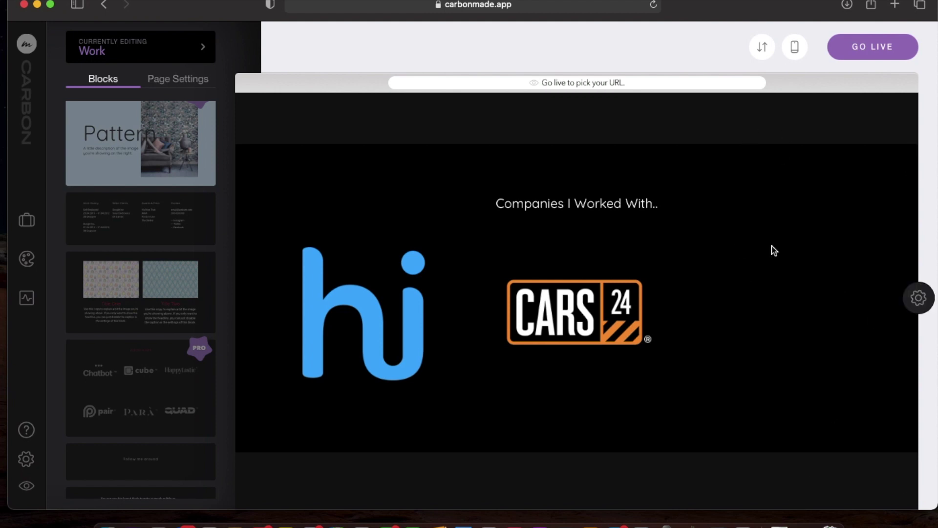
Check the artwork grid block's background colour code in its settings, leaving it unchanged.
{"action": "scroll", "coordinate": [772, 245], "scroll_direction": "up", "scroll_amount": 3}
{"action": "scroll", "coordinate": [772, 247], "scroll_direction": "up", "scroll_amount": 2}
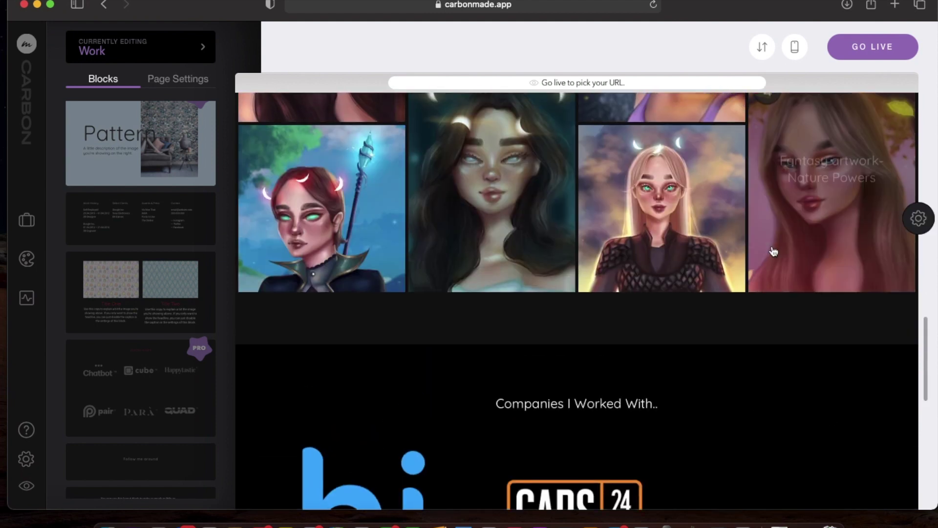
{"action": "left_click", "coordinate": [920, 218]}
{"action": "left_click", "coordinate": [770, 180]}
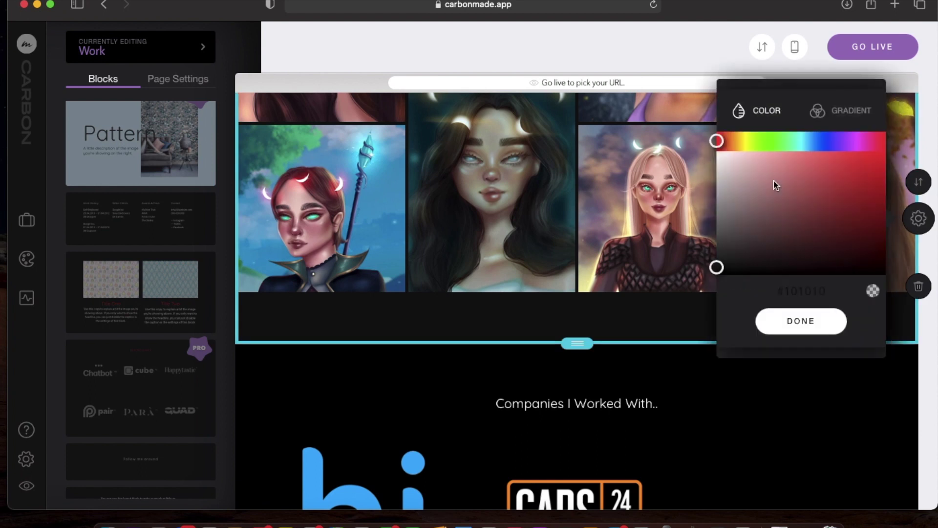
{"action": "left_click", "coordinate": [802, 290]}
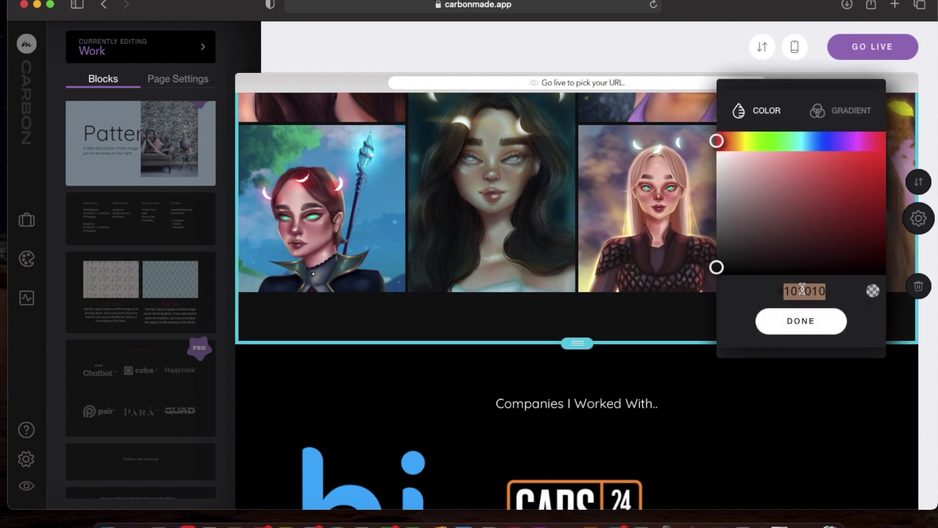
{"action": "left_click", "coordinate": [801, 322]}
Set the client logos block's background colour, clearing the hex code so it goes dark.
{"action": "scroll", "coordinate": [804, 430], "scroll_direction": "down", "scroll_amount": 1}
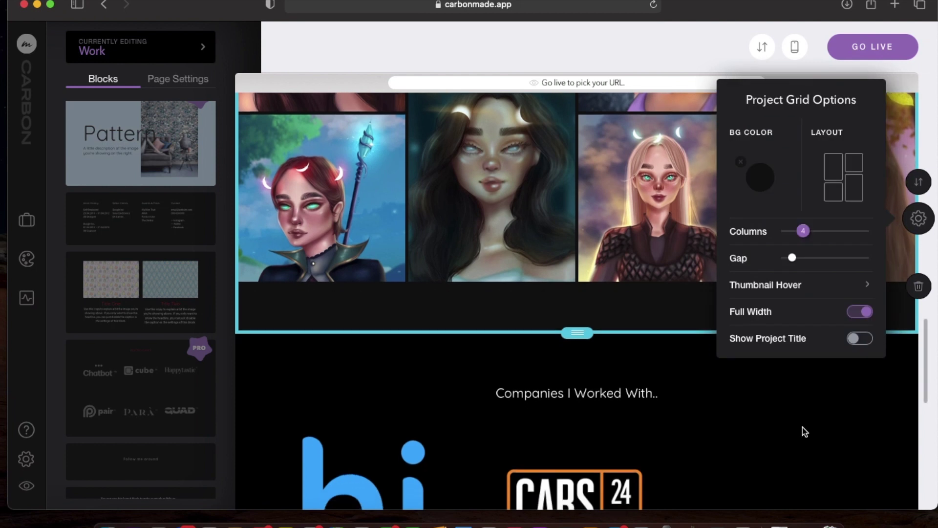
{"action": "scroll", "coordinate": [804, 429], "scroll_direction": "down", "scroll_amount": 3}
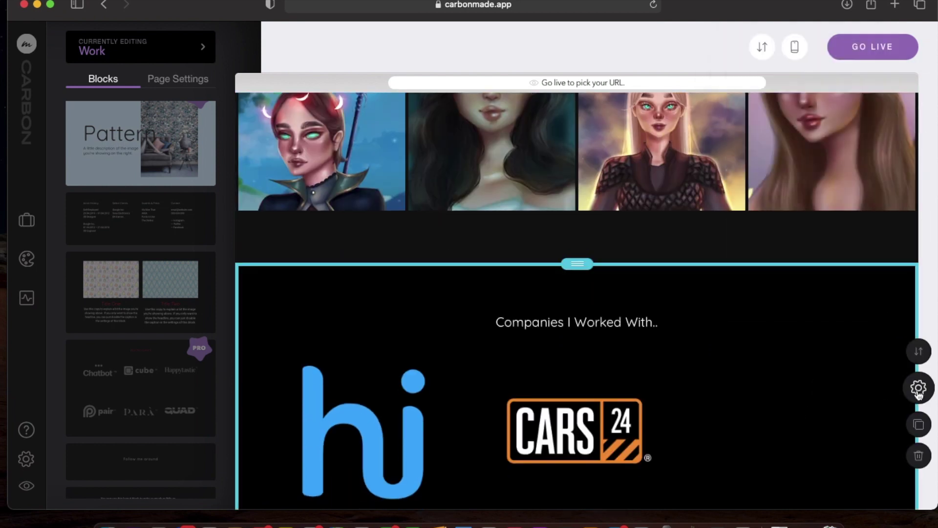
{"action": "left_click", "coordinate": [919, 391]}
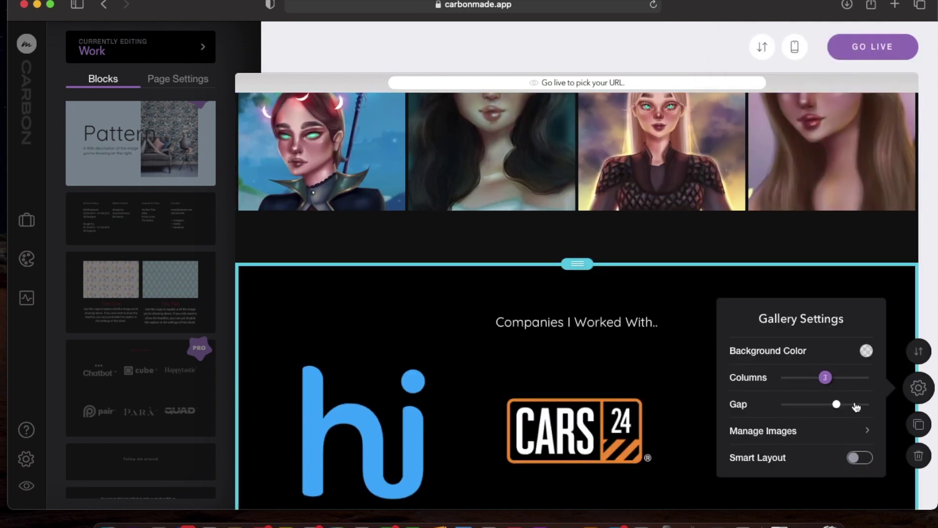
{"action": "left_click", "coordinate": [866, 351]}
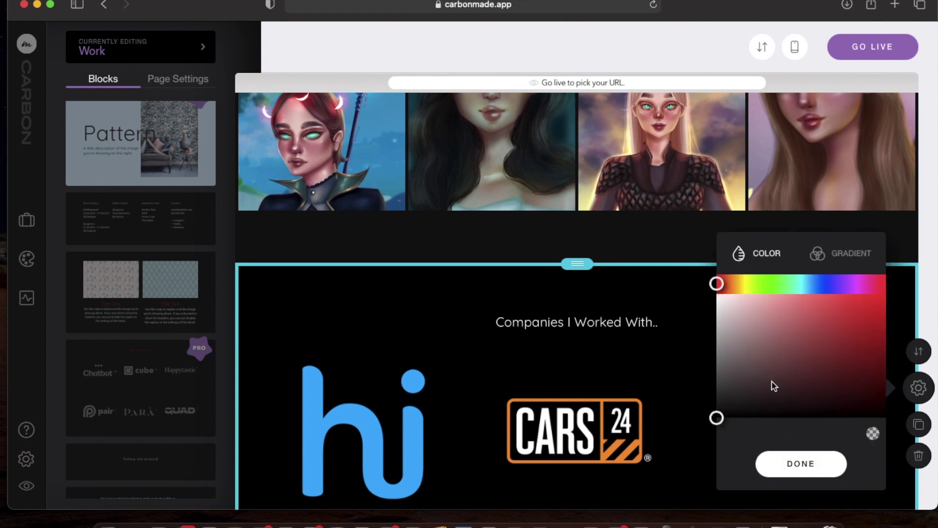
{"action": "left_click", "coordinate": [763, 348]}
{"action": "double_click", "coordinate": [803, 434]}
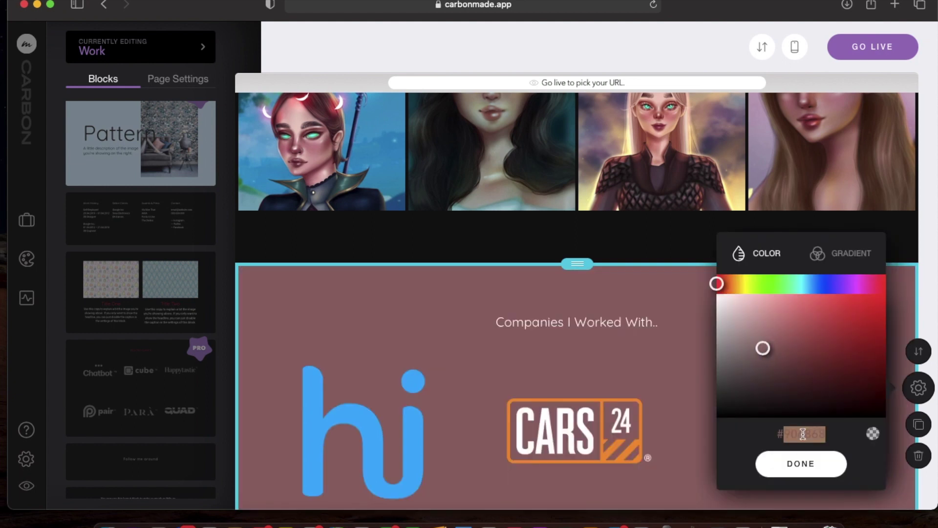
{"action": "key", "text": "BackSpace"}
{"action": "left_click", "coordinate": [802, 463]}
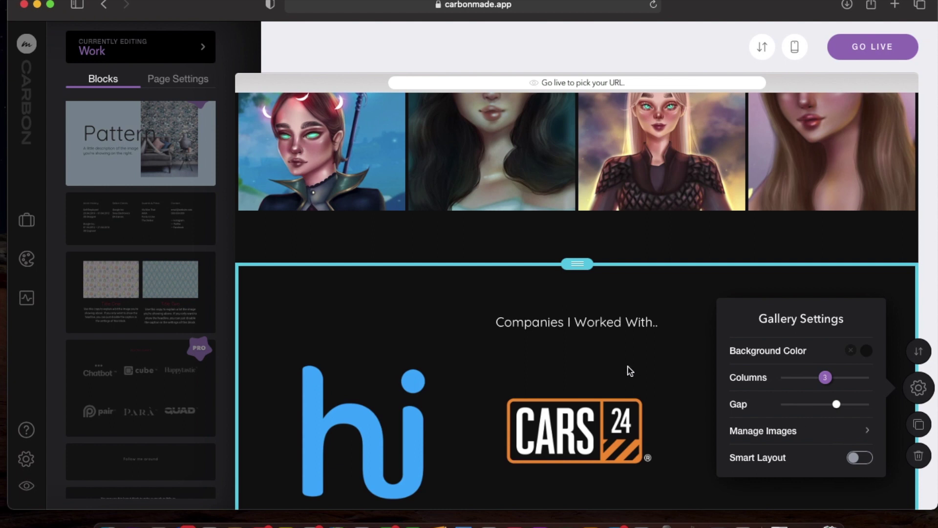
Try 2 columns for the logo gallery, toggle smart layout on and off, then return to 3 columns.
{"action": "scroll", "coordinate": [629, 371], "scroll_direction": "down", "scroll_amount": 3}
{"action": "left_click", "coordinate": [824, 285]}
{"action": "left_click_drag", "start_coordinate": [822, 288], "coordinate": [804, 288]}
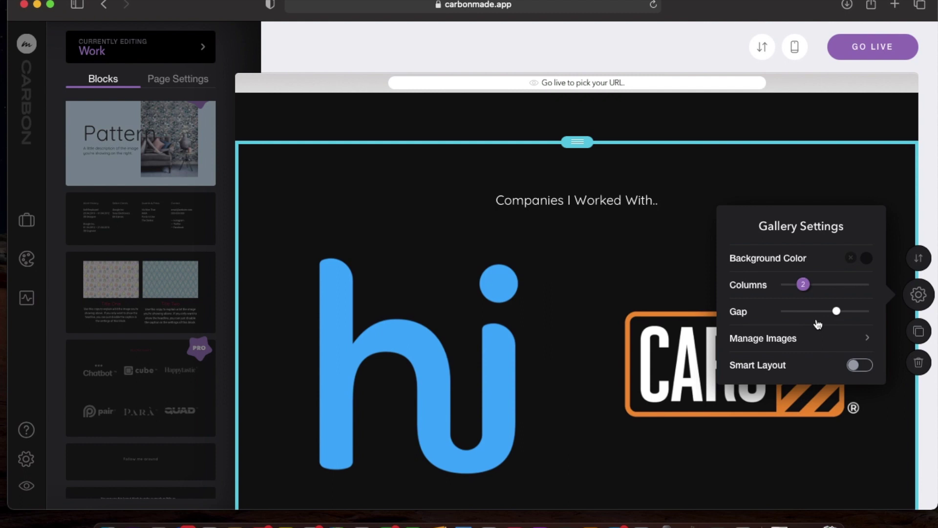
{"action": "left_click", "coordinate": [859, 415]}
{"action": "left_click", "coordinate": [859, 414]}
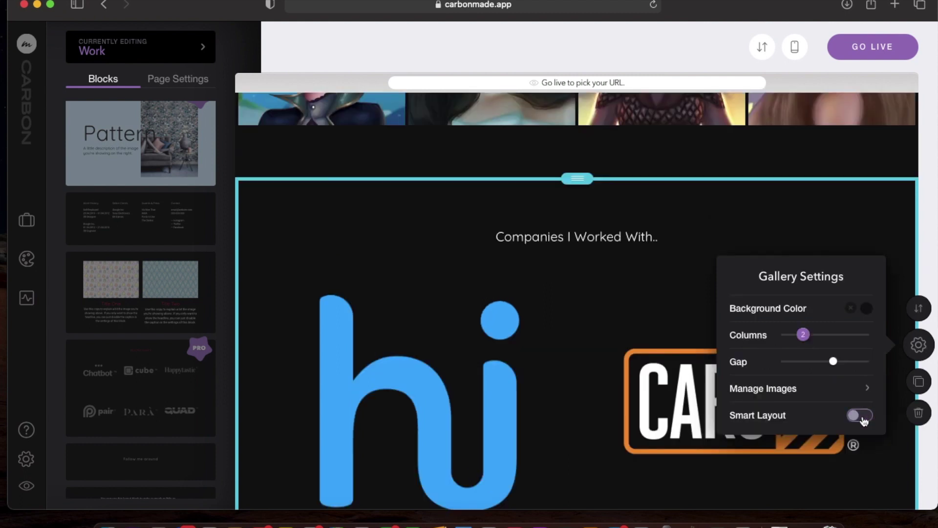
{"action": "left_click_drag", "start_coordinate": [808, 338], "coordinate": [818, 344]}
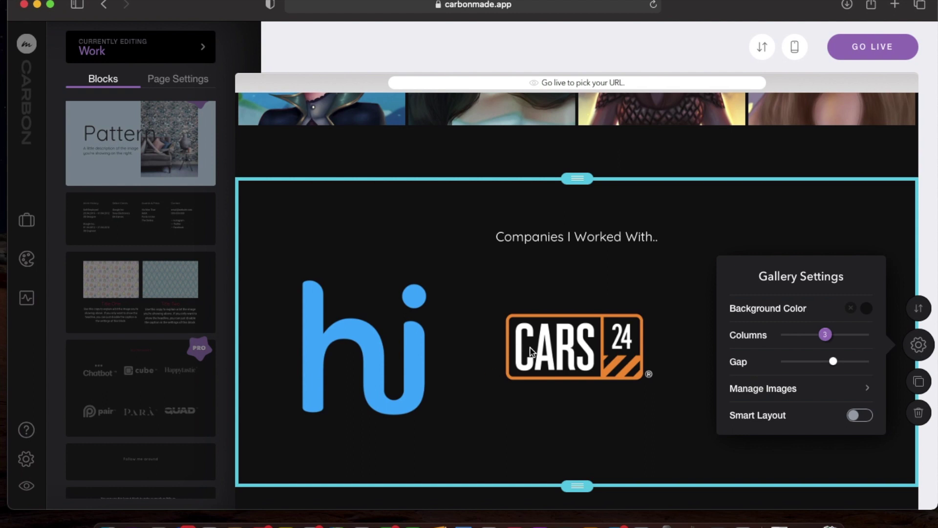
{"action": "left_click", "coordinate": [921, 345]}
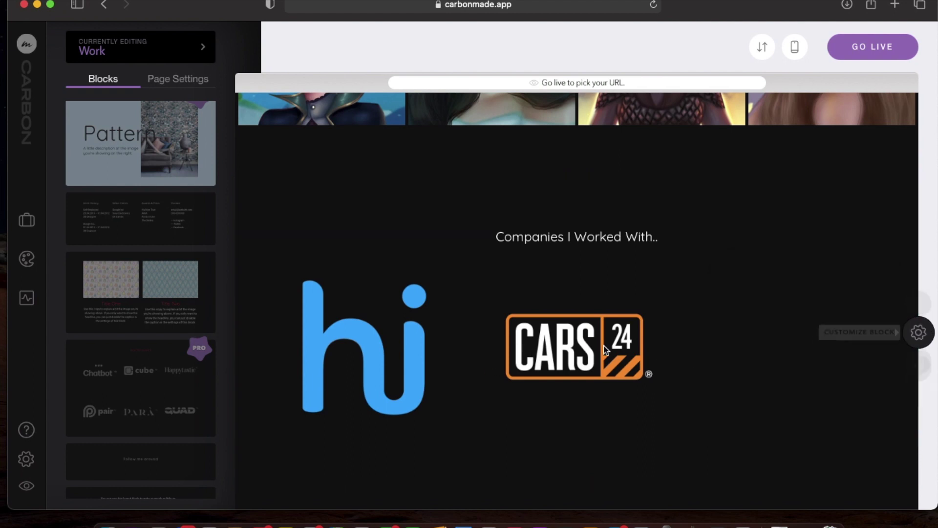
{"action": "scroll", "coordinate": [771, 373], "scroll_direction": "down", "scroll_amount": 10}
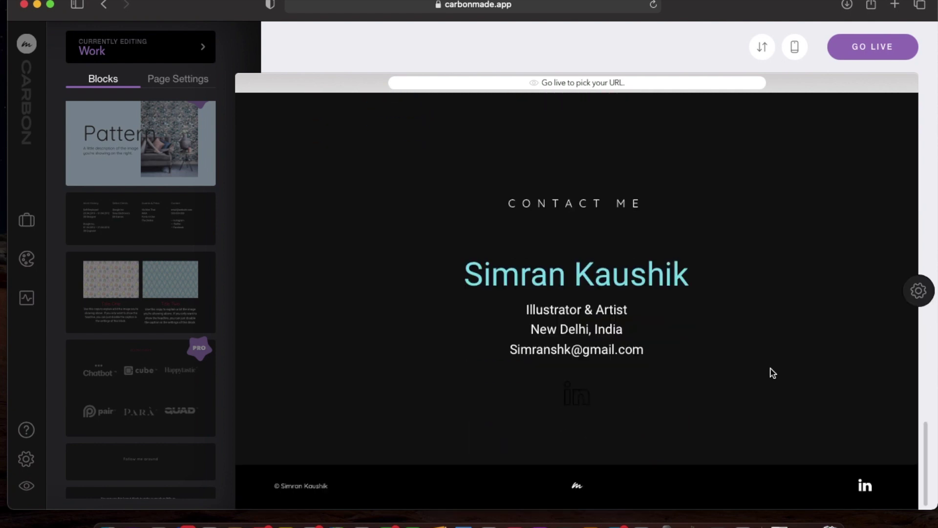
{"action": "scroll", "coordinate": [773, 373], "scroll_direction": "up", "scroll_amount": 5}
{"action": "scroll", "coordinate": [773, 373], "scroll_direction": "up", "scroll_amount": 4}
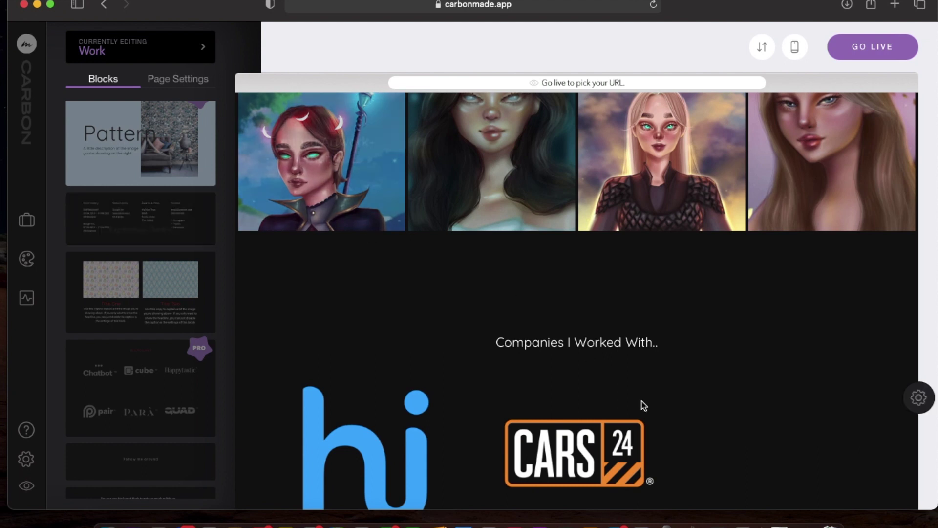
{"action": "scroll", "coordinate": [722, 381], "scroll_direction": "down", "scroll_amount": 6}
{"action": "scroll", "coordinate": [722, 381], "scroll_direction": "down", "scroll_amount": 5}
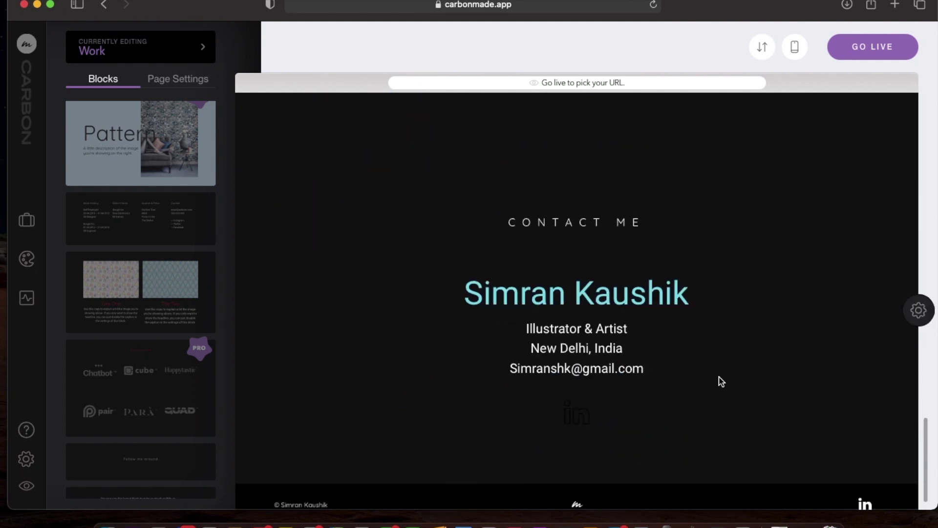
Open the design panel, expand Global Styles, and expand its Site Navigation section.
{"action": "left_click", "coordinate": [27, 259]}
{"action": "scroll", "coordinate": [748, 282], "scroll_direction": "up", "scroll_amount": 20}
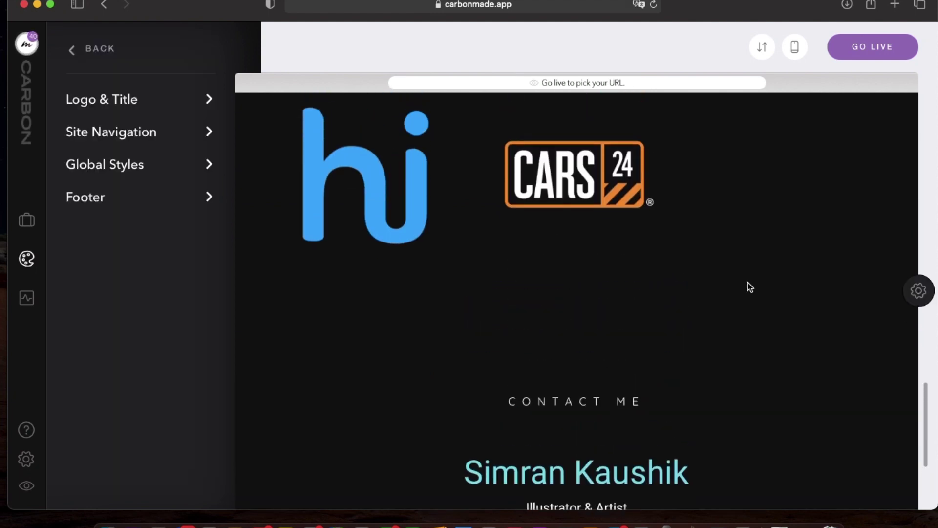
{"action": "scroll", "coordinate": [748, 283], "scroll_direction": "up", "scroll_amount": 10}
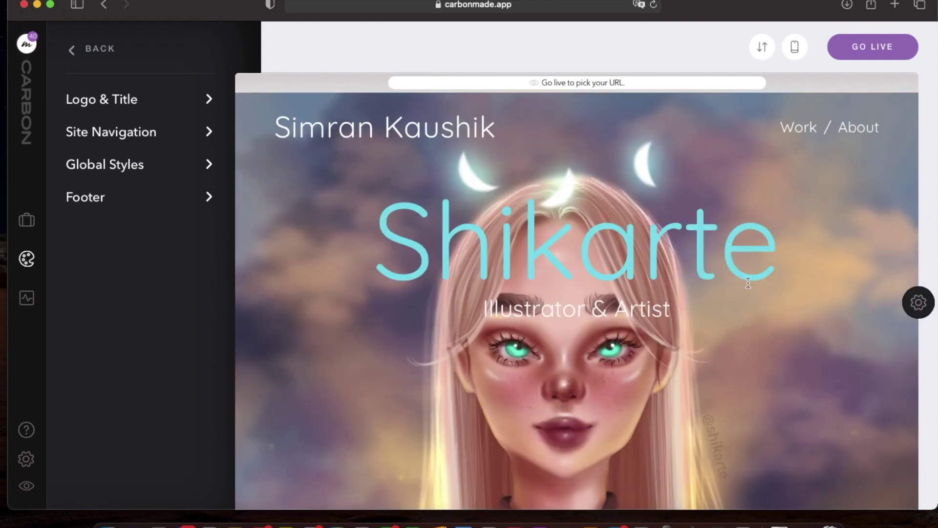
{"action": "scroll", "coordinate": [748, 283], "scroll_direction": "down", "scroll_amount": 10}
{"action": "scroll", "coordinate": [748, 283], "scroll_direction": "down", "scroll_amount": 3}
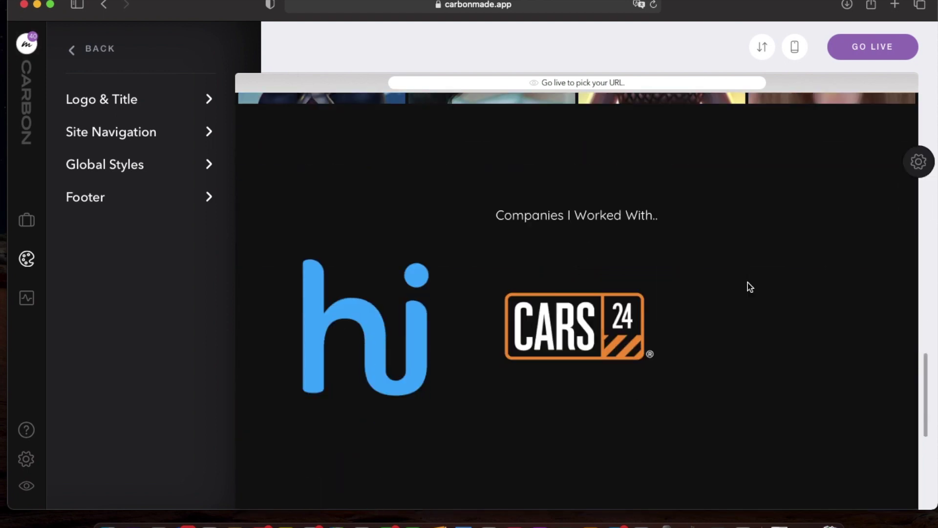
{"action": "scroll", "coordinate": [748, 282], "scroll_direction": "down", "scroll_amount": 5}
{"action": "scroll", "coordinate": [748, 283], "scroll_direction": "up", "scroll_amount": 15}
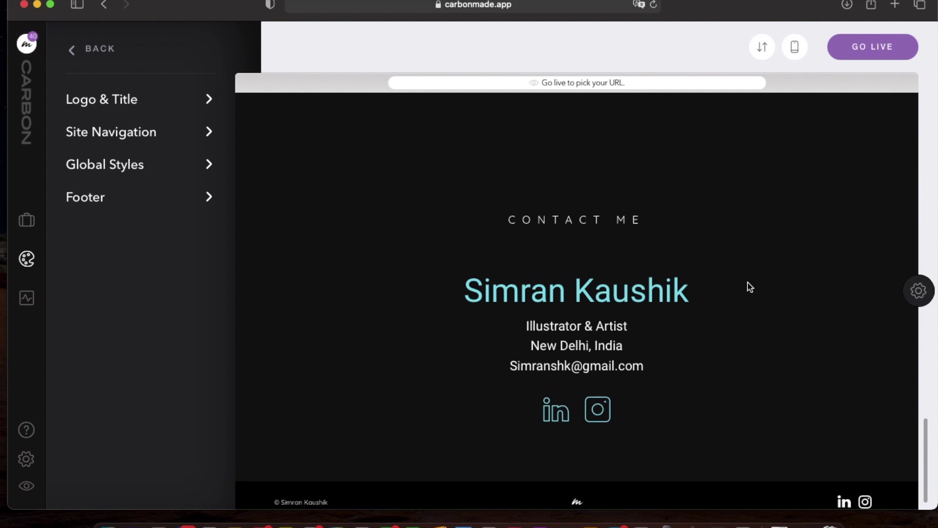
{"action": "scroll", "coordinate": [748, 282], "scroll_direction": "up", "scroll_amount": 3}
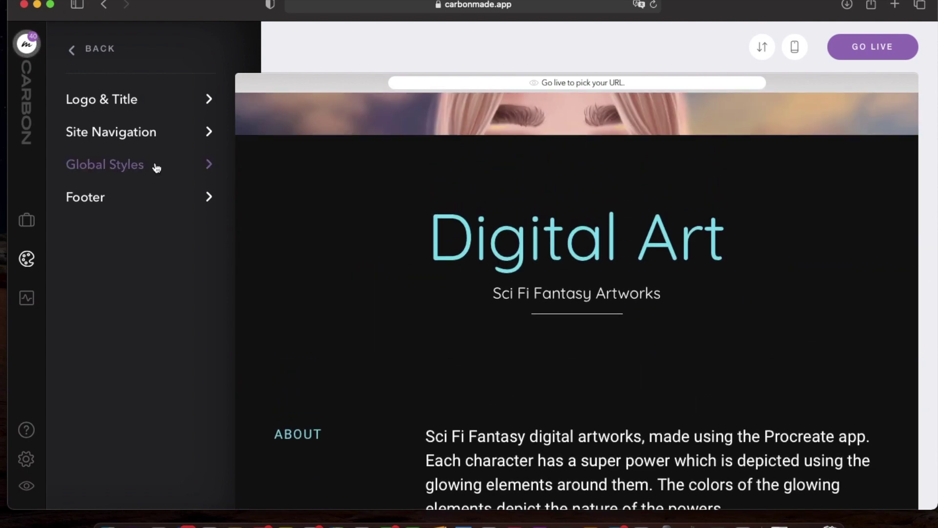
{"action": "left_click", "coordinate": [209, 169]}
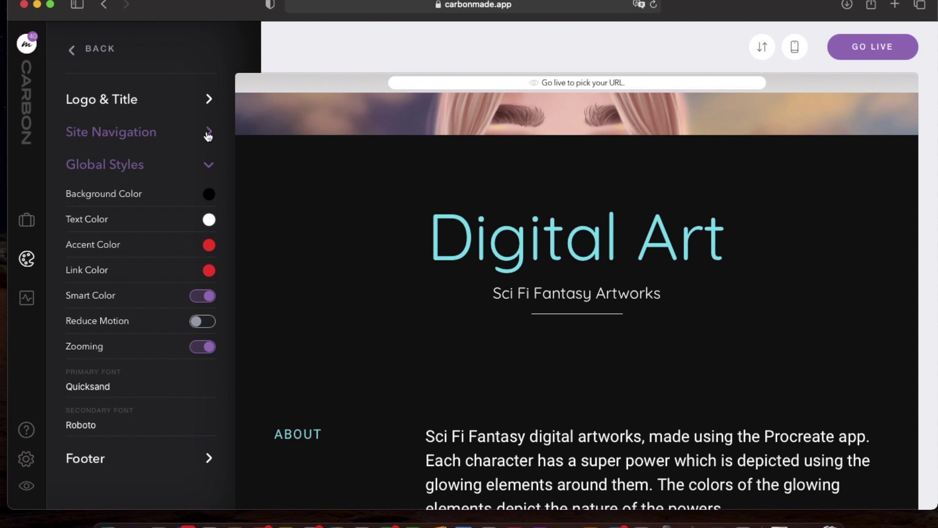
{"action": "left_click", "coordinate": [208, 136]}
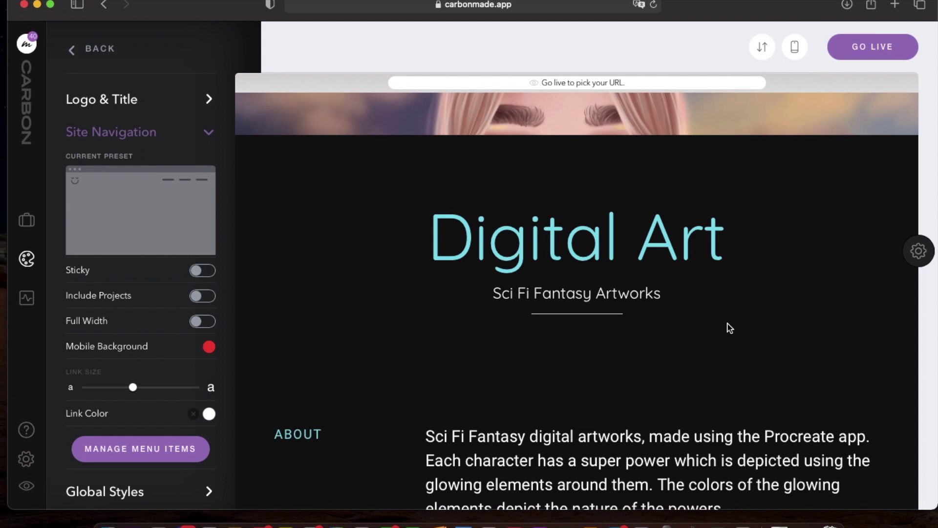
Preview the Four Corners navigation layout and discard it.
{"action": "scroll", "coordinate": [727, 327], "scroll_direction": "up", "scroll_amount": 5}
{"action": "mouse_move", "coordinate": [172, 211]}
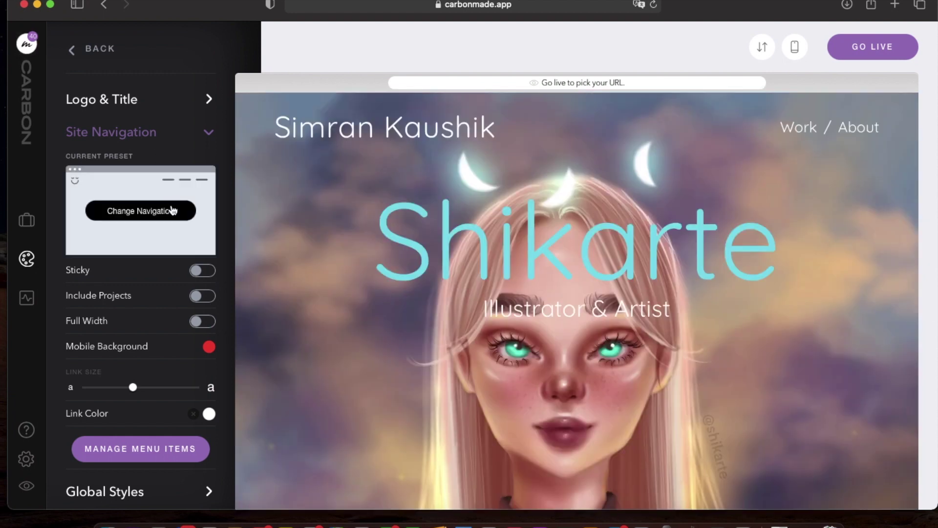
{"action": "left_click", "coordinate": [173, 210]}
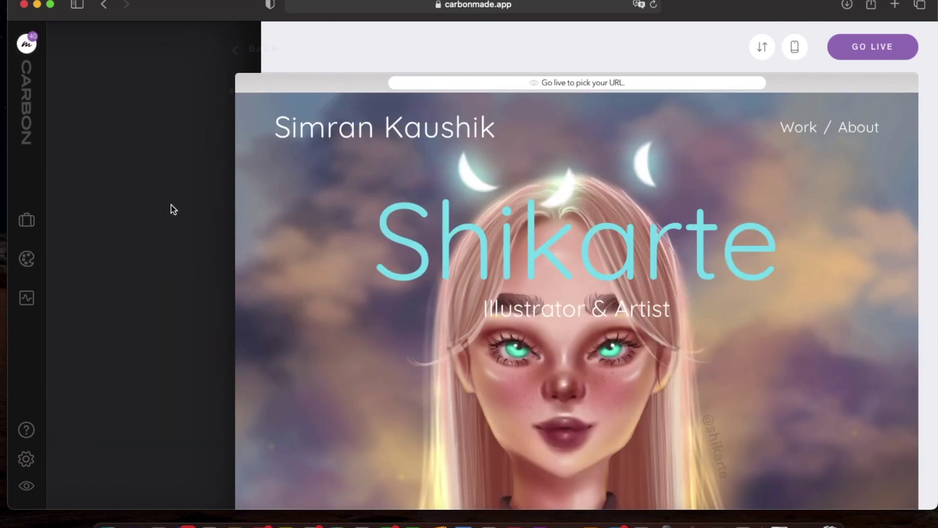
{"action": "scroll", "coordinate": [182, 360], "scroll_direction": "down", "scroll_amount": 2}
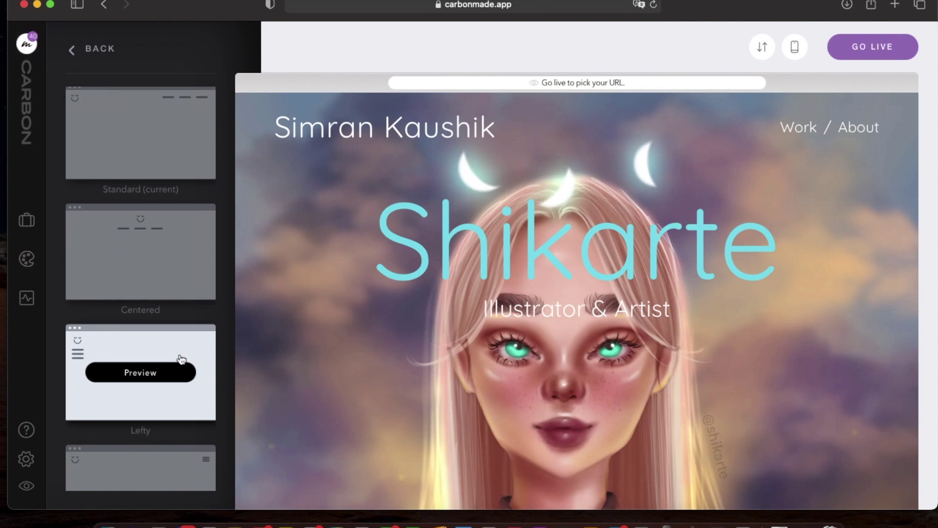
{"action": "scroll", "coordinate": [180, 358], "scroll_direction": "down", "scroll_amount": 12}
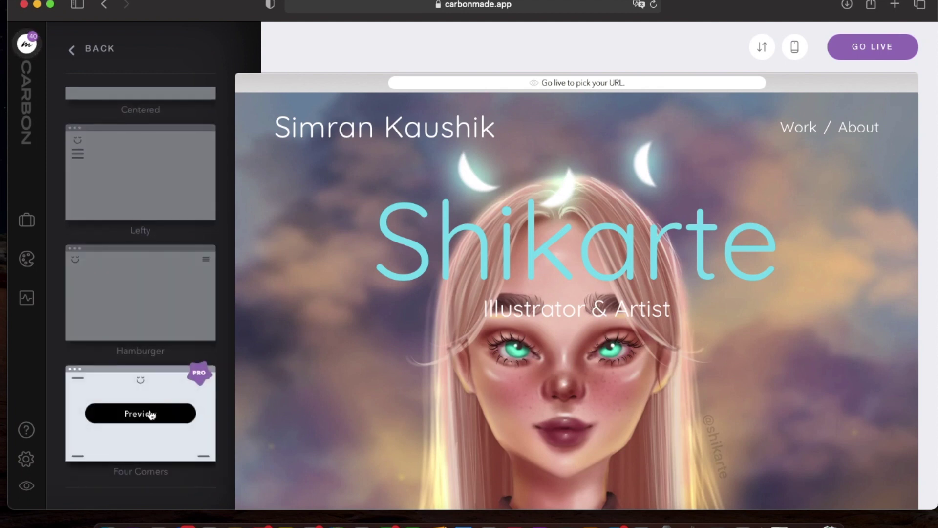
{"action": "left_click", "coordinate": [149, 413]}
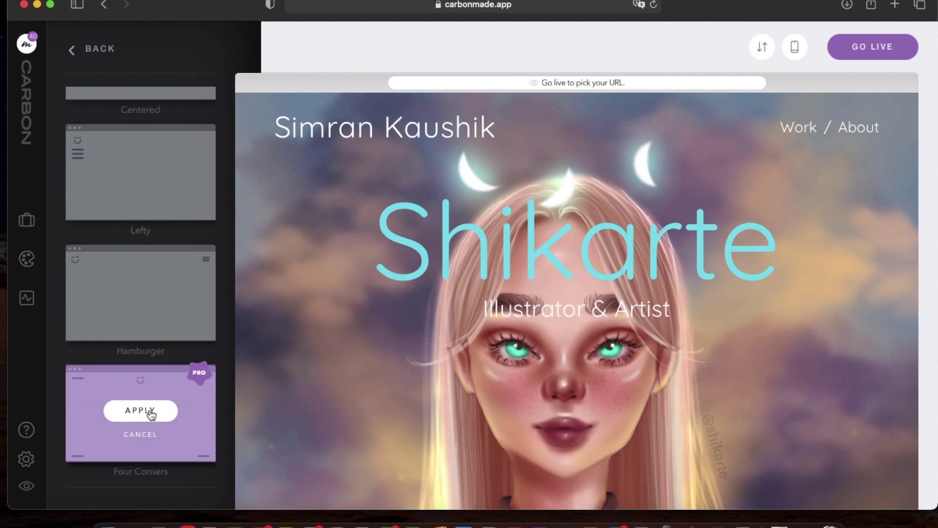
{"action": "left_click", "coordinate": [163, 443]}
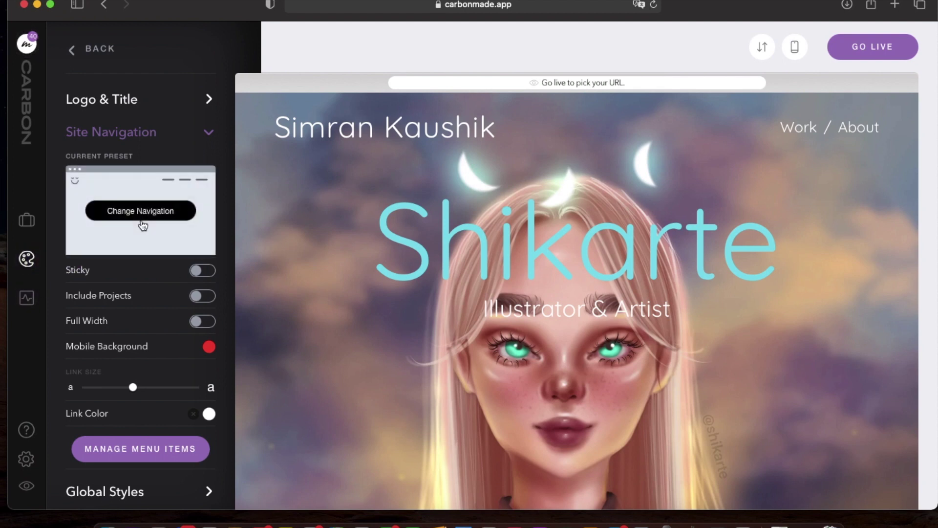
Preview the Lefty layout, then preview and apply the Hamburger navigation layout.
{"action": "left_click", "coordinate": [141, 210]}
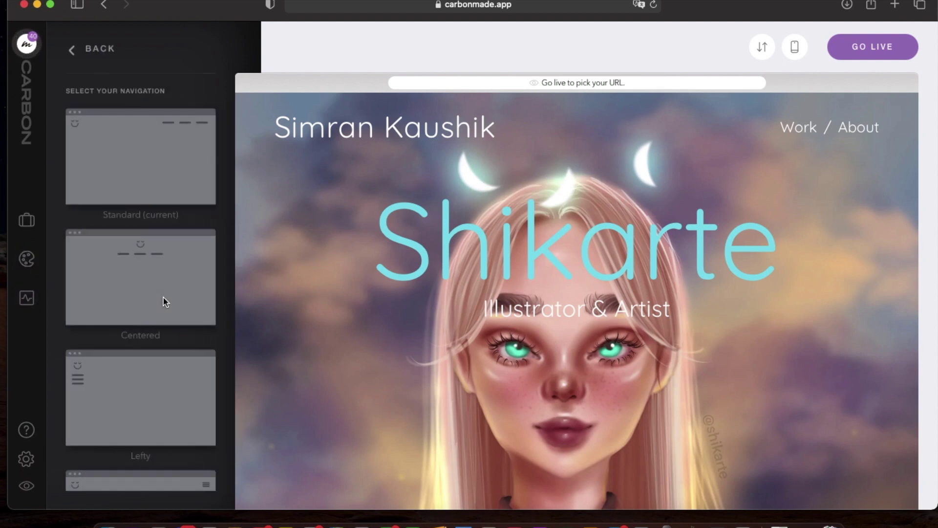
{"action": "scroll", "coordinate": [166, 302], "scroll_direction": "down", "scroll_amount": 1}
{"action": "left_click", "coordinate": [114, 375]}
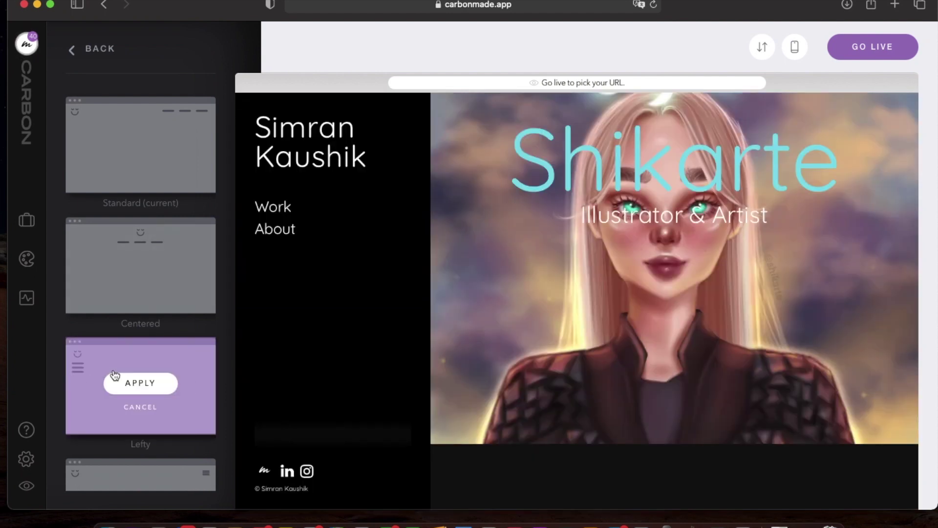
{"action": "scroll", "coordinate": [114, 375], "scroll_direction": "down", "scroll_amount": 3}
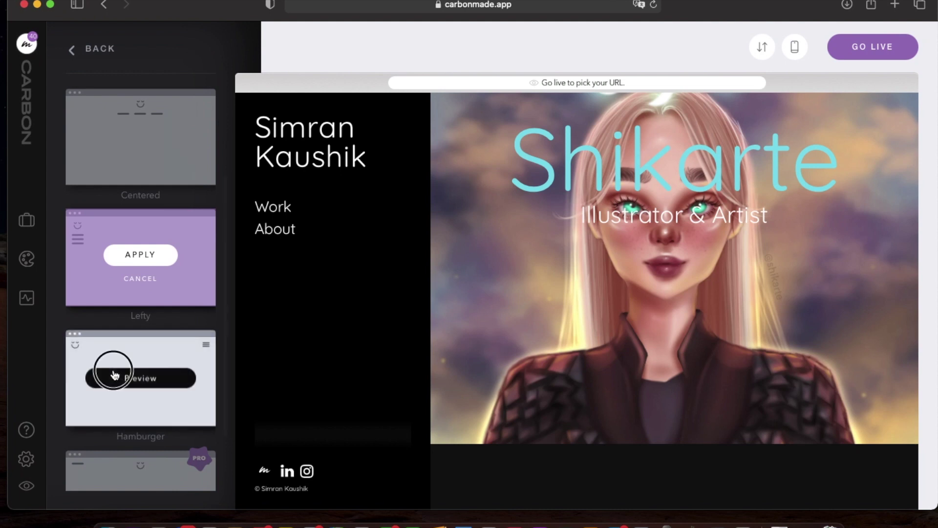
{"action": "left_click", "coordinate": [121, 372]}
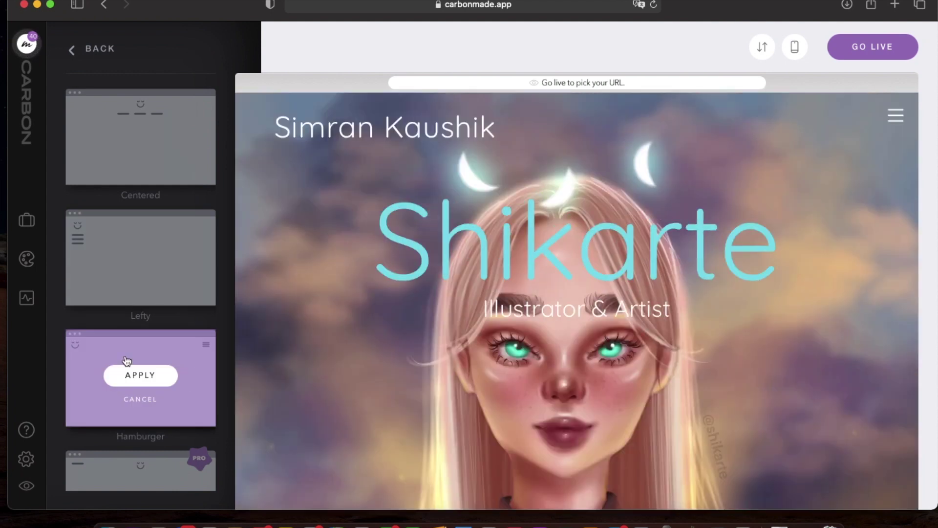
{"action": "left_click", "coordinate": [143, 375]}
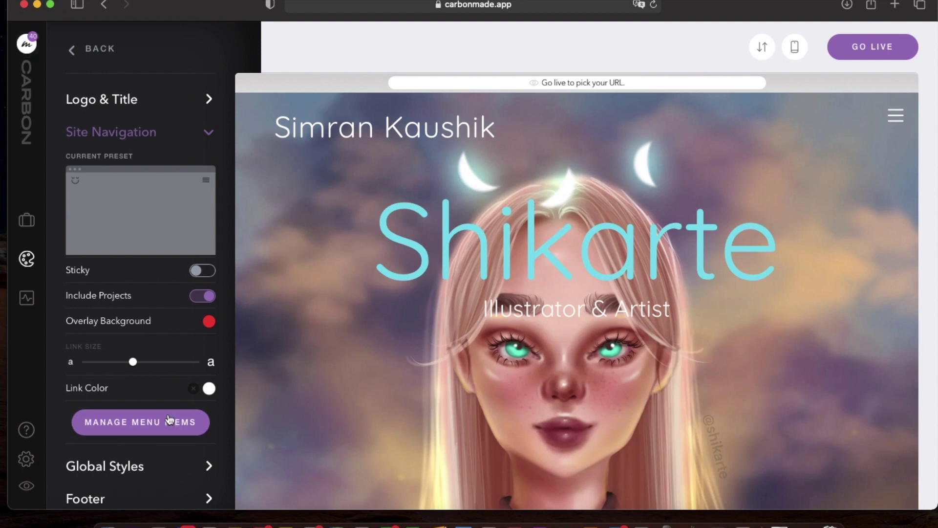
Review the Work and About menu pages, then expand the Logo & Title settings.
{"action": "left_click", "coordinate": [146, 421]}
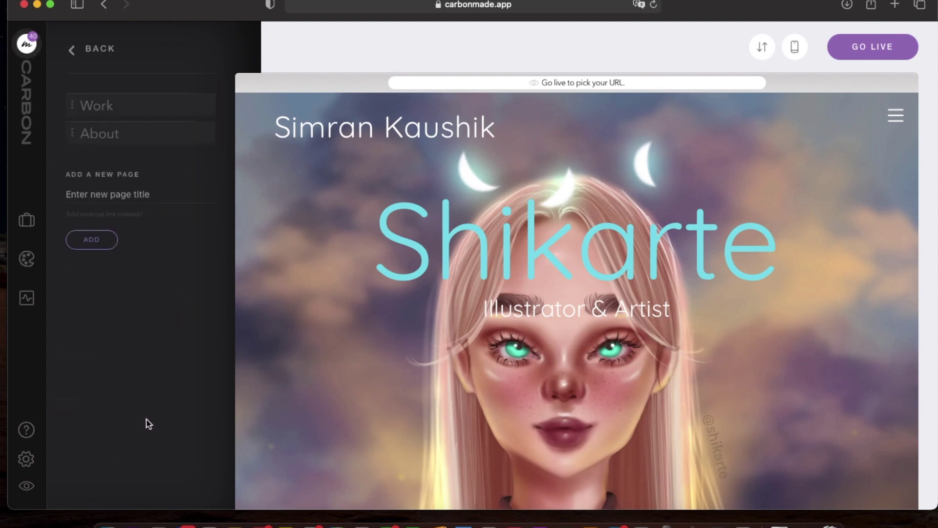
{"action": "mouse_move", "coordinate": [144, 126]}
{"action": "left_click", "coordinate": [73, 48]}
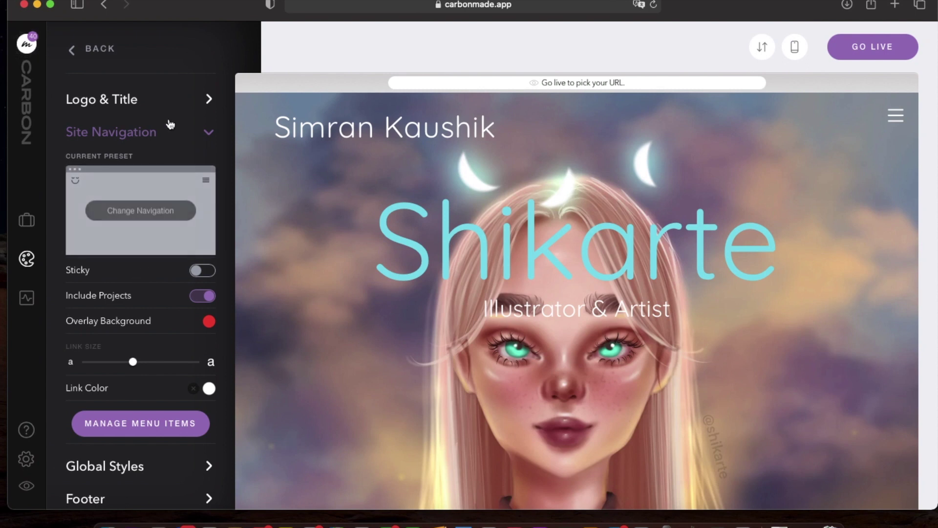
{"action": "left_click", "coordinate": [208, 100]}
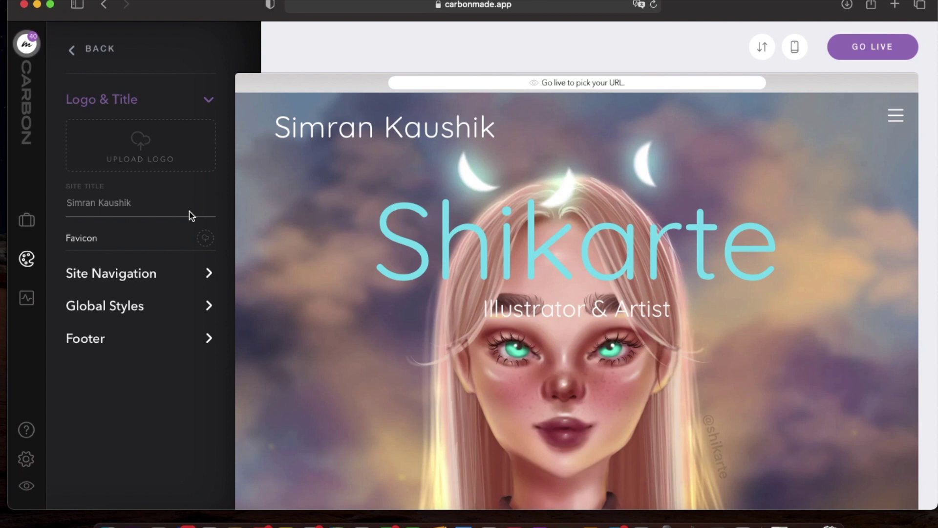
Replace the owner's name in the Site Title field with 'Shikarte'.
{"action": "left_click", "coordinate": [120, 203]}
{"action": "triple_click", "coordinate": [120, 202]}
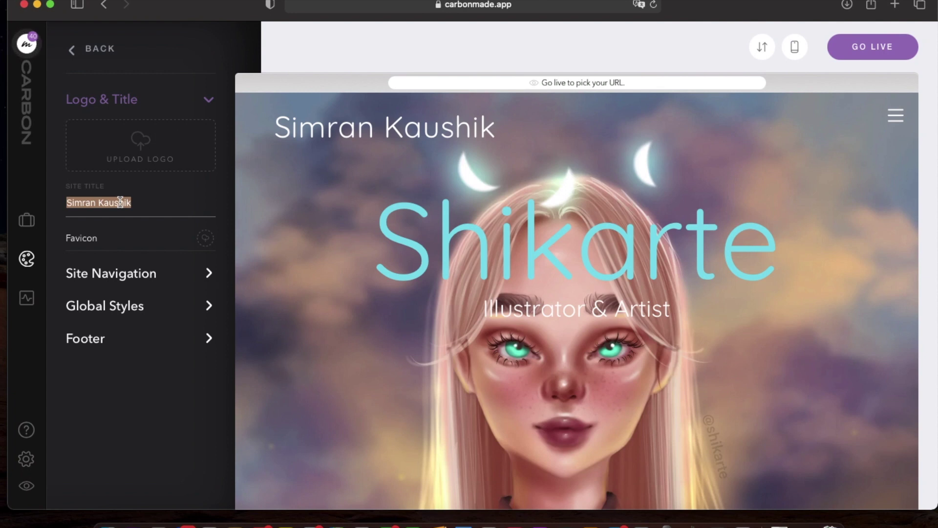
{"action": "type", "text": "Shikarte"}
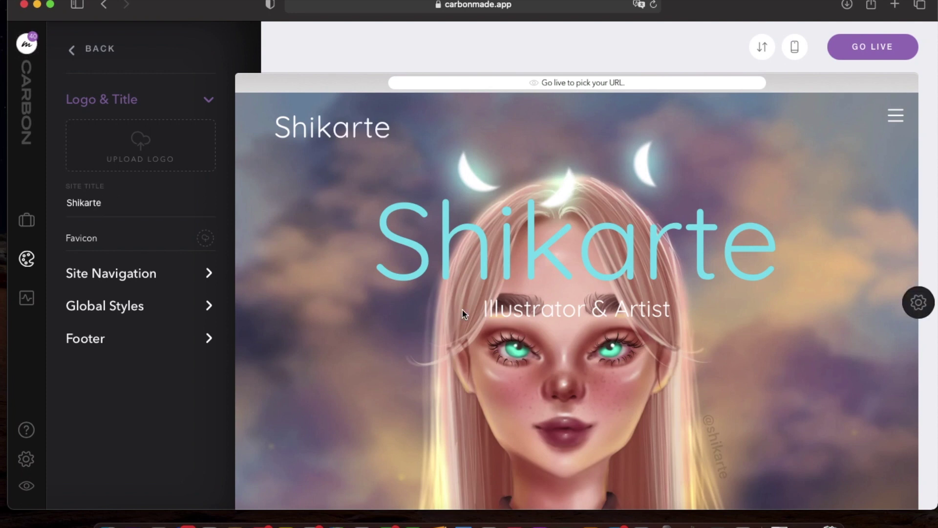
Replace the hero heading text with the artist's first name, correcting a typo.
{"action": "left_click", "coordinate": [465, 264]}
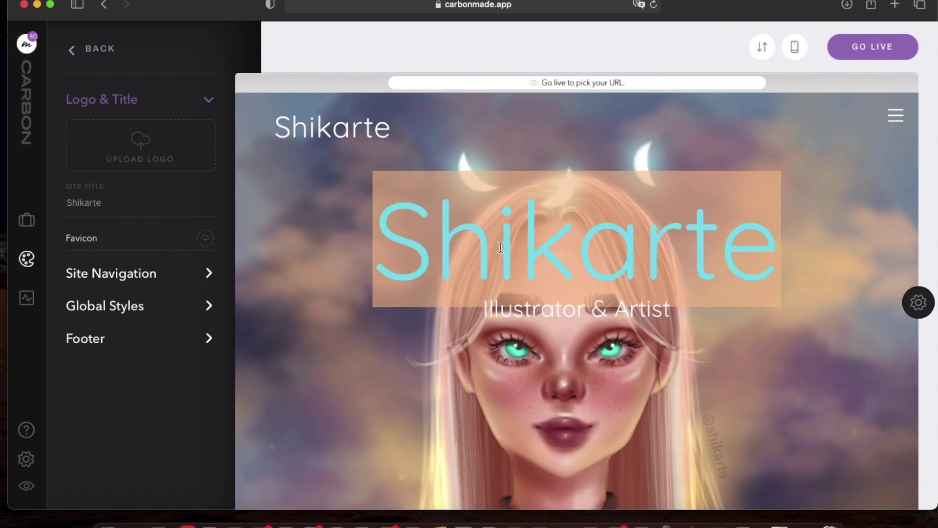
{"action": "key", "text": "BackSpace"}
{"action": "type", "text": "imra"}
{"action": "key", "text": "BackSpace"}
{"action": "key", "text": "BackSpace"}
{"action": "key", "text": "BackSpace"}
{"action": "key", "text": "BackSpace"}
{"action": "type", "text": "Sim"}
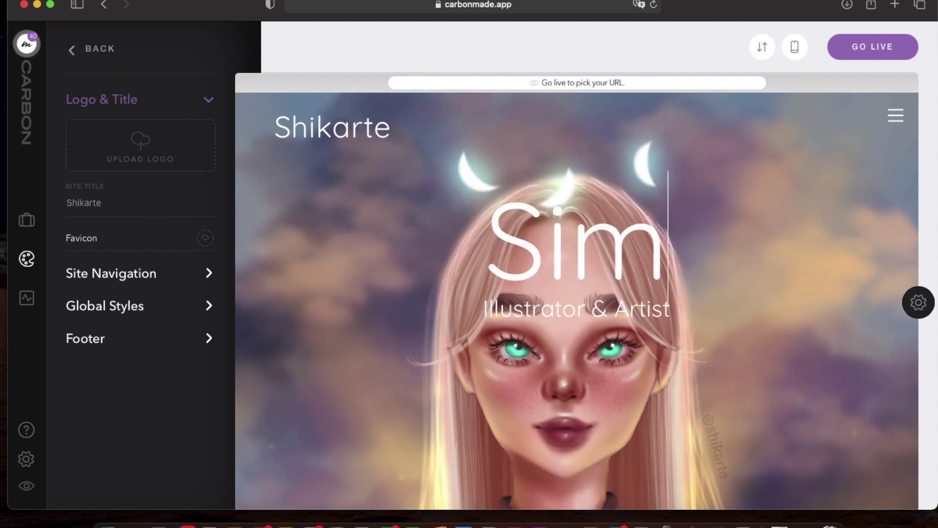
{"action": "type", "text": "ran"}
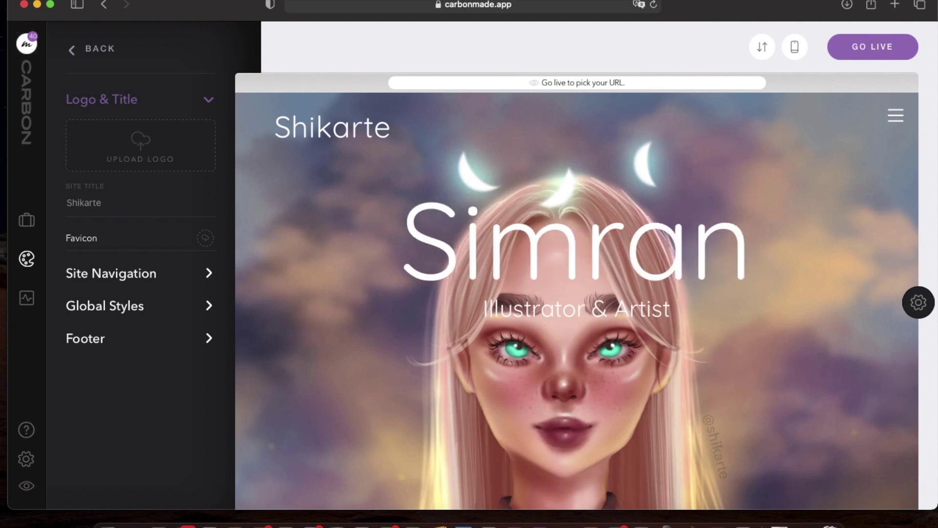
Set the hero heading colour to cyan #82dfec and finish editing.
{"action": "scroll", "coordinate": [474, 216], "scroll_direction": "down", "scroll_amount": 10}
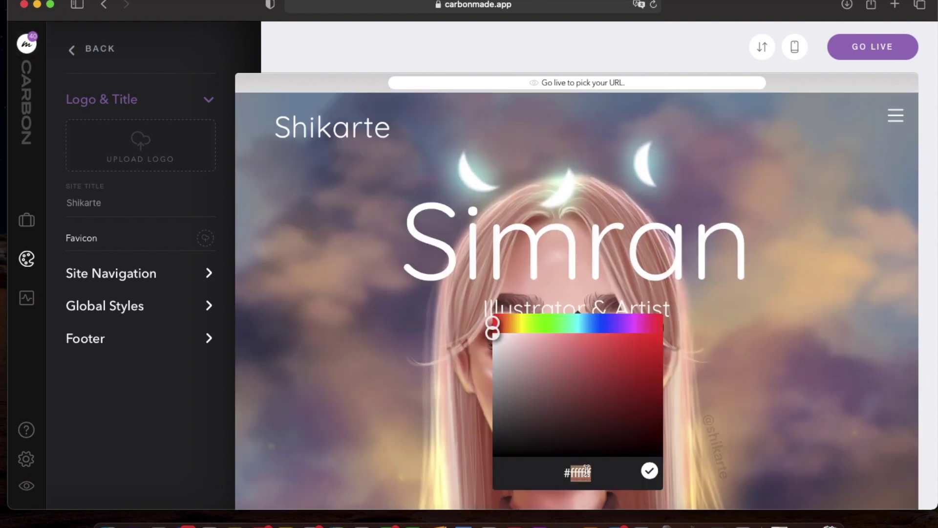
{"action": "type", "text": "#82dfec"}
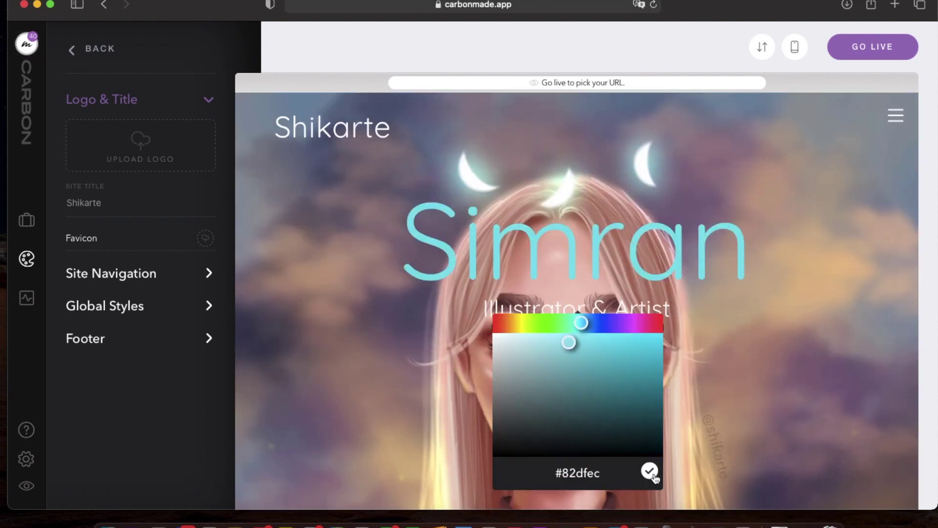
{"action": "left_click", "coordinate": [649, 471]}
{"action": "left_click", "coordinate": [157, 420]}
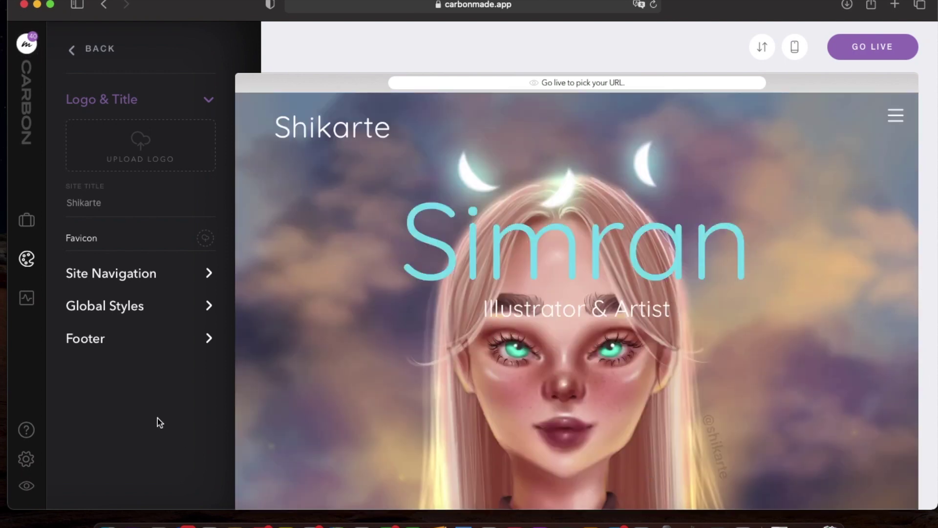
{"action": "scroll", "coordinate": [514, 347], "scroll_direction": "down", "scroll_amount": 10}
{"action": "scroll", "coordinate": [515, 352], "scroll_direction": "down", "scroll_amount": 15}
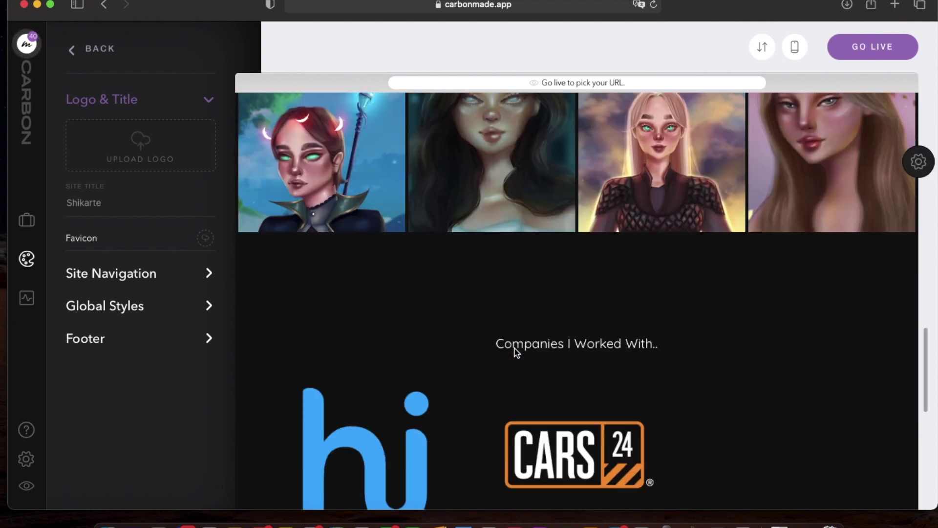
{"action": "scroll", "coordinate": [514, 351], "scroll_direction": "down", "scroll_amount": 3}
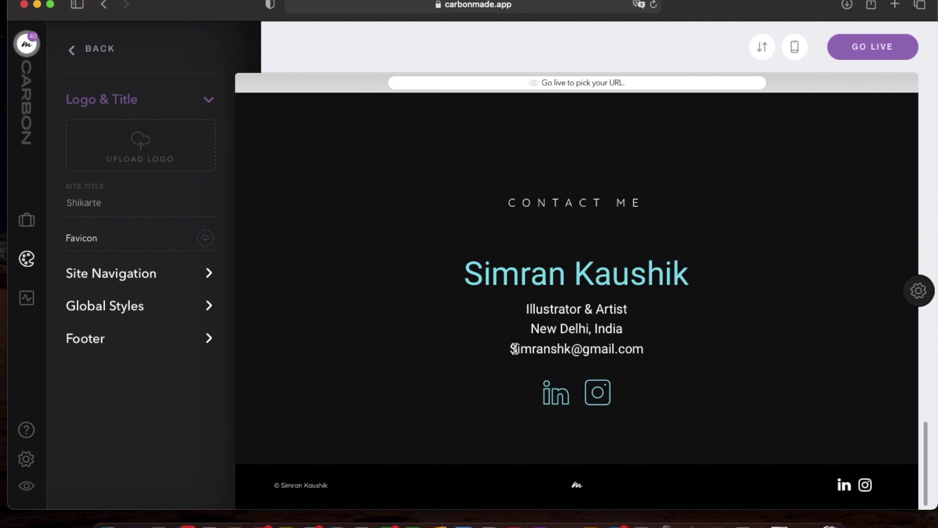
{"action": "scroll", "coordinate": [514, 351], "scroll_direction": "up", "scroll_amount": 20}
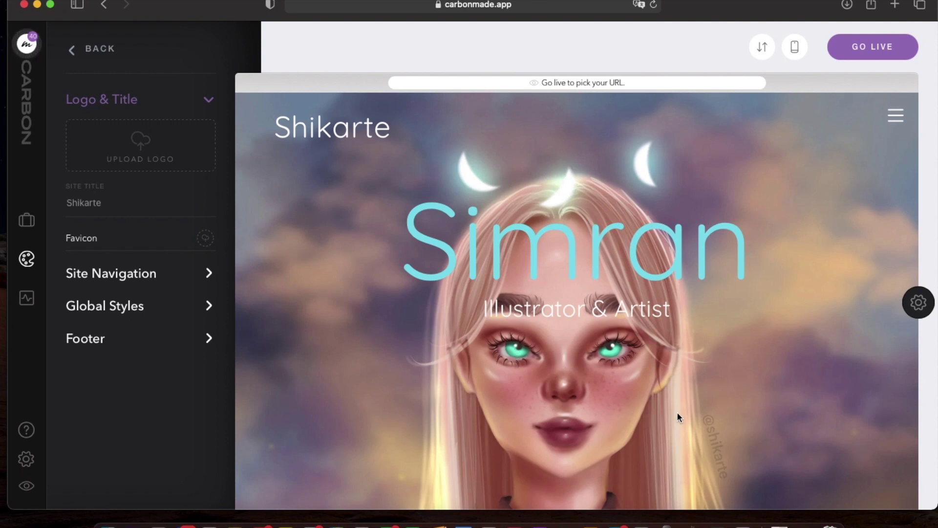
{"action": "scroll", "coordinate": [731, 302], "scroll_direction": "down", "scroll_amount": 3}
{"action": "left_click", "coordinate": [27, 299]}
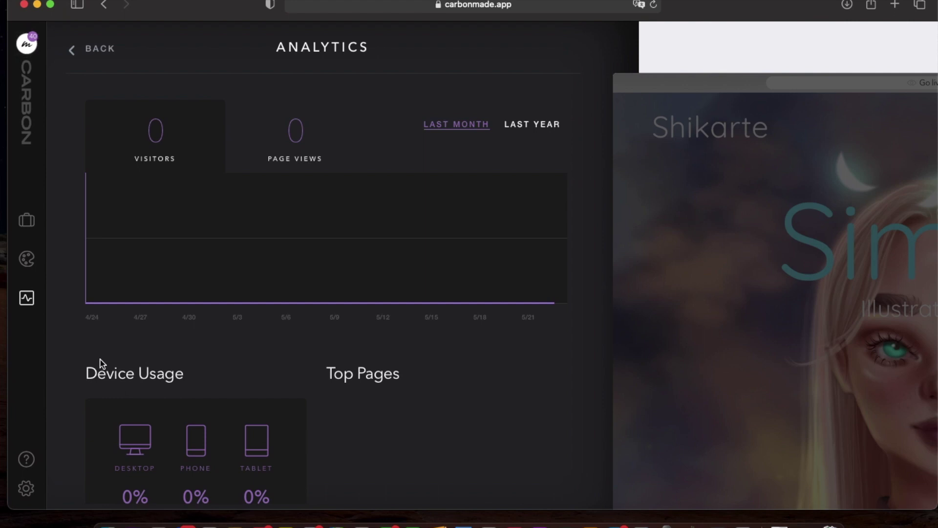
Scroll the analytics stats (0 visitors, 0 page views), then return to the page editor.
{"action": "scroll", "coordinate": [346, 356], "scroll_direction": "down", "scroll_amount": 2}
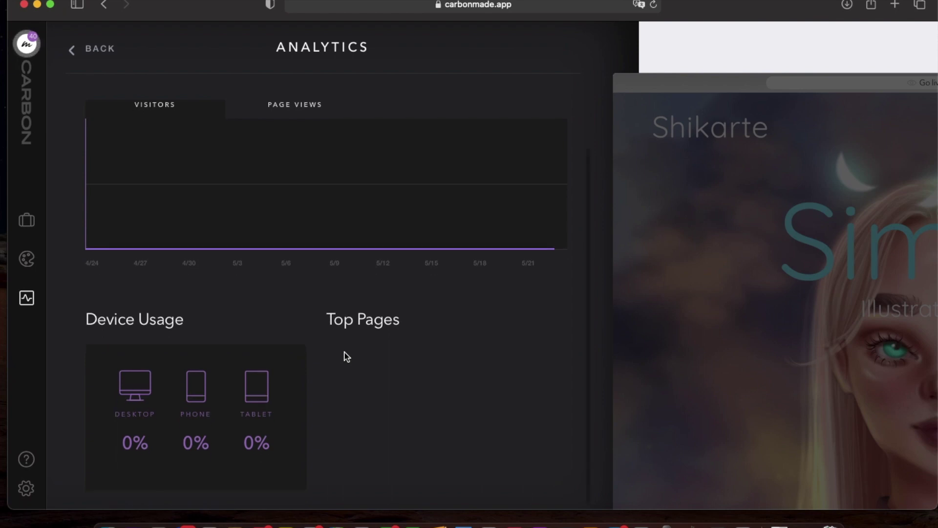
{"action": "scroll", "coordinate": [346, 357], "scroll_direction": "up", "scroll_amount": 2}
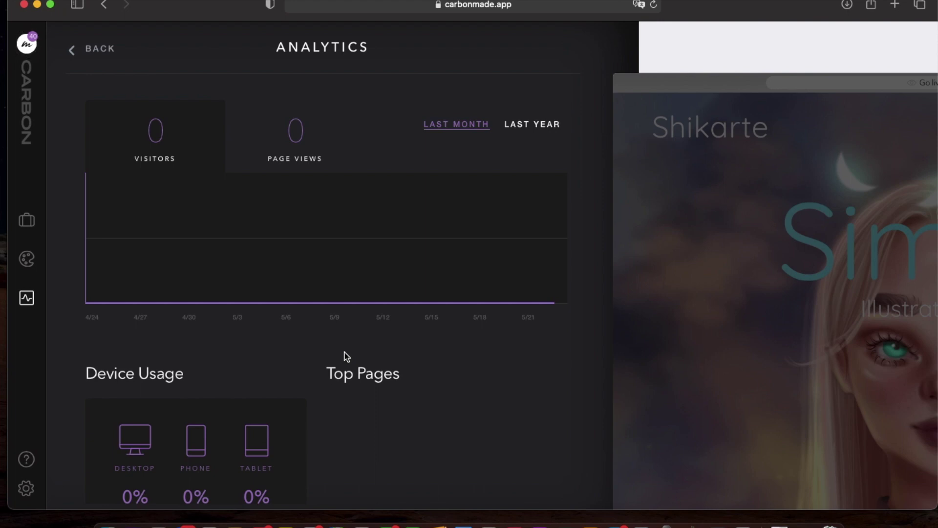
{"action": "left_click", "coordinate": [712, 265]}
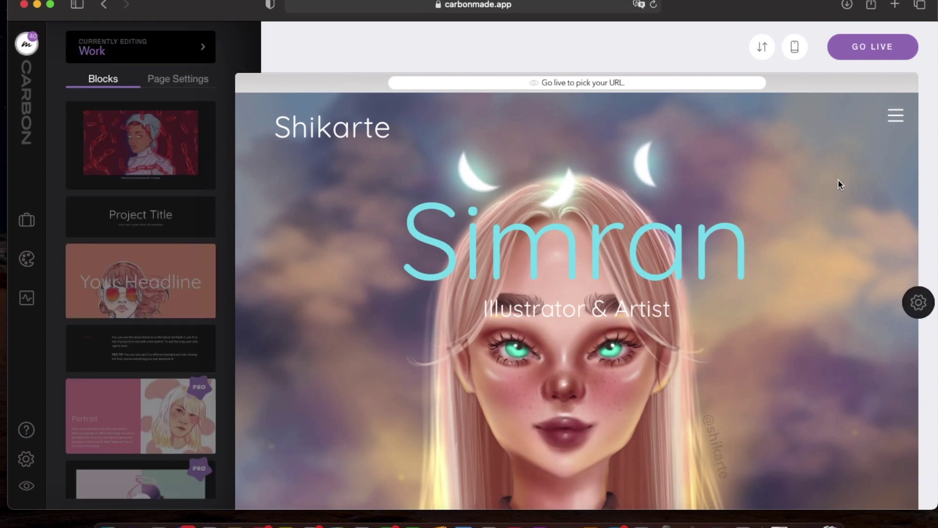
Switch to the phone preview and scroll through the stacked Digital Art heading, About text and artworks.
{"action": "left_click", "coordinate": [793, 51]}
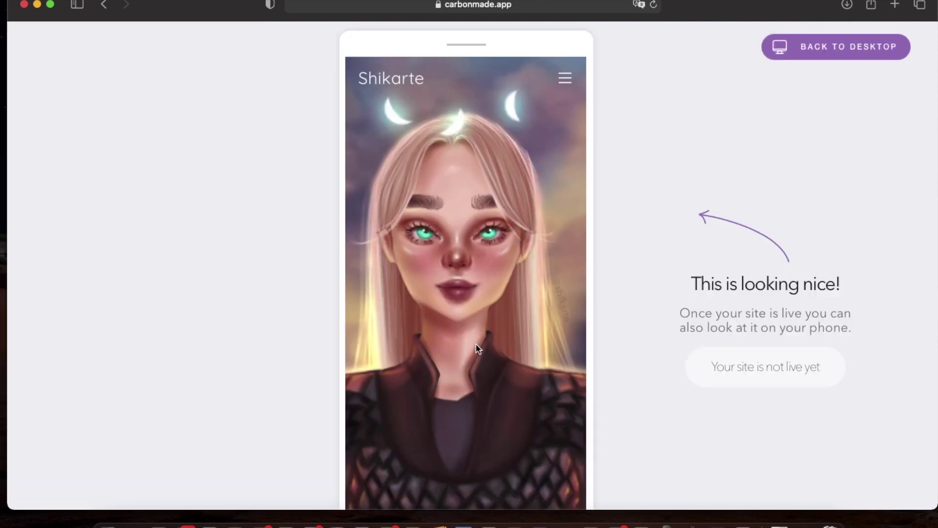
{"action": "scroll", "coordinate": [457, 321], "scroll_direction": "down", "scroll_amount": 5}
{"action": "scroll", "coordinate": [457, 322], "scroll_direction": "down", "scroll_amount": 10}
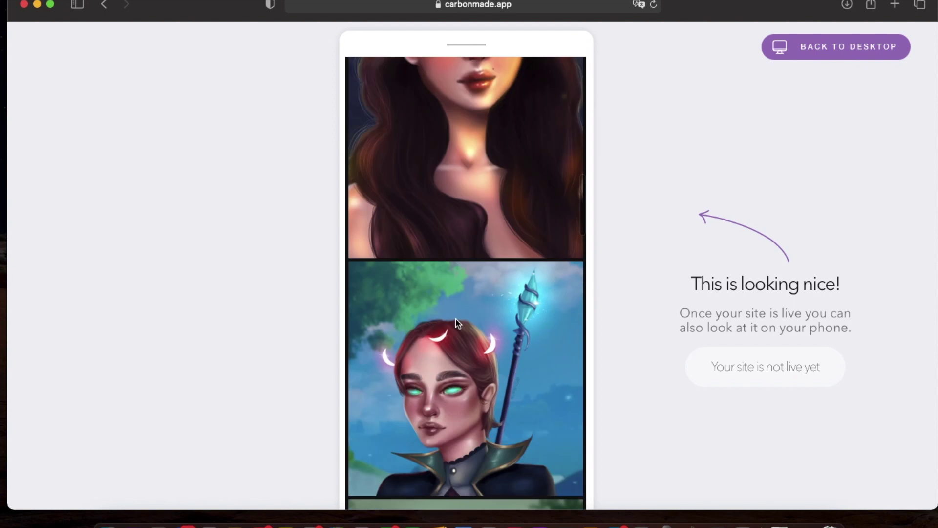
{"action": "scroll", "coordinate": [457, 327], "scroll_direction": "up", "scroll_amount": 10}
{"action": "scroll", "coordinate": [457, 322], "scroll_direction": "down", "scroll_amount": 15}
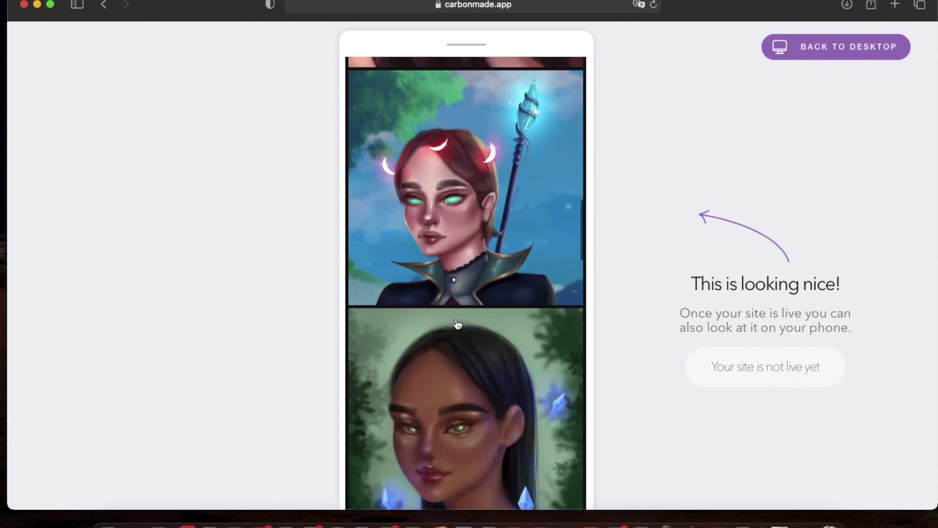
{"action": "scroll", "coordinate": [457, 324], "scroll_direction": "down", "scroll_amount": 15}
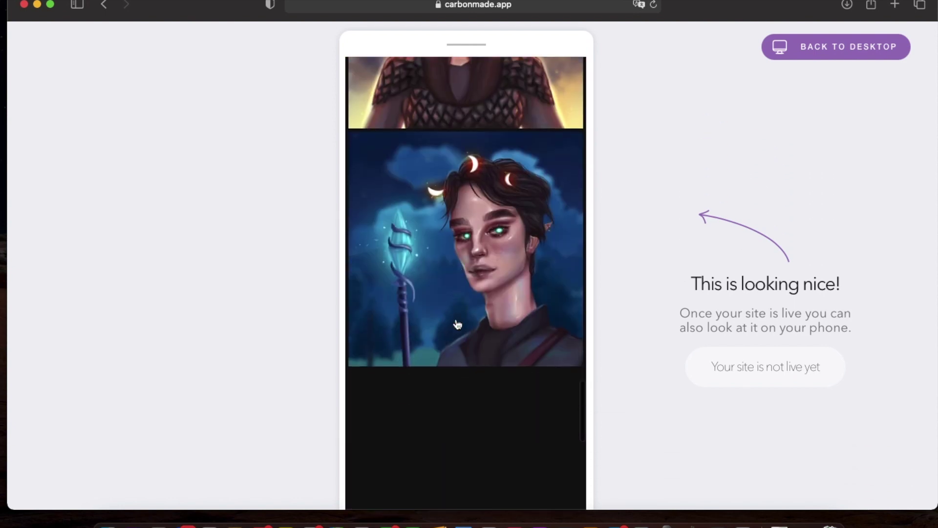
{"action": "scroll", "coordinate": [457, 322], "scroll_direction": "down", "scroll_amount": 5}
{"action": "scroll", "coordinate": [456, 320], "scroll_direction": "up", "scroll_amount": 10}
{"action": "scroll", "coordinate": [457, 321], "scroll_direction": "down", "scroll_amount": 8}
{"action": "scroll", "coordinate": [457, 323], "scroll_direction": "up", "scroll_amount": 10}
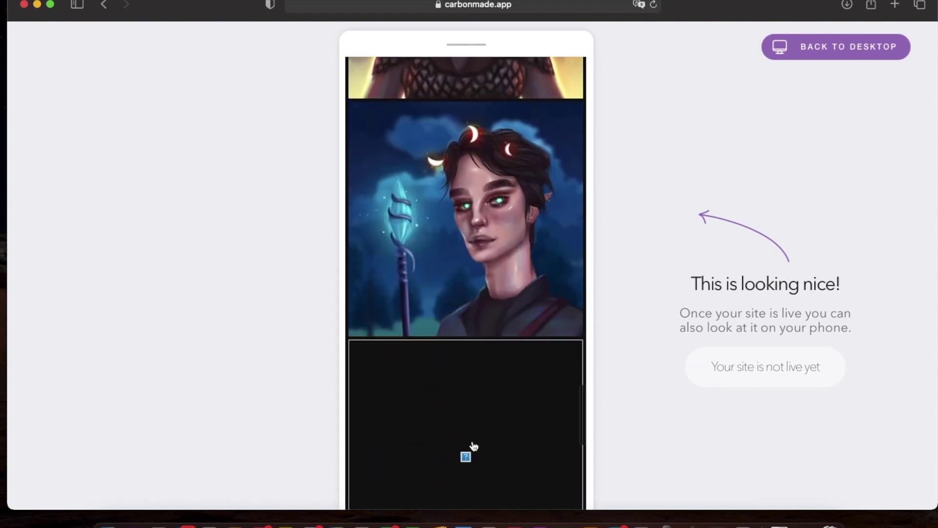
{"action": "scroll", "coordinate": [474, 445], "scroll_direction": "down", "scroll_amount": 3}
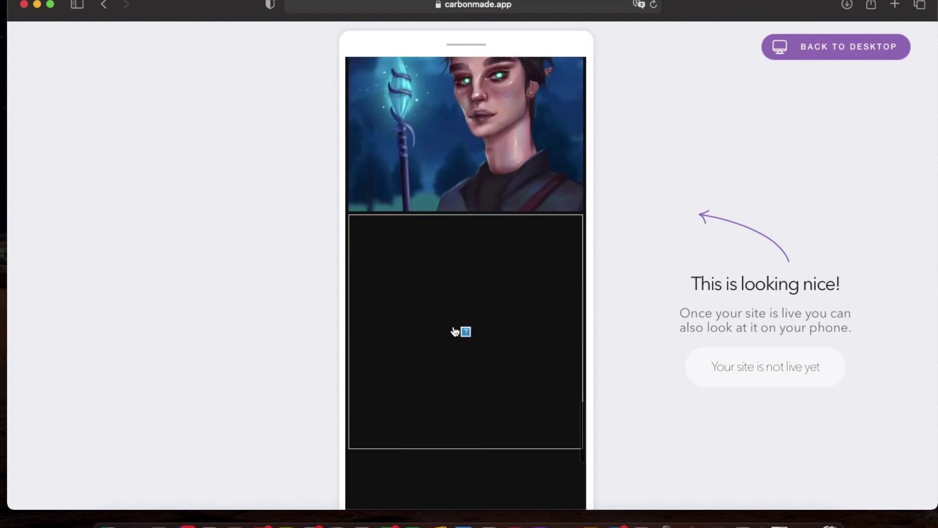
{"action": "scroll", "coordinate": [455, 330], "scroll_direction": "down", "scroll_amount": 6}
{"action": "scroll", "coordinate": [455, 330], "scroll_direction": "down", "scroll_amount": 3}
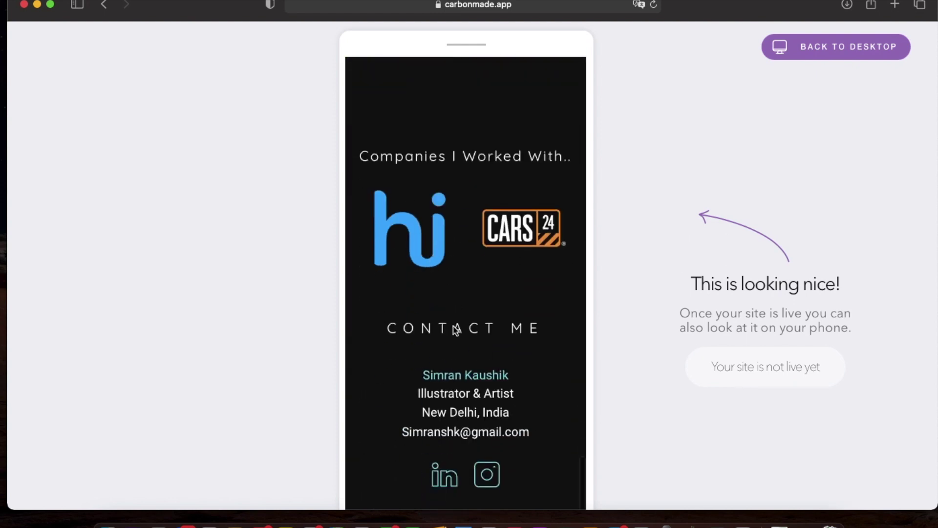
{"action": "scroll", "coordinate": [455, 325], "scroll_direction": "down", "scroll_amount": 2}
{"action": "scroll", "coordinate": [454, 326], "scroll_direction": "up", "scroll_amount": 8}
{"action": "scroll", "coordinate": [453, 326], "scroll_direction": "up", "scroll_amount": 8}
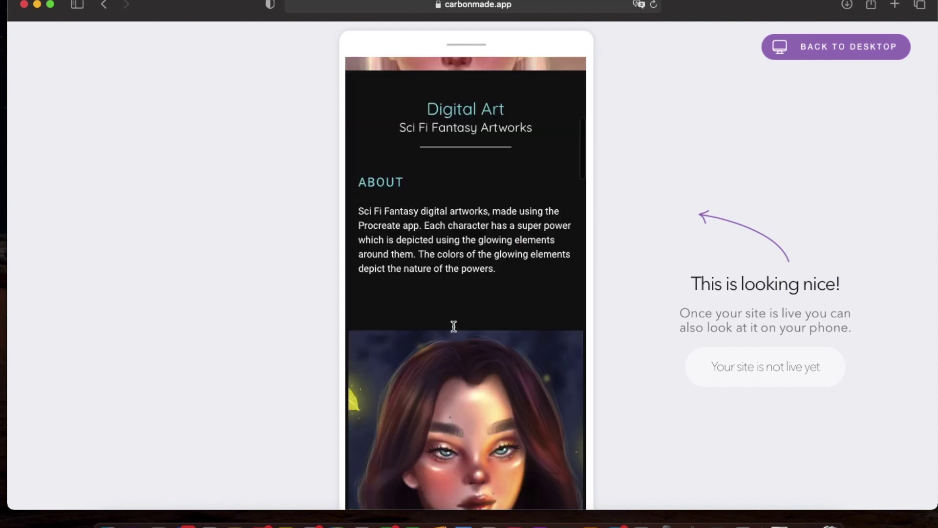
Return to the desktop editor and briefly check the portfolio projects list.
{"action": "left_click", "coordinate": [837, 49]}
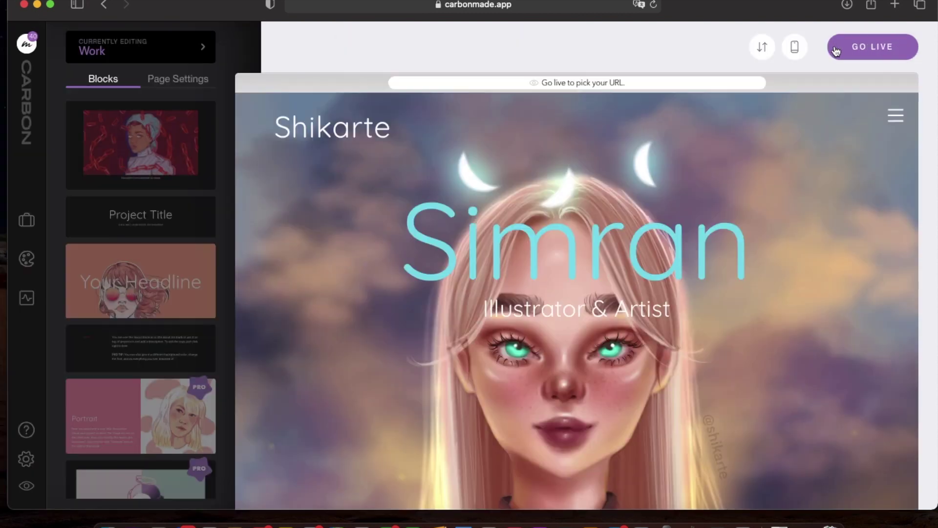
{"action": "left_click", "coordinate": [26, 220]}
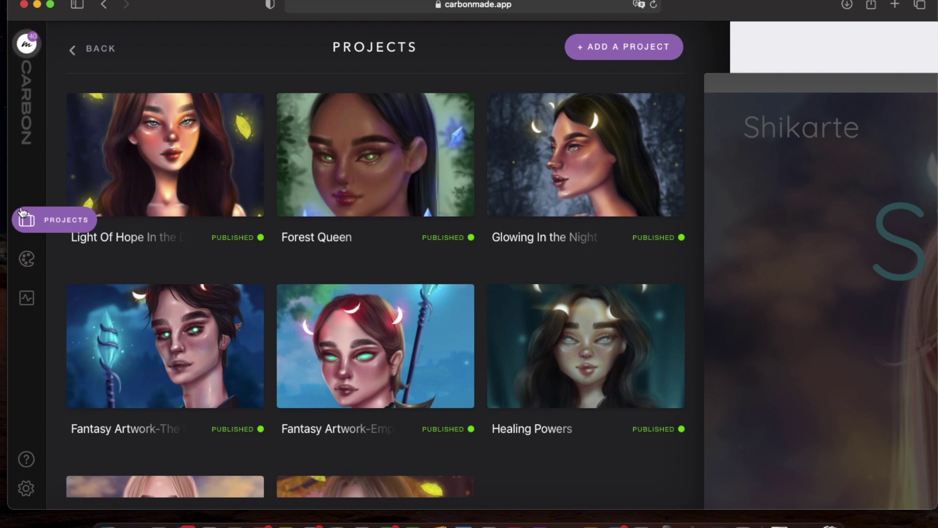
{"action": "left_click", "coordinate": [74, 49]}
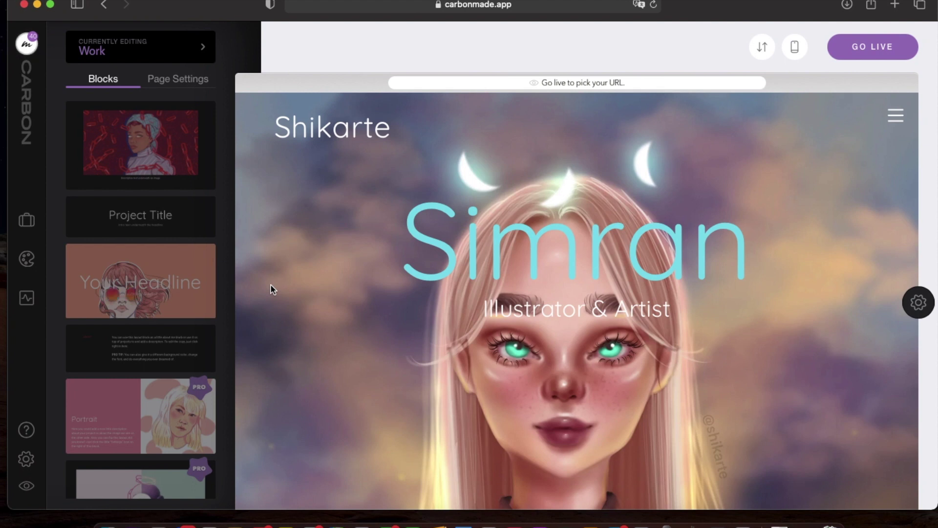
Review the page title and background settings, then go to the profile settings.
{"action": "left_click", "coordinate": [182, 78]}
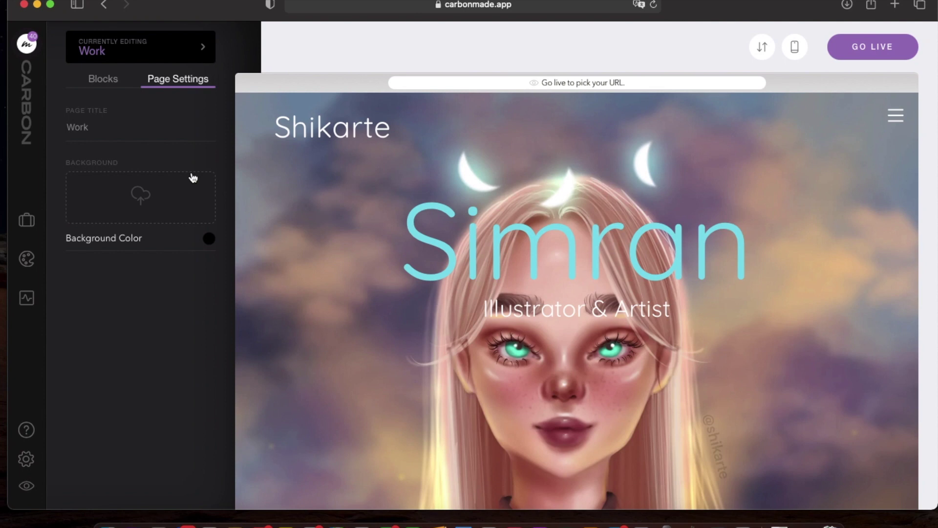
{"action": "left_click", "coordinate": [104, 78]}
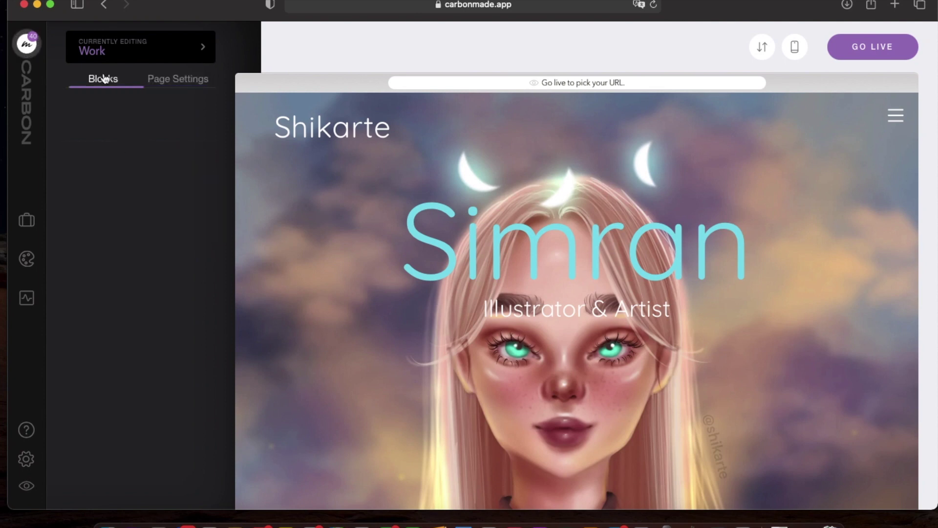
{"action": "left_click", "coordinate": [26, 459]}
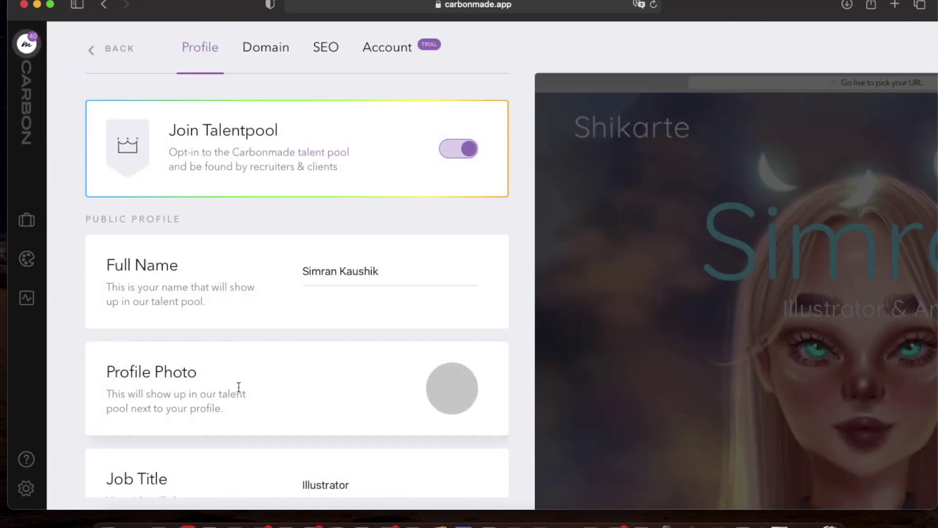
Turn on Available For Work in the profile settings.
{"action": "scroll", "coordinate": [241, 390], "scroll_direction": "down", "scroll_amount": 4}
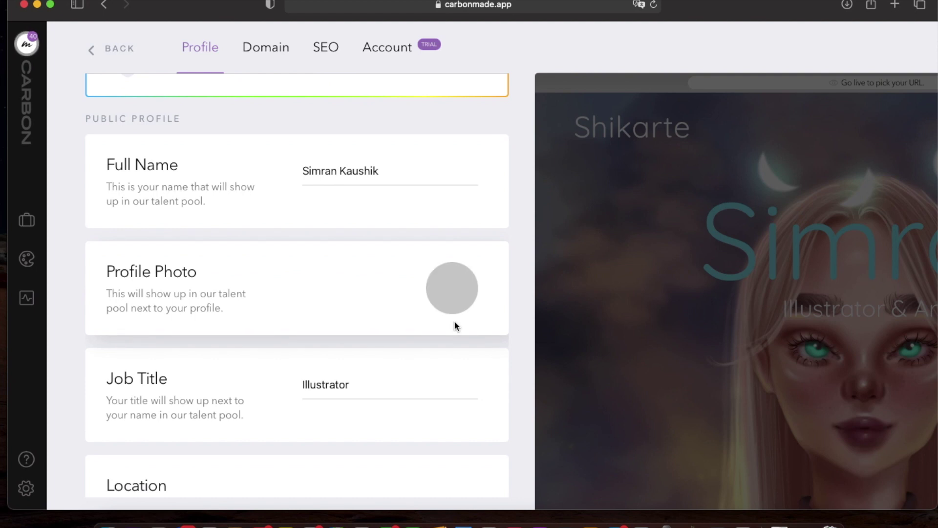
{"action": "scroll", "coordinate": [454, 325], "scroll_direction": "down", "scroll_amount": 2}
{"action": "scroll", "coordinate": [454, 324], "scroll_direction": "down", "scroll_amount": 1}
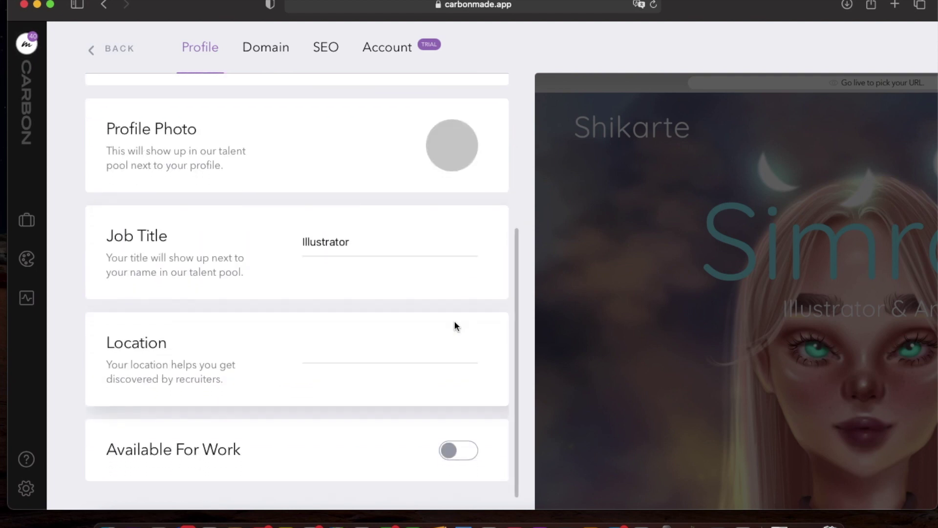
{"action": "left_click", "coordinate": [460, 450]}
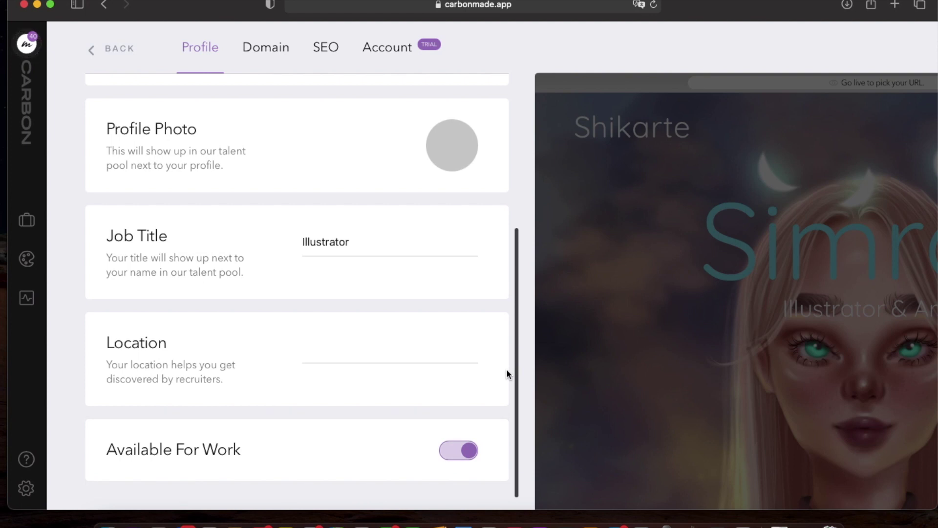
Save New Delhi as the profile location and return to the editor.
{"action": "left_click", "coordinate": [408, 361]}
{"action": "type", "text": "Ne"}
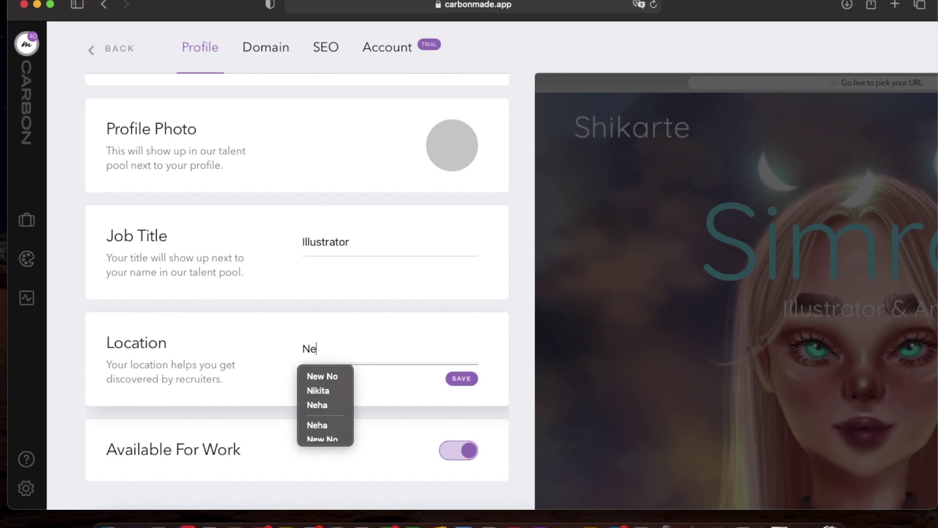
{"action": "type", "text": "w Delhi"}
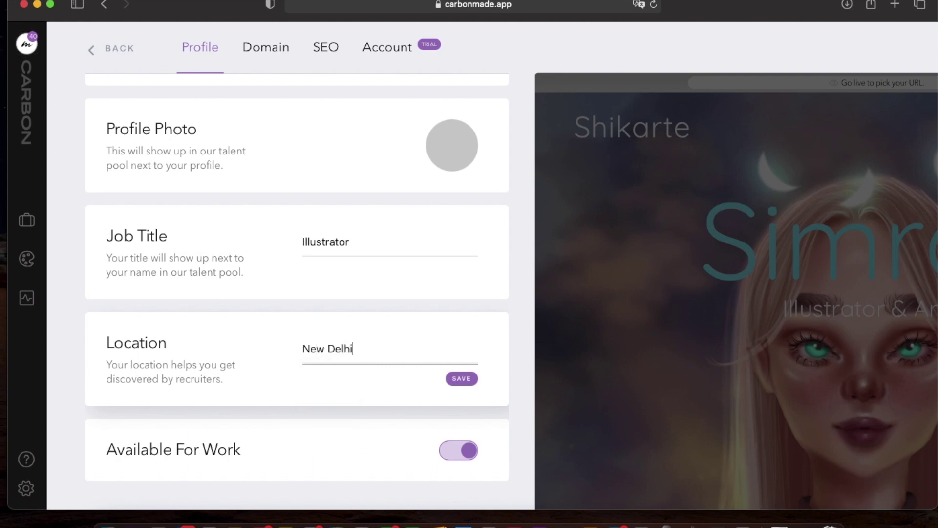
{"action": "scroll", "coordinate": [379, 235], "scroll_direction": "up", "scroll_amount": 5}
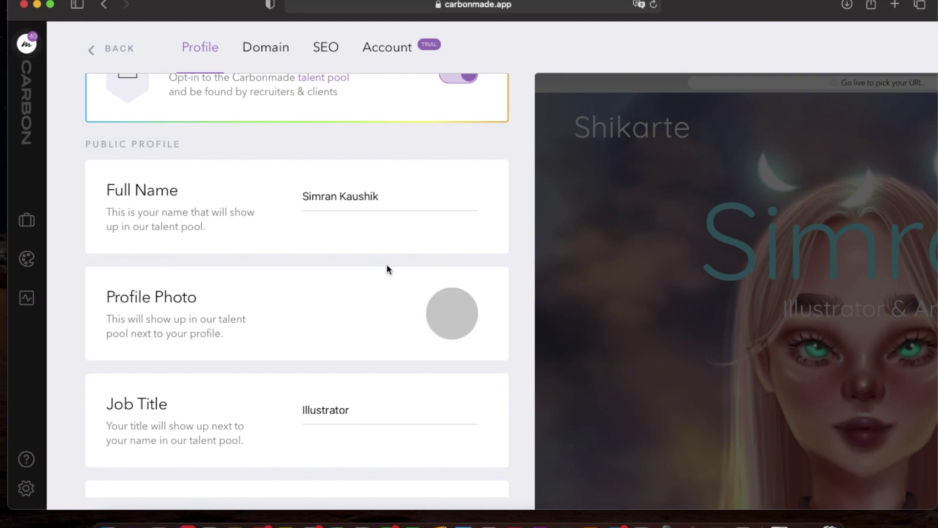
{"action": "scroll", "coordinate": [393, 265], "scroll_direction": "up", "scroll_amount": 2}
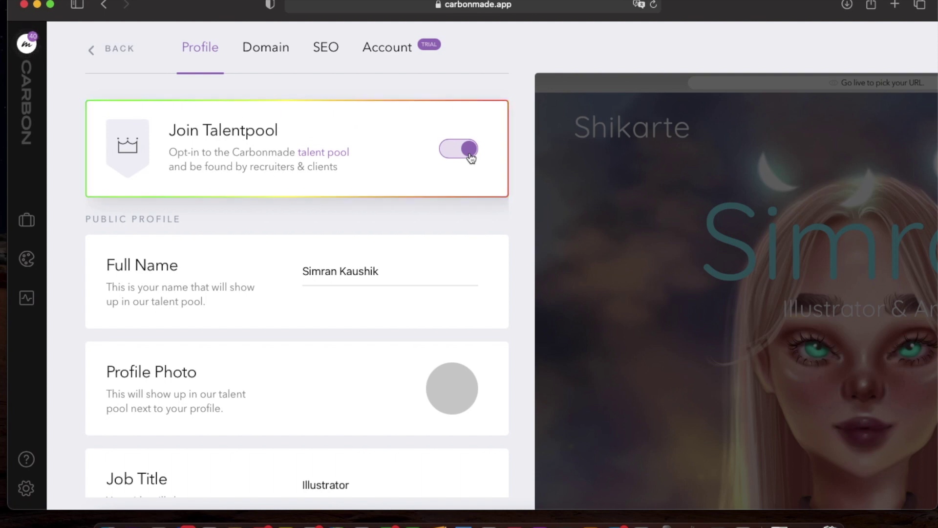
{"action": "scroll", "coordinate": [307, 378], "scroll_direction": "down", "scroll_amount": 5}
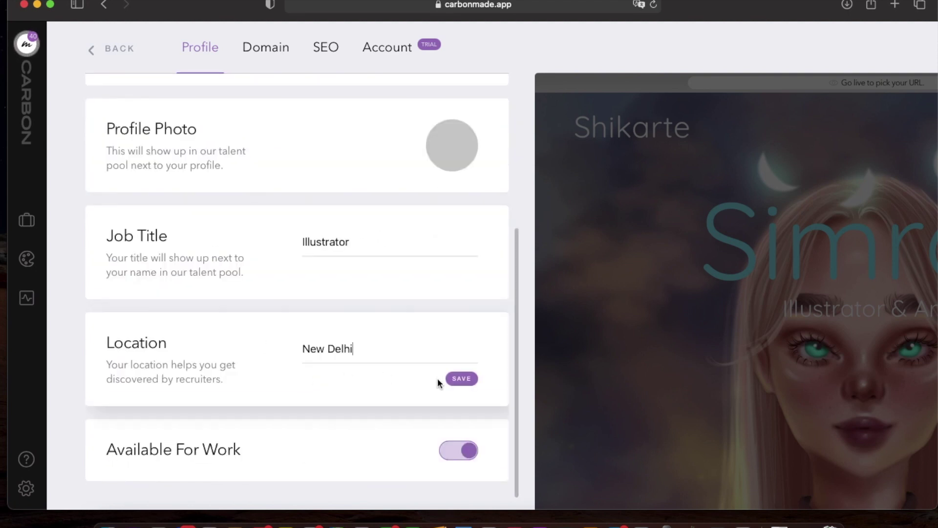
{"action": "left_click", "coordinate": [466, 380]}
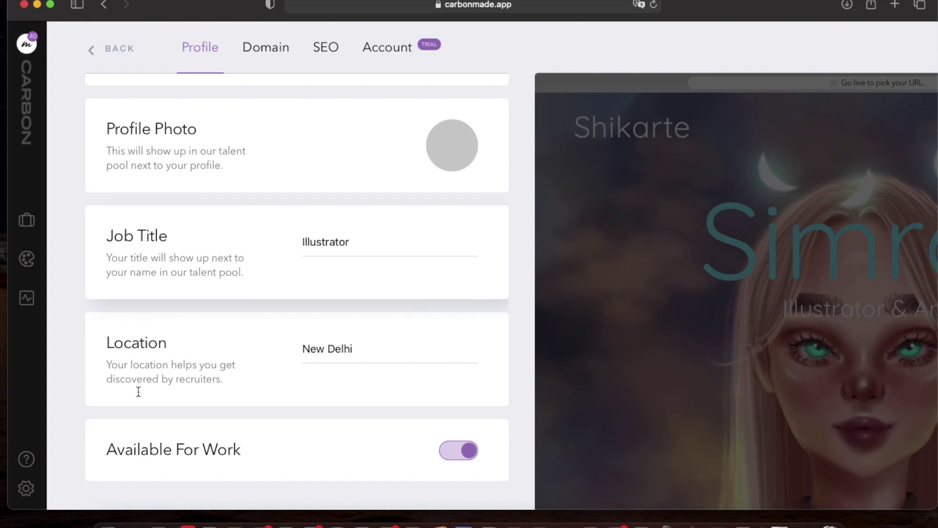
{"action": "left_click", "coordinate": [93, 48]}
Preview the site full-window through the hero, artwork grid and client logos, then exit preview.
{"action": "left_click", "coordinate": [26, 486]}
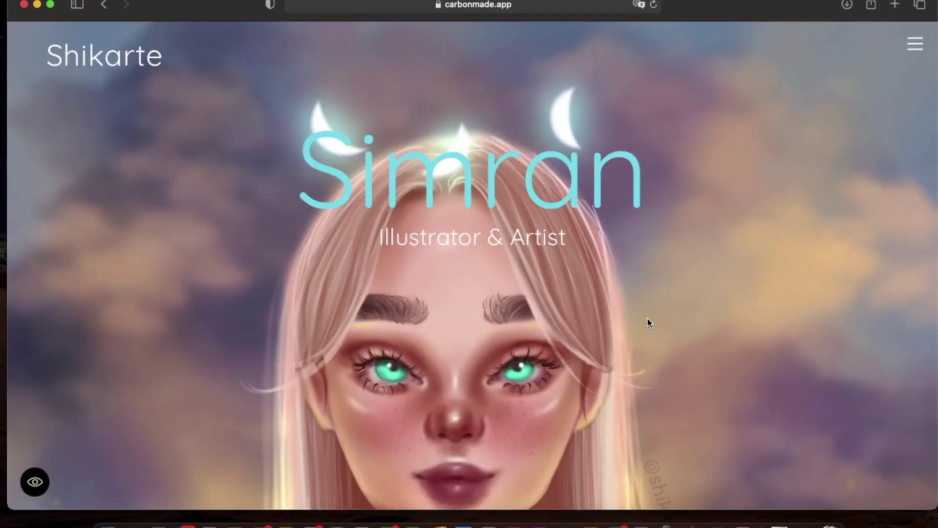
{"action": "scroll", "coordinate": [783, 286], "scroll_direction": "down", "scroll_amount": 10}
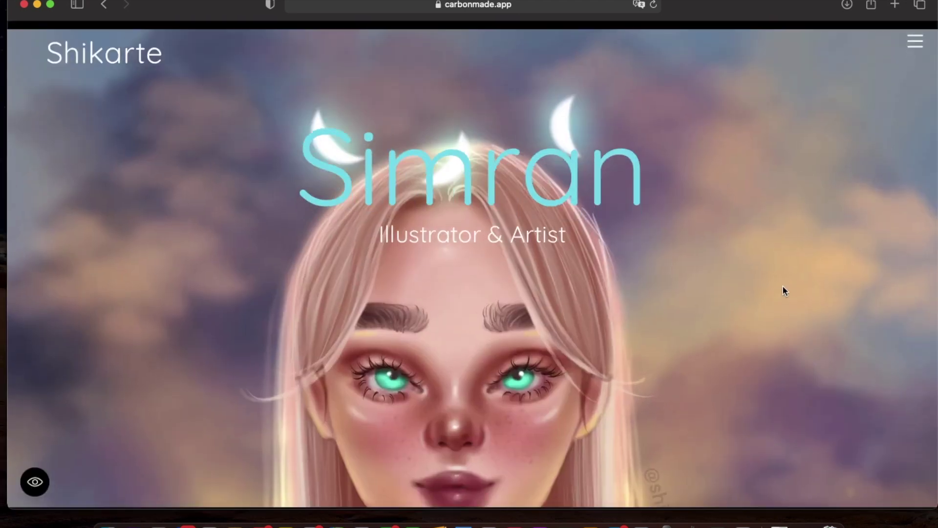
{"action": "scroll", "coordinate": [785, 291], "scroll_direction": "down", "scroll_amount": 8}
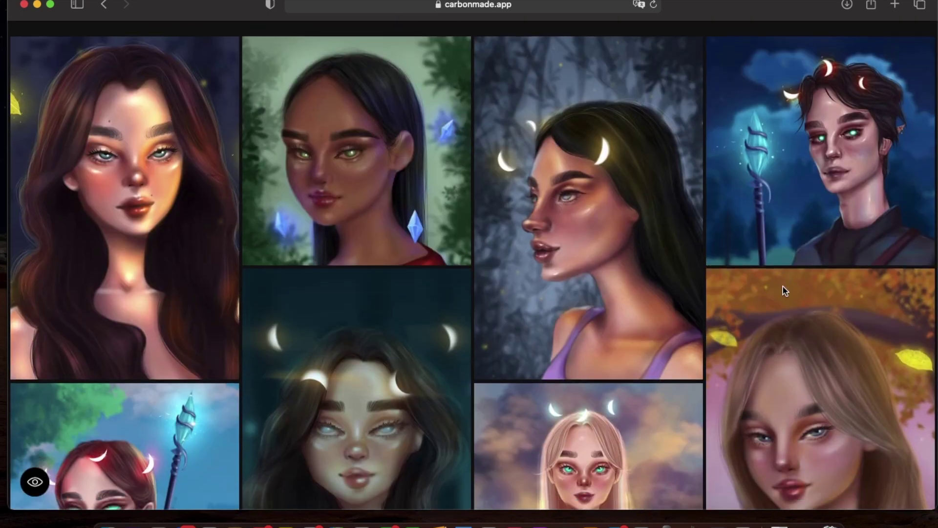
{"action": "scroll", "coordinate": [785, 292], "scroll_direction": "down", "scroll_amount": 15}
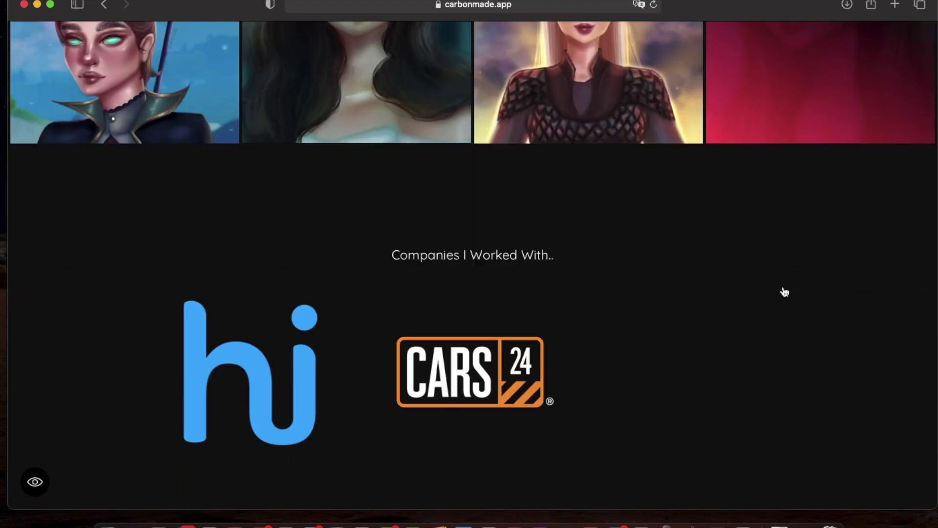
{"action": "scroll", "coordinate": [783, 286], "scroll_direction": "up", "scroll_amount": 20}
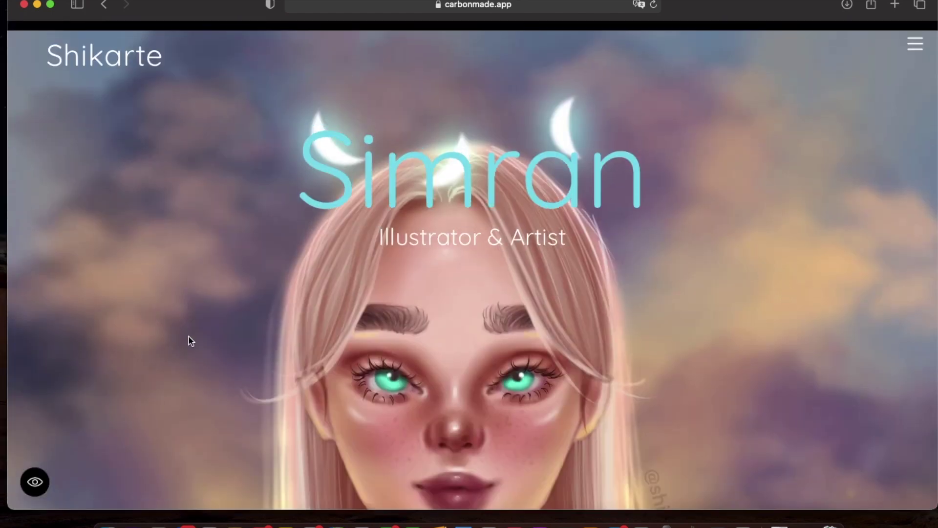
{"action": "left_click", "coordinate": [35, 482]}
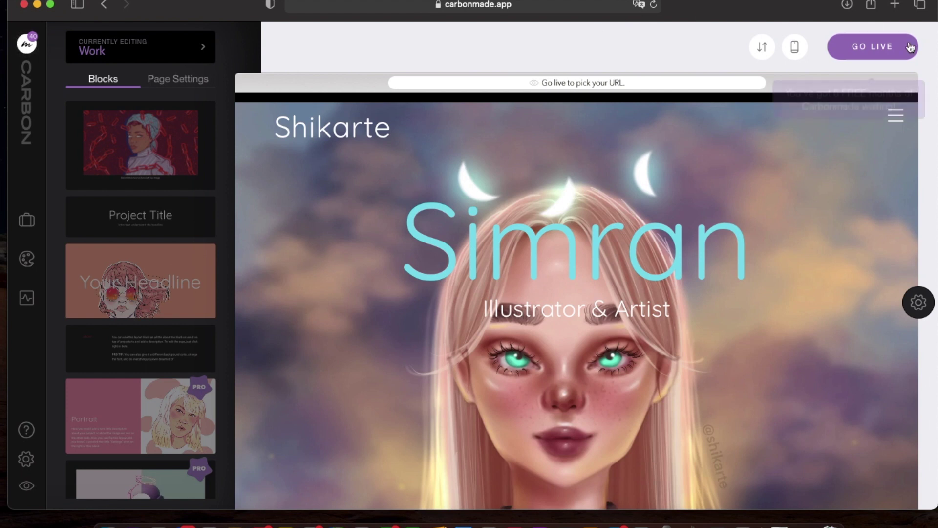
Go live with the site at the URL shikarte.carbonmade.com.
{"action": "left_click", "coordinate": [882, 49]}
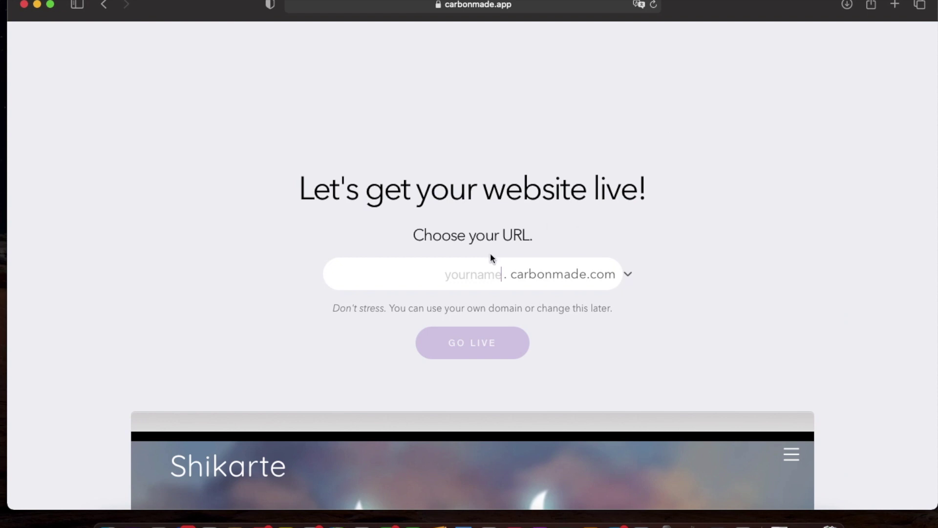
{"action": "type", "text": "shik"}
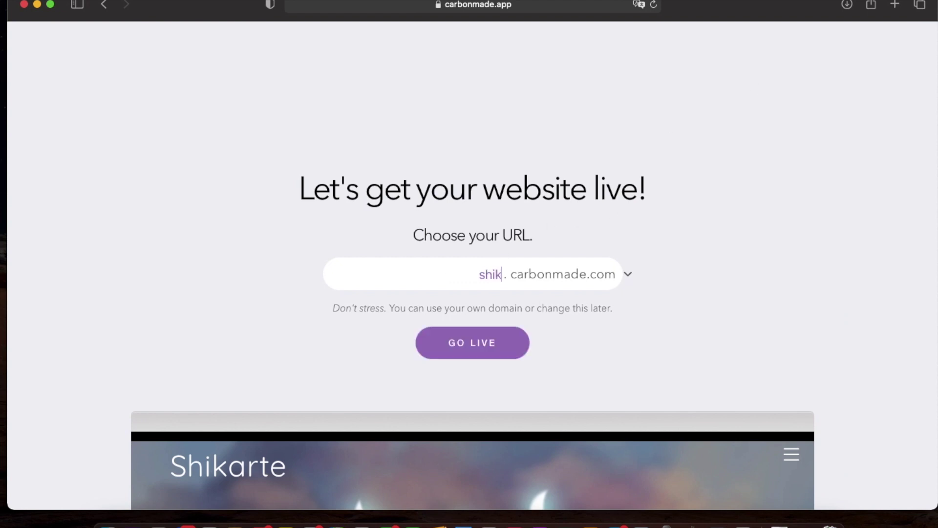
{"action": "type", "text": "arte"}
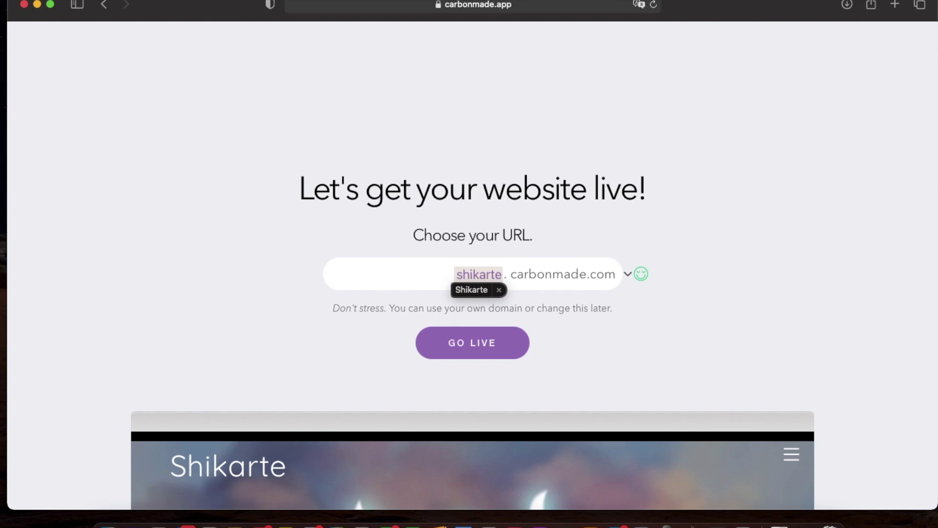
{"action": "left_click", "coordinate": [473, 343]}
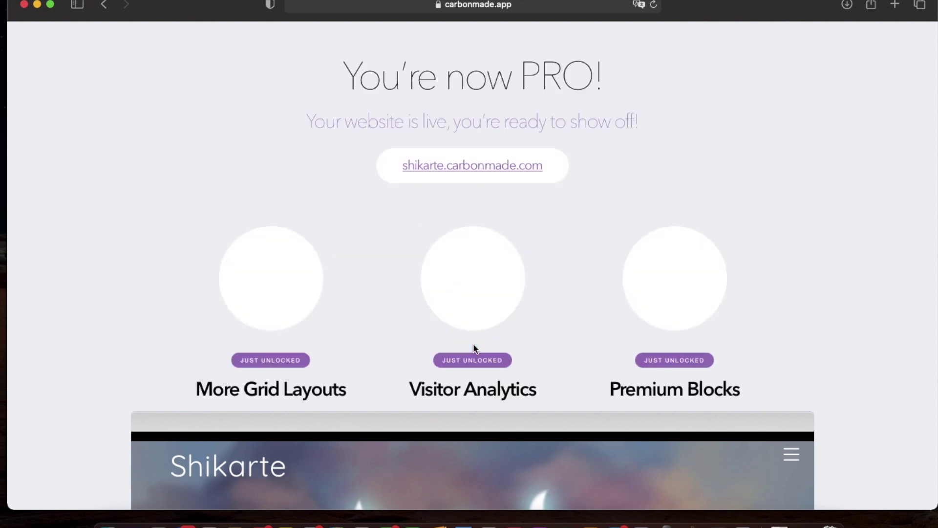